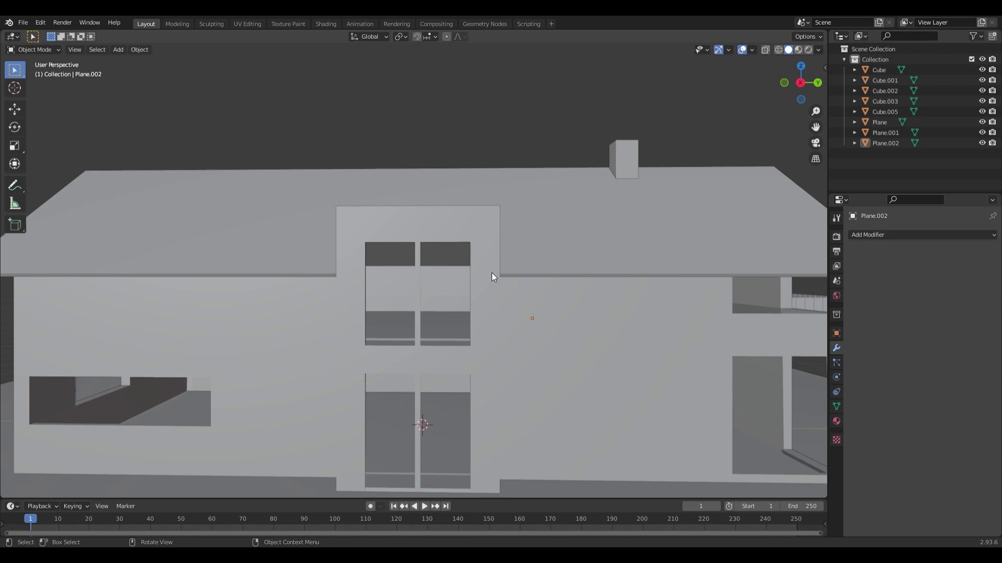
- Orbit and zoom the view to inspect the house's gable side
scroll(507, 258, down, 3)
scroll(465, 291, down, 3)
middle_drag(434, 298, 500, 299)
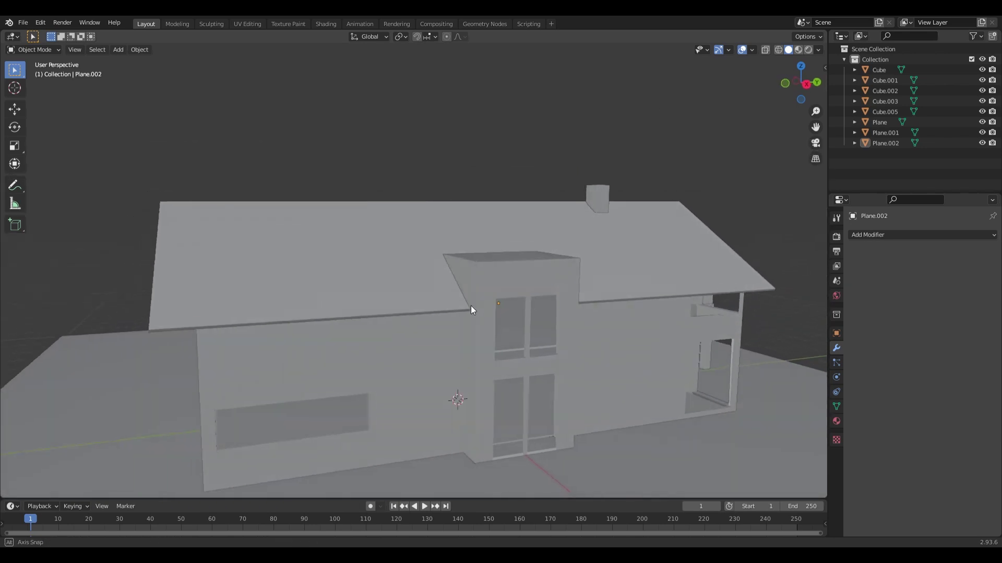
scroll(471, 292, up, 4)
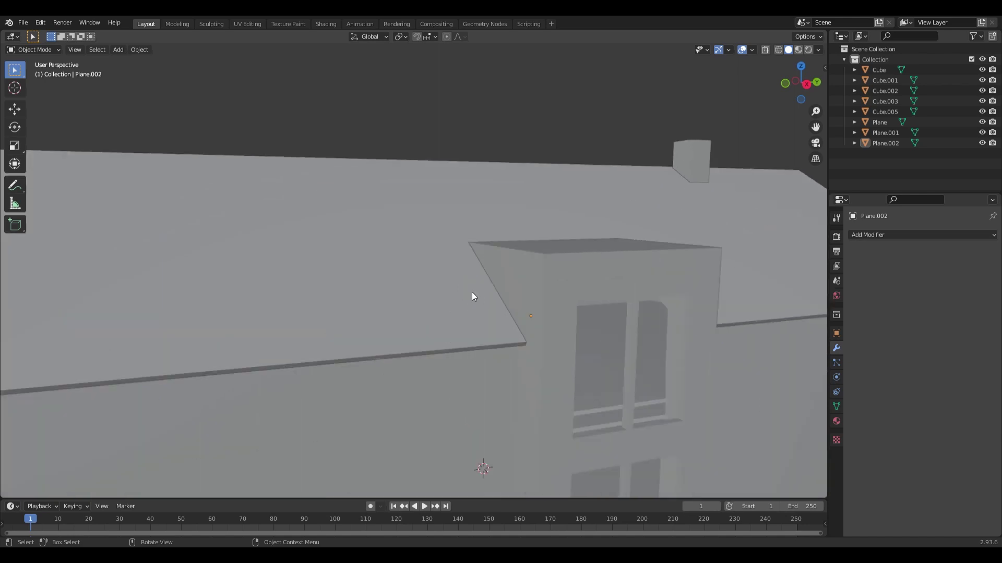
mouse_move(472, 292)
middle_down()
mouse_move(515, 286)
mouse_move(526, 295)
mouse_move(515, 293)
middle_up()
scroll(517, 287, down, 2)
scroll(518, 293, down, 1)
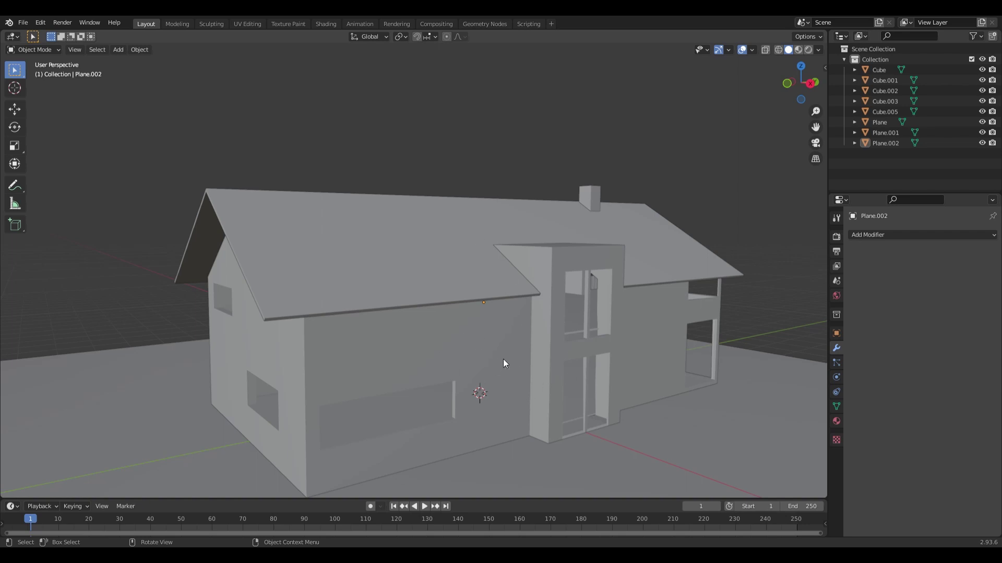
mouse_move(527, 357)
middle_down()
mouse_move(571, 348)
mouse_move(543, 355)
middle_up()
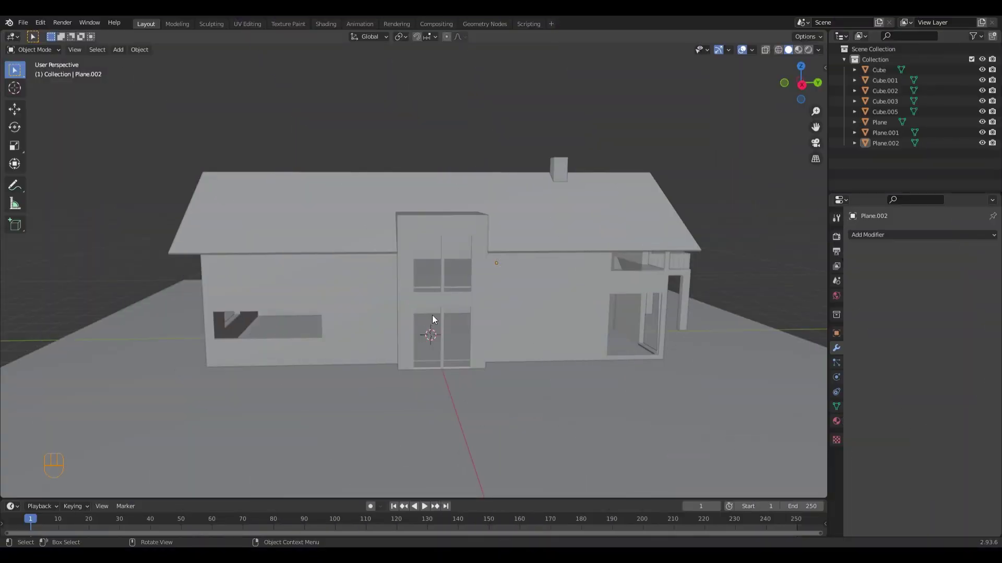
- Enable the Node Wrangler add-on by searching 'node' in the Preferences add-ons list
click(40, 23)
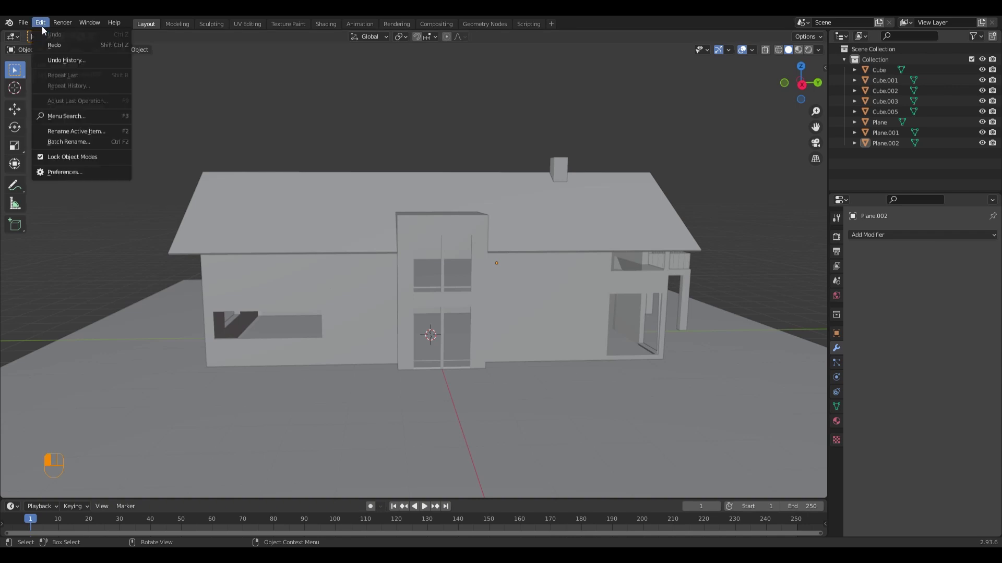
click(68, 172)
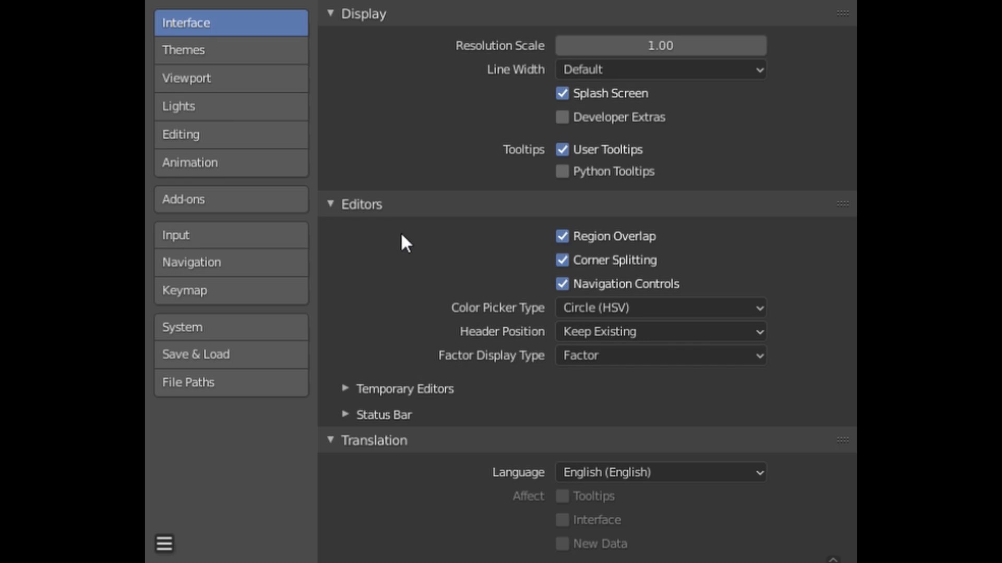
click(168, 200)
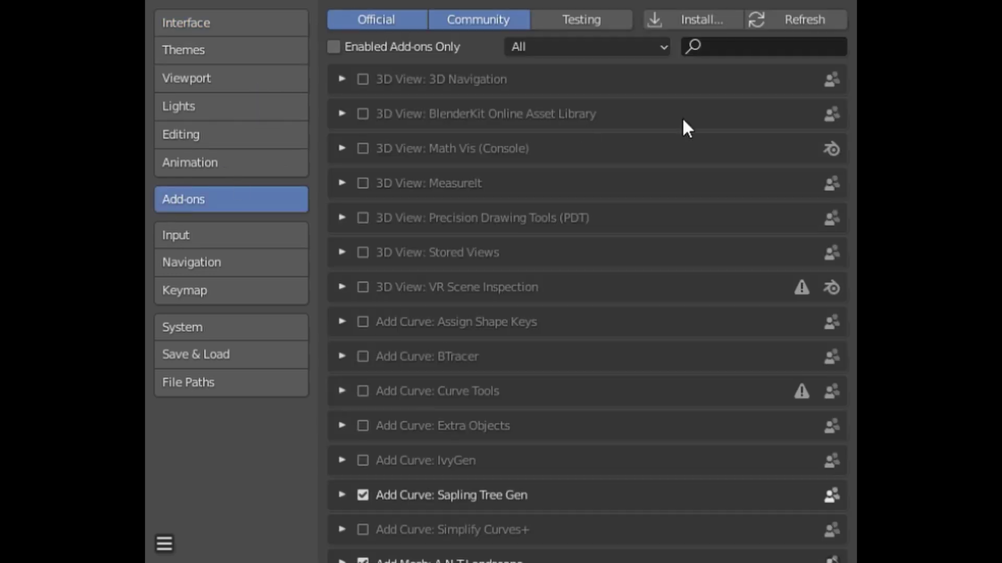
click(751, 48)
text(n)
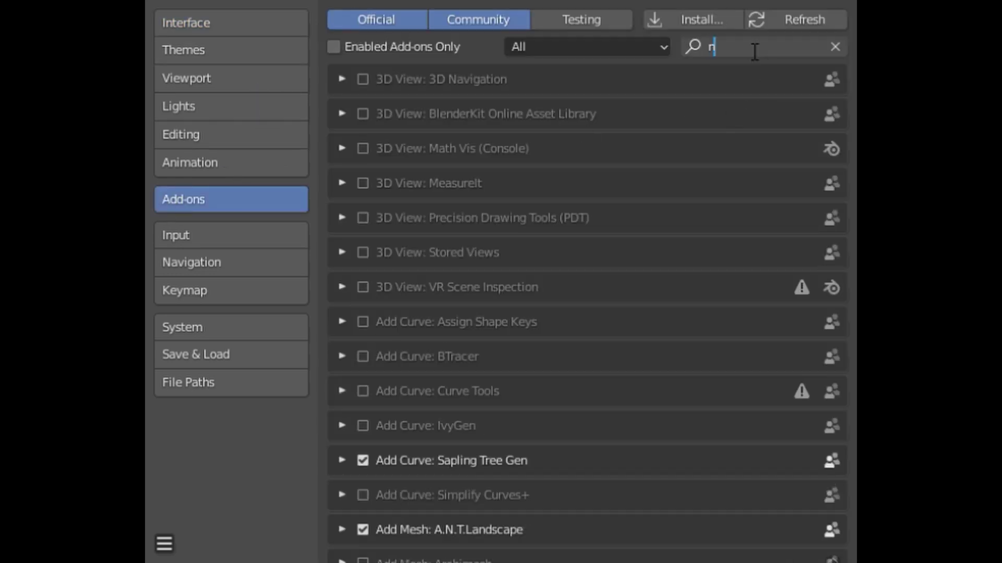
text(ode)
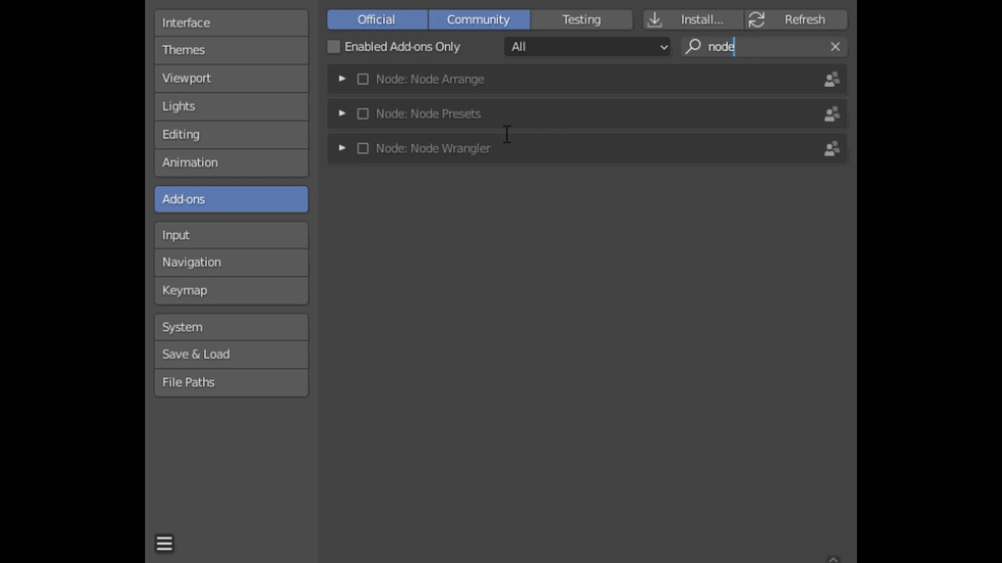
click(364, 152)
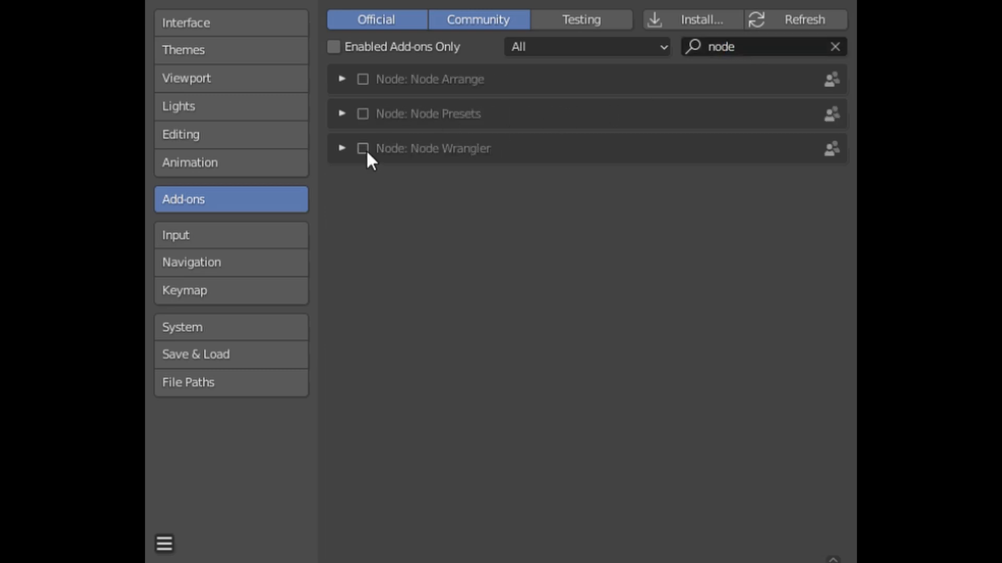
click(367, 152)
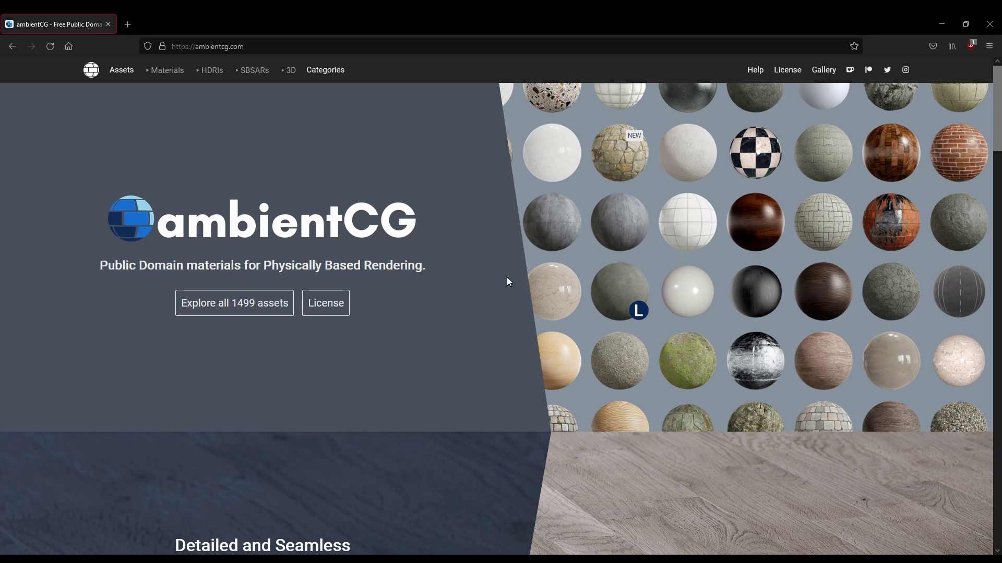
- Scroll the ambientCG home page and open the full list of 1499 assets
scroll(508, 282, down, 1)
scroll(685, 384, down, 2)
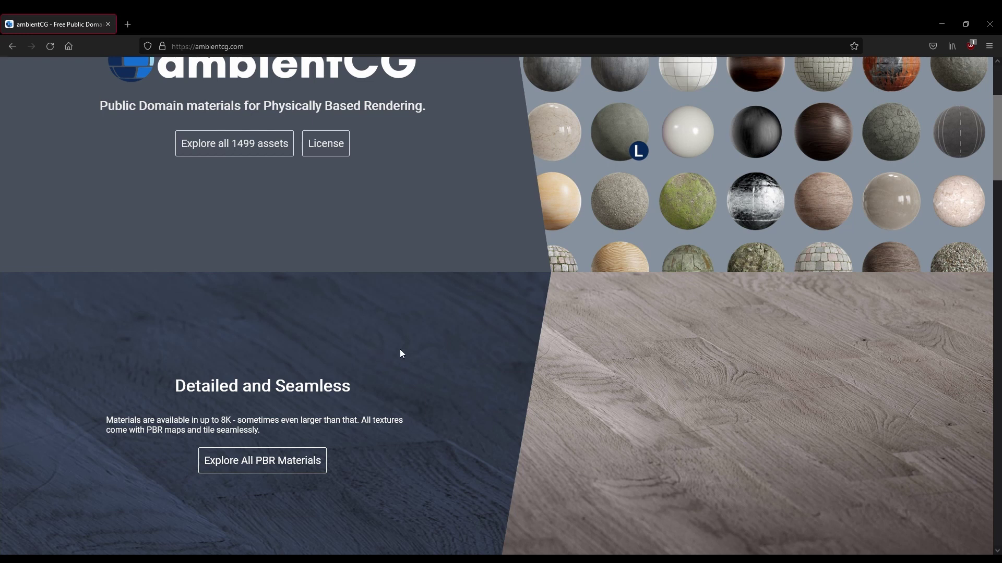
scroll(400, 348, up, 1)
scroll(382, 343, up, 2)
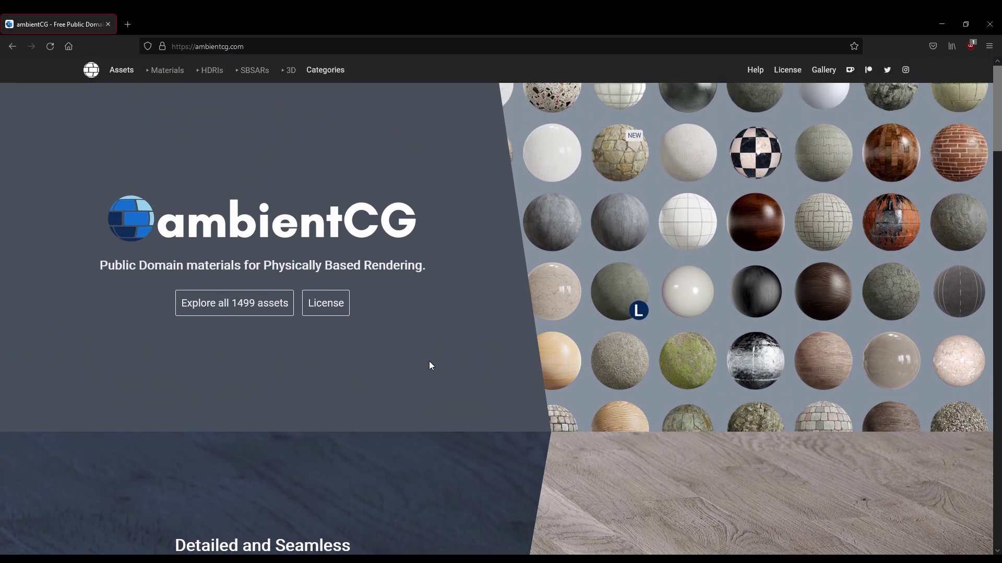
click(240, 316)
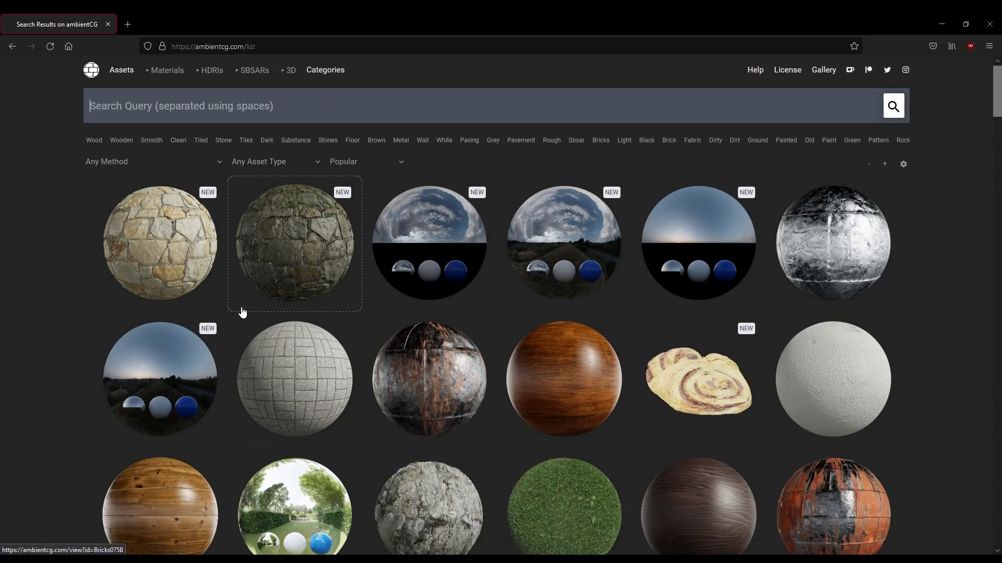
- Browse the asset grid and open the Wood066 material page
scroll(78, 292, down, 3)
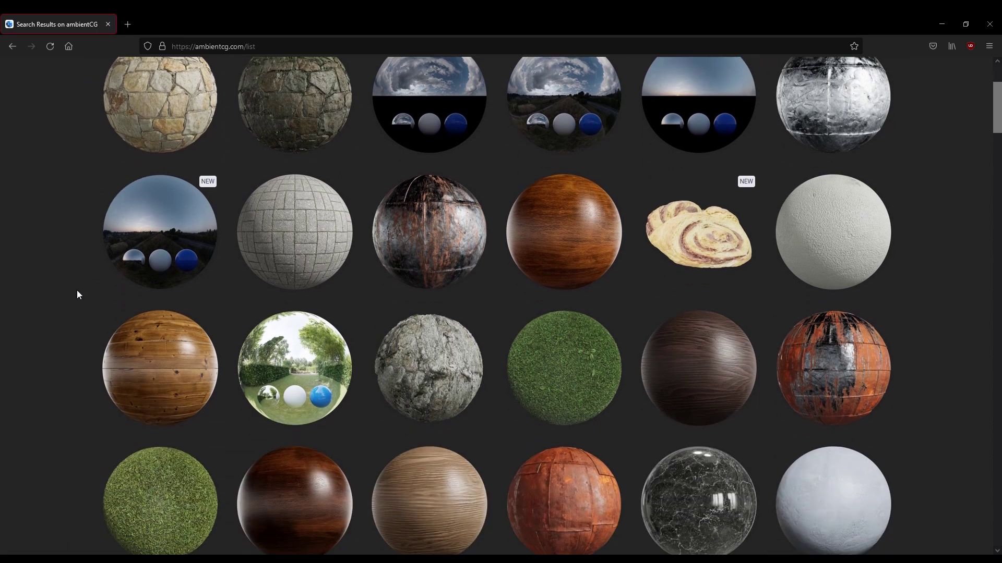
scroll(80, 290, down, 1)
scroll(199, 245, up, 4)
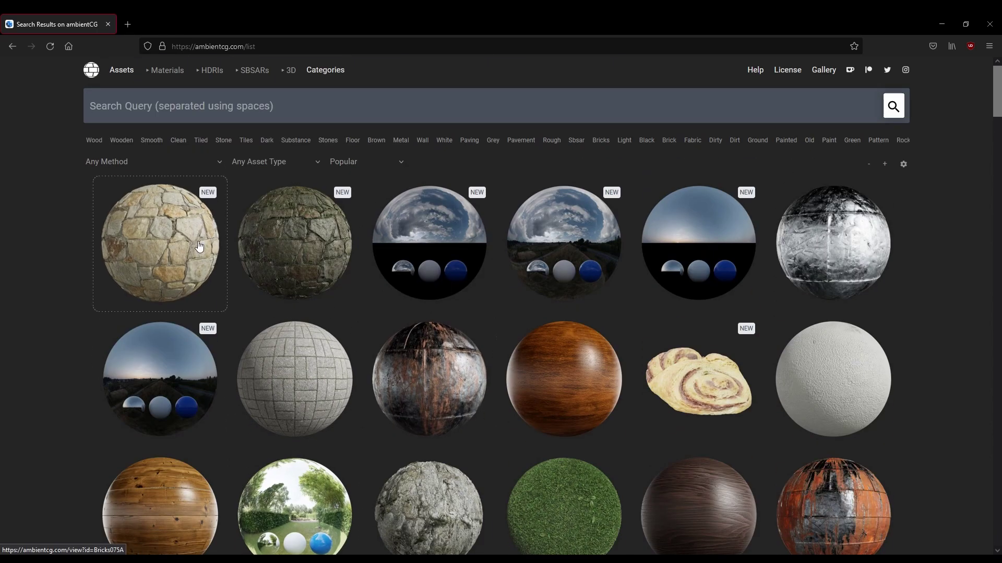
scroll(141, 238, down, 1)
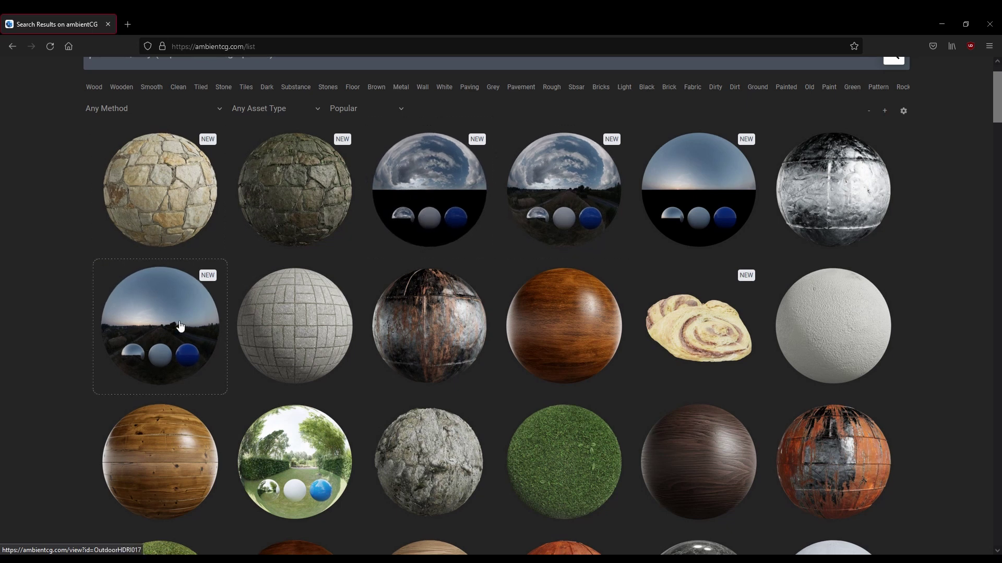
scroll(549, 182, down, 2)
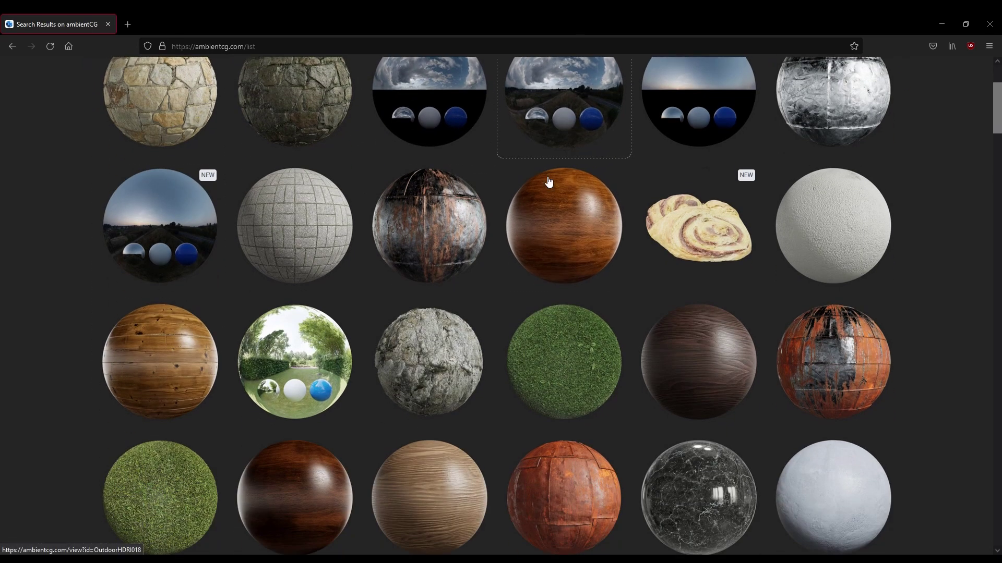
scroll(599, 362, down, 2)
scroll(438, 372, down, 2)
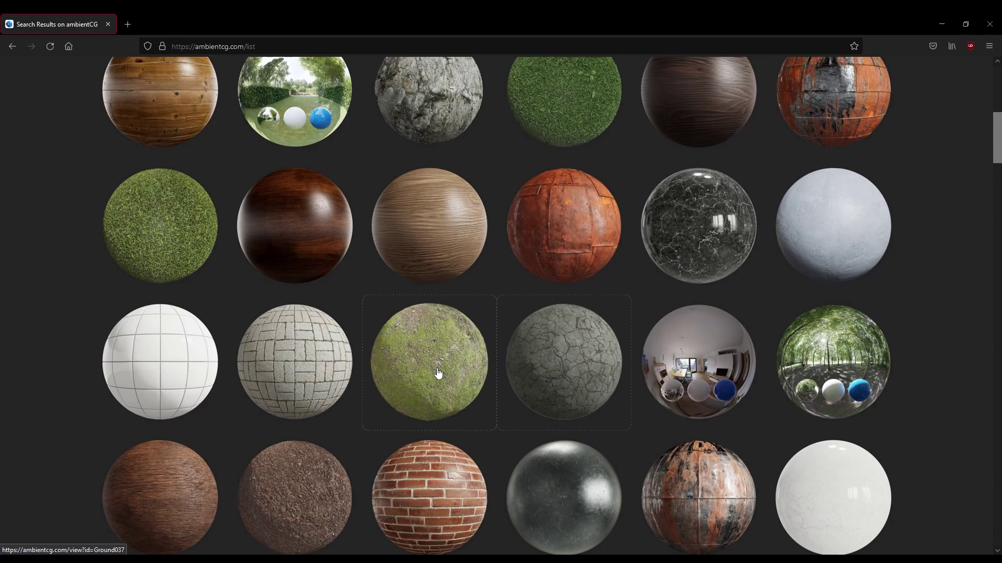
scroll(459, 371, down, 2)
scroll(375, 371, down, 2)
scroll(365, 367, up, 6)
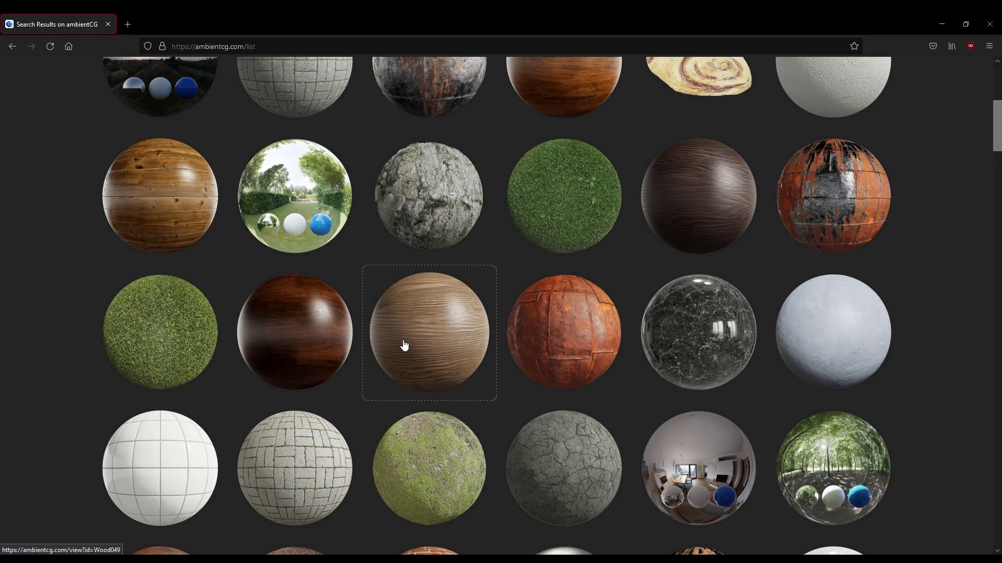
scroll(592, 324, up, 5)
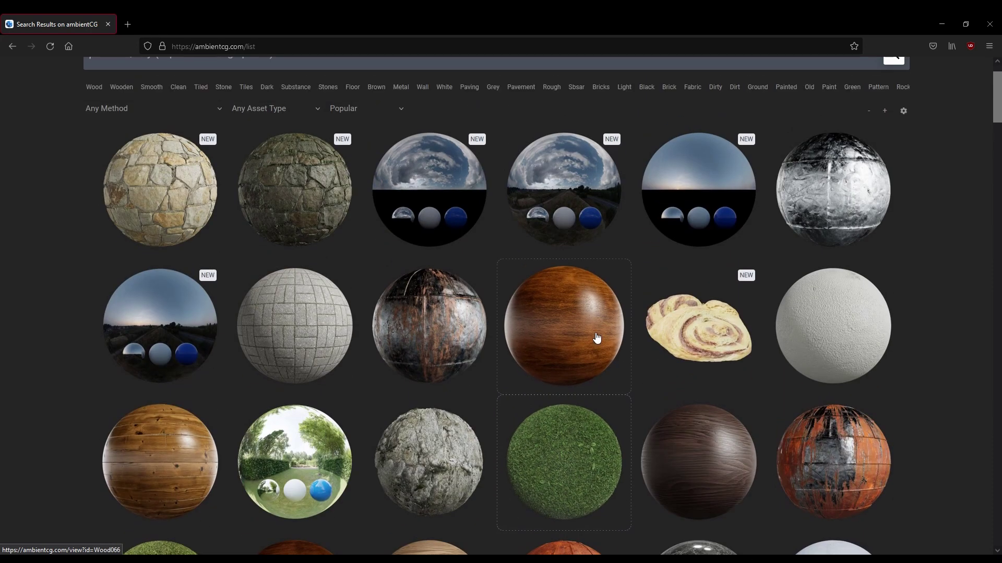
scroll(592, 325, down, 1)
scroll(592, 325, up, 1)
click(567, 346)
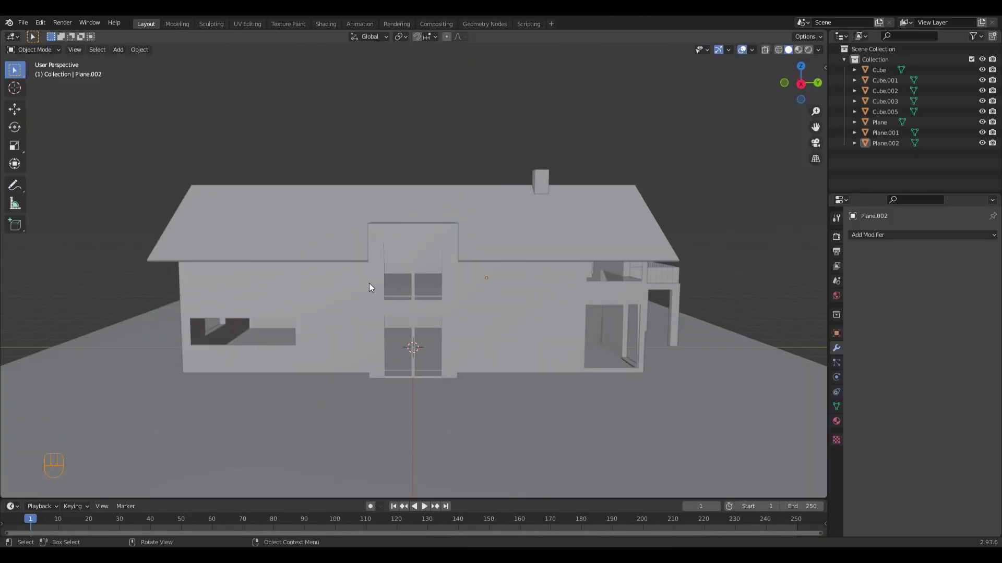
- Switch to the Shading workspace, orbit around the house, and select the Cube walls
click(332, 26)
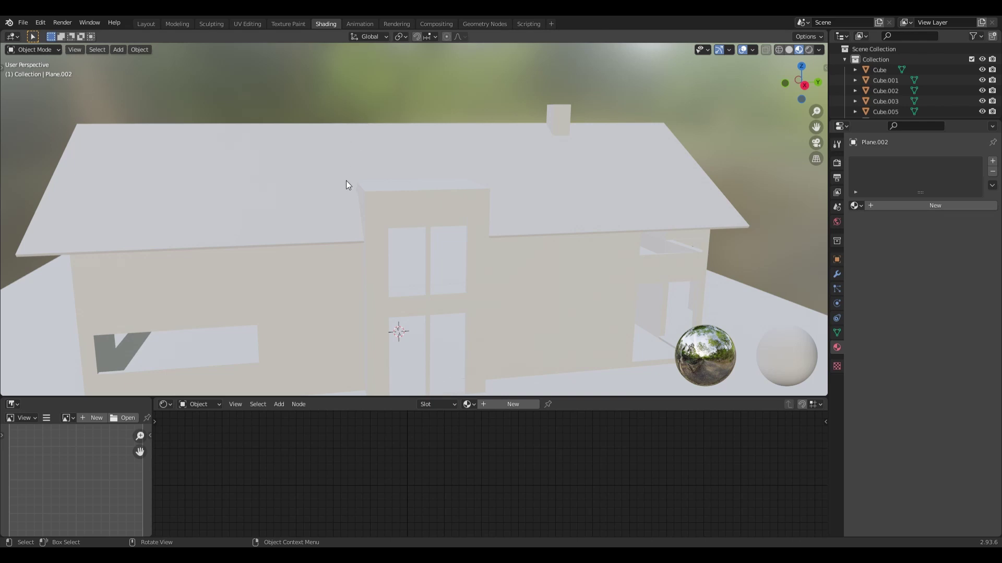
scroll(461, 201, up, 2)
mouse_move(547, 211)
middle_down()
mouse_move(463, 204)
mouse_move(417, 222)
mouse_move(655, 238)
mouse_move(695, 220)
mouse_move(537, 216)
mouse_move(340, 192)
mouse_move(427, 230)
mouse_move(406, 172)
mouse_move(466, 172)
mouse_move(468, 219)
middle_up()
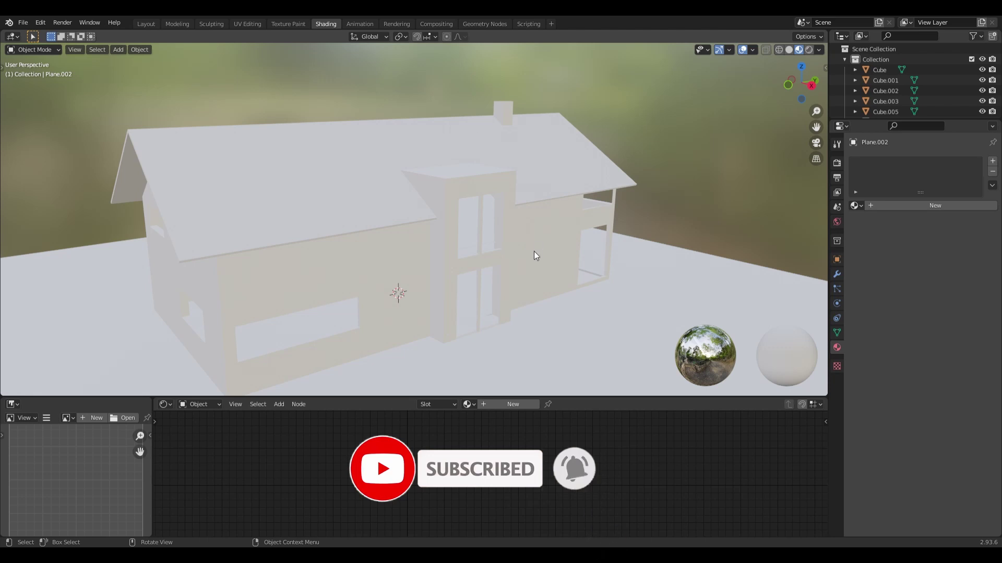
mouse_move(533, 251)
middle_down()
mouse_move(475, 245)
mouse_move(406, 258)
mouse_move(388, 242)
mouse_move(466, 276)
middle_up()
click(374, 238)
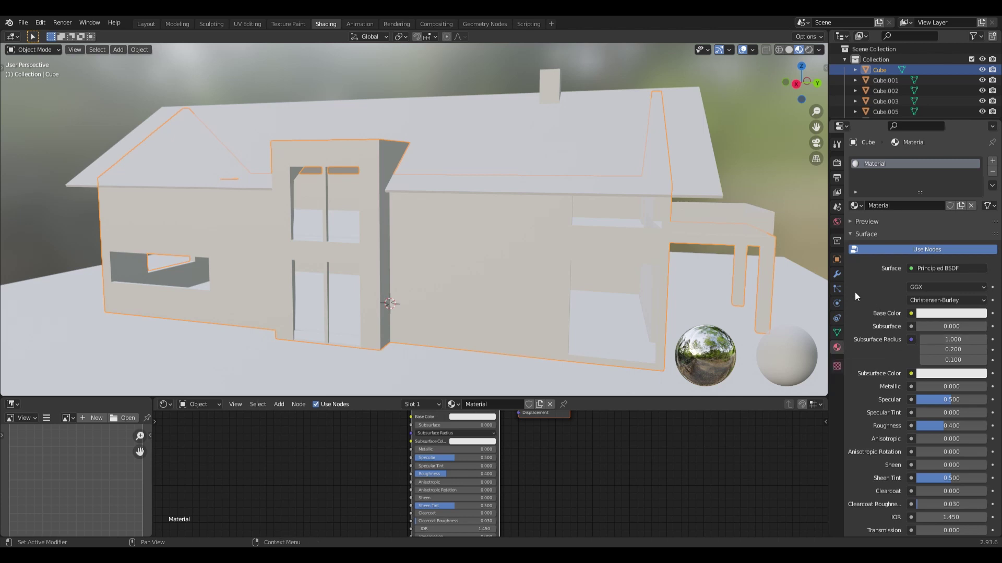
- Try yellow and other hues as the walls' base colour, then orbit to the house front
click(929, 314)
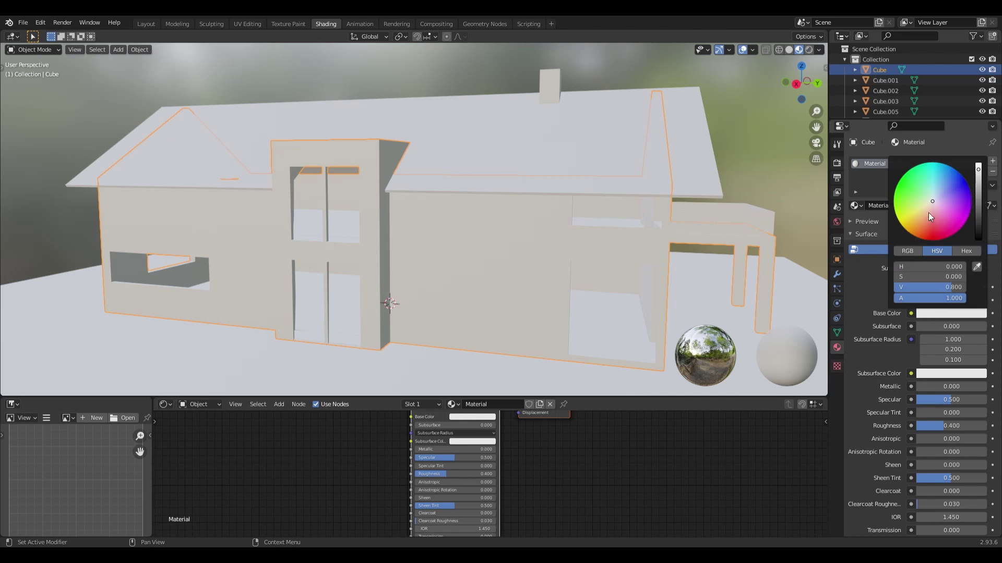
drag(931, 203, 917, 214)
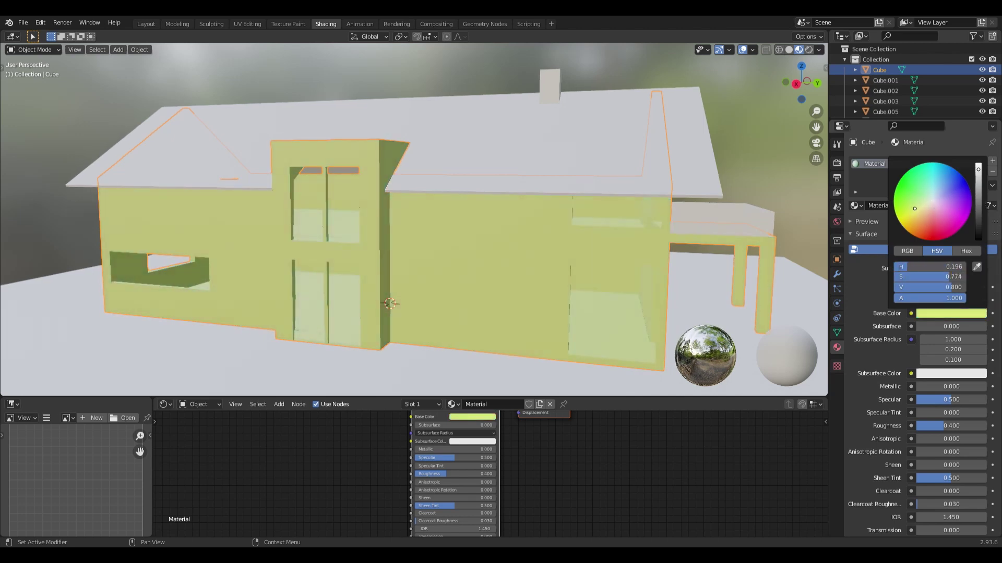
mouse_move(916, 214)
mouse_down()
mouse_move(938, 234)
mouse_move(934, 205)
mouse_up()
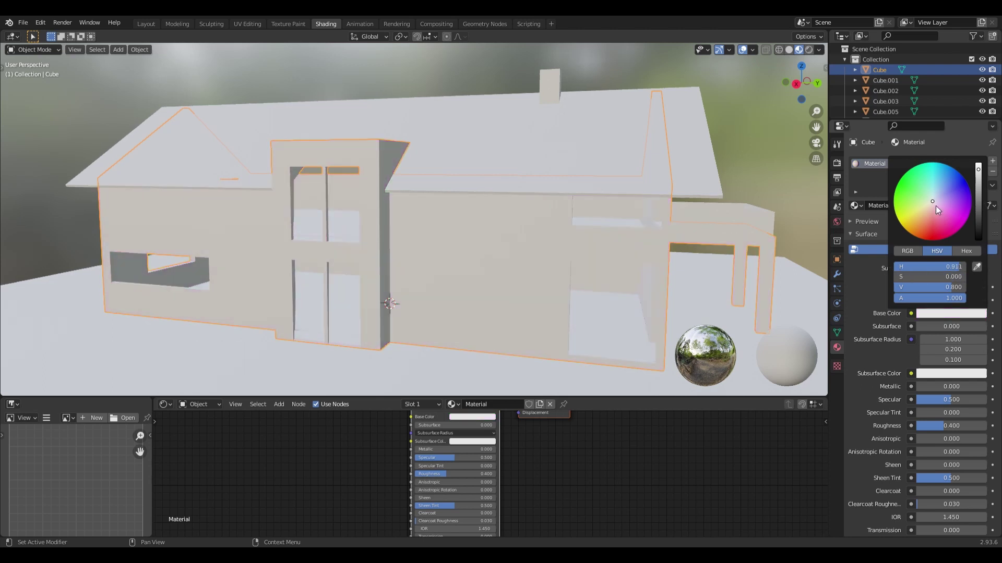
mouse_move(634, 209)
middle_down()
mouse_move(500, 207)
mouse_move(455, 223)
mouse_move(474, 221)
middle_up()
scroll(500, 208, up, 3)
scroll(500, 216, down, 4)
scroll(473, 224, up, 4)
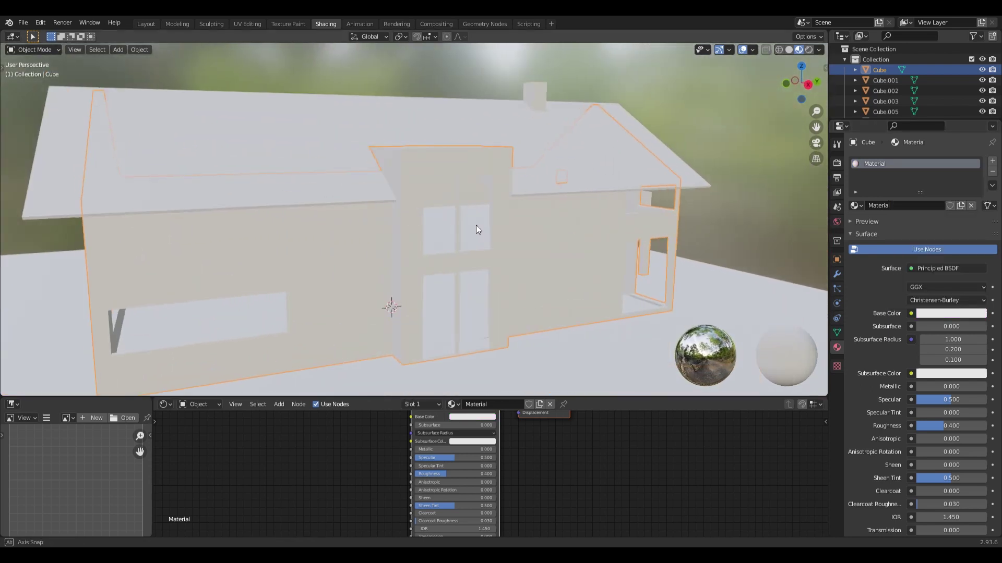
- Enlarge the Shader Editor and zoom out to frame the Principled BSDF node
drag(612, 398, 608, 304)
key(Home)
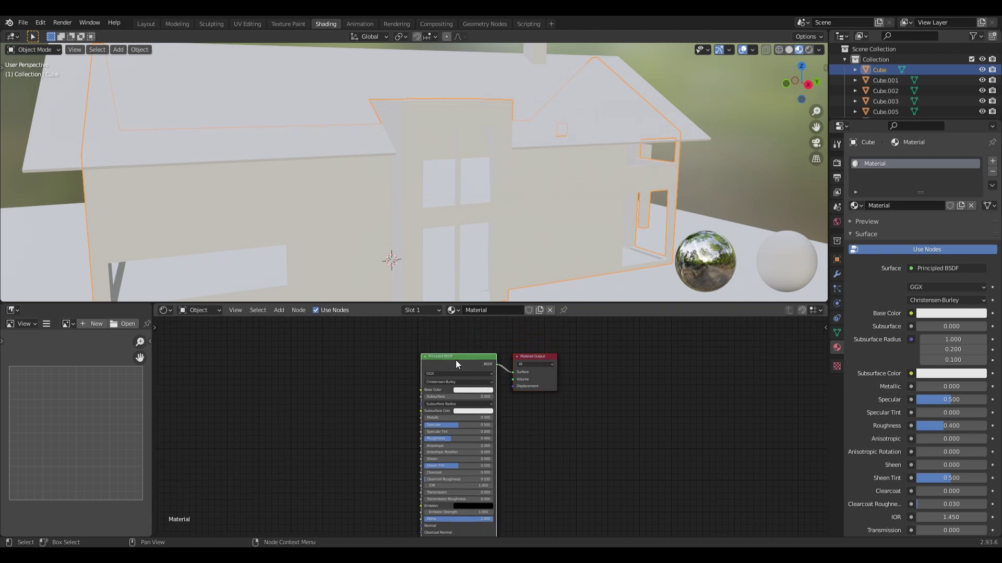
scroll(455, 360, up, 4)
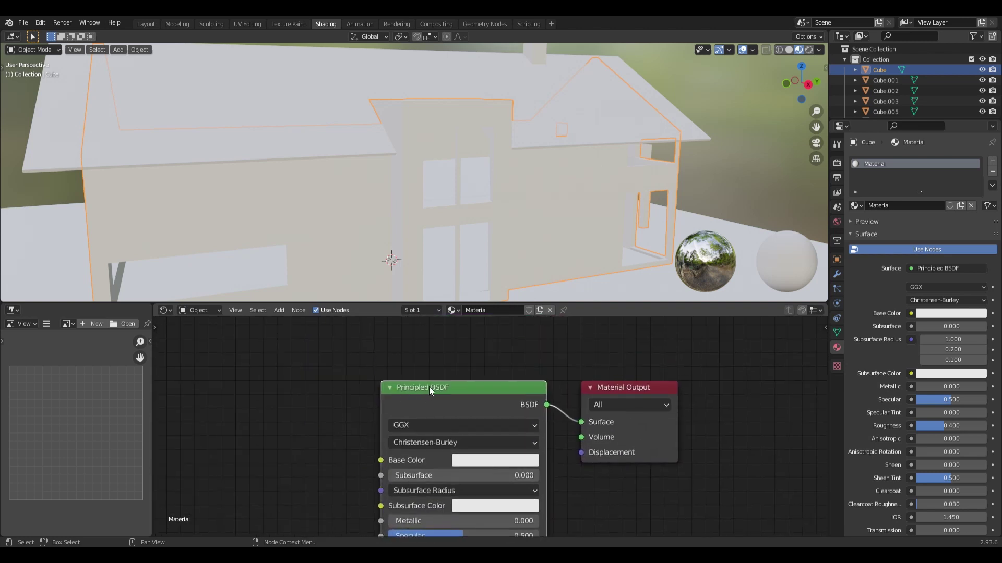
scroll(451, 403, down, 1)
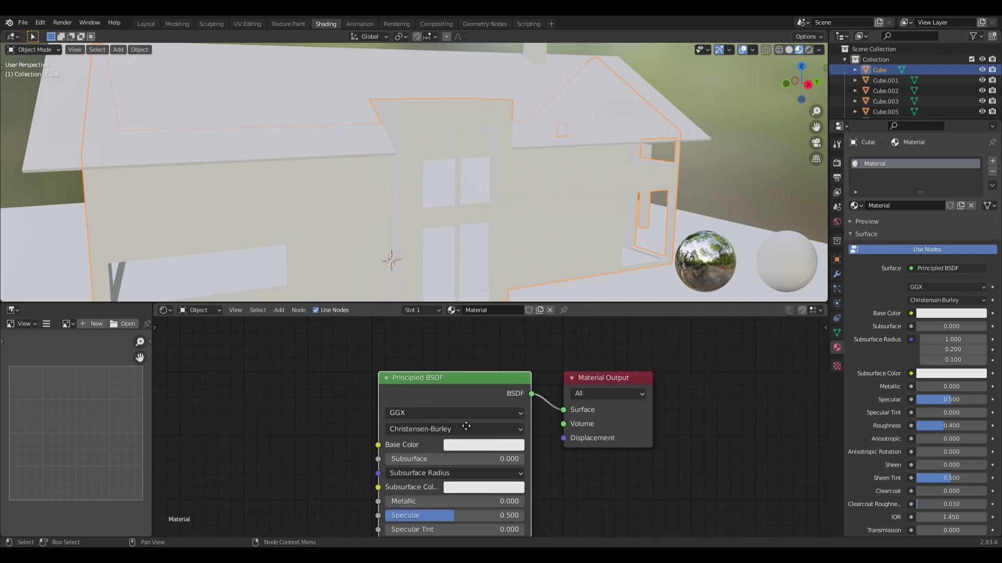
scroll(465, 422, down, 2)
scroll(474, 389, down, 1)
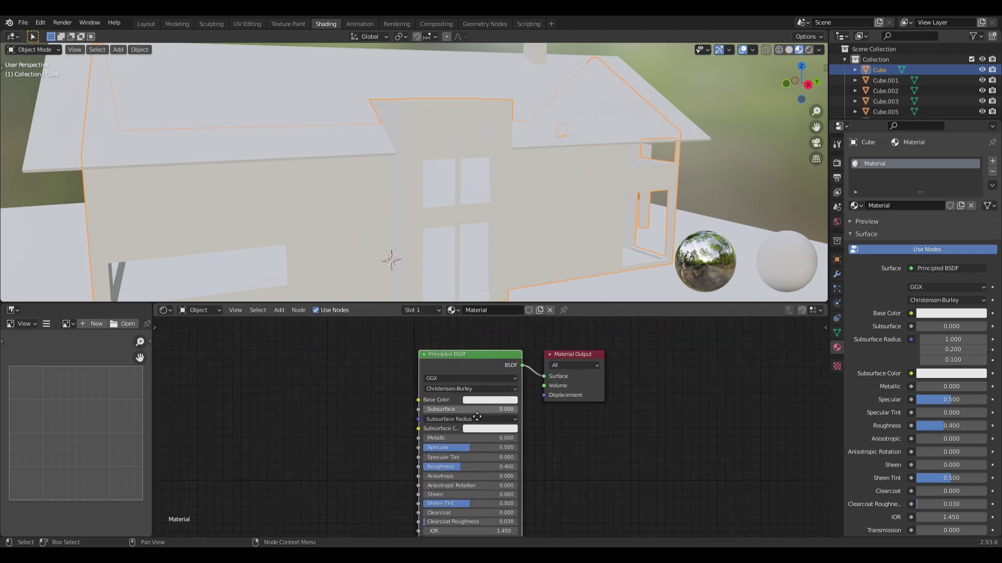
scroll(472, 396, down, 1)
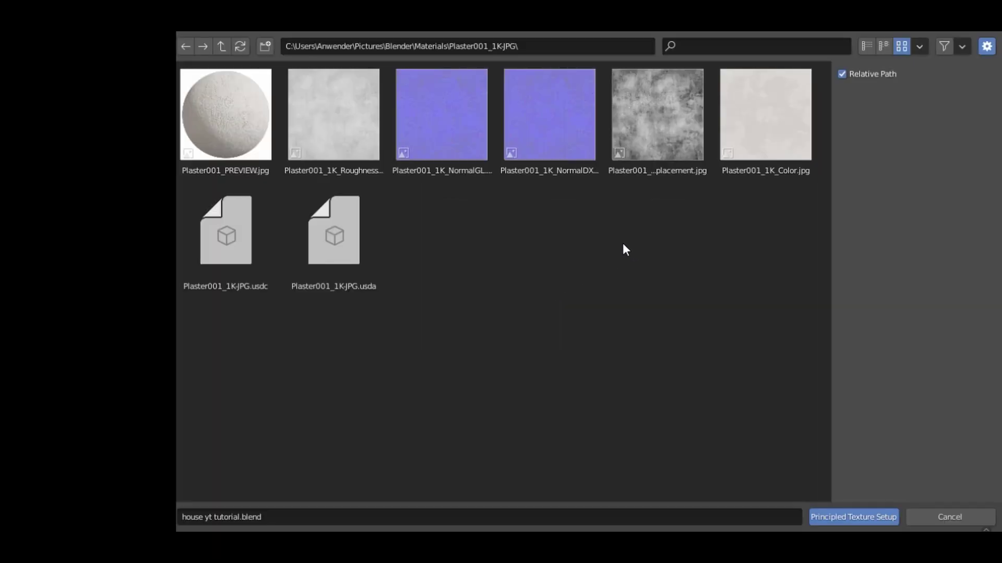
- Select all Plaster001 texture images and build the Principled texture node setup from them
mouse_move(825, 282)
mouse_move(820, 133)
mouse_down()
mouse_move(303, 137)
mouse_move(306, 148)
mouse_up()
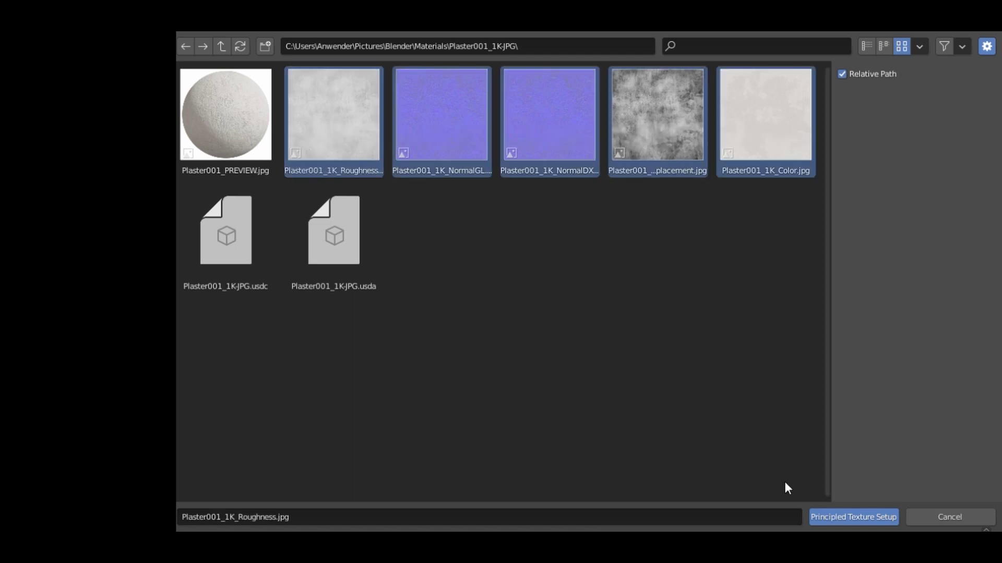
click(839, 517)
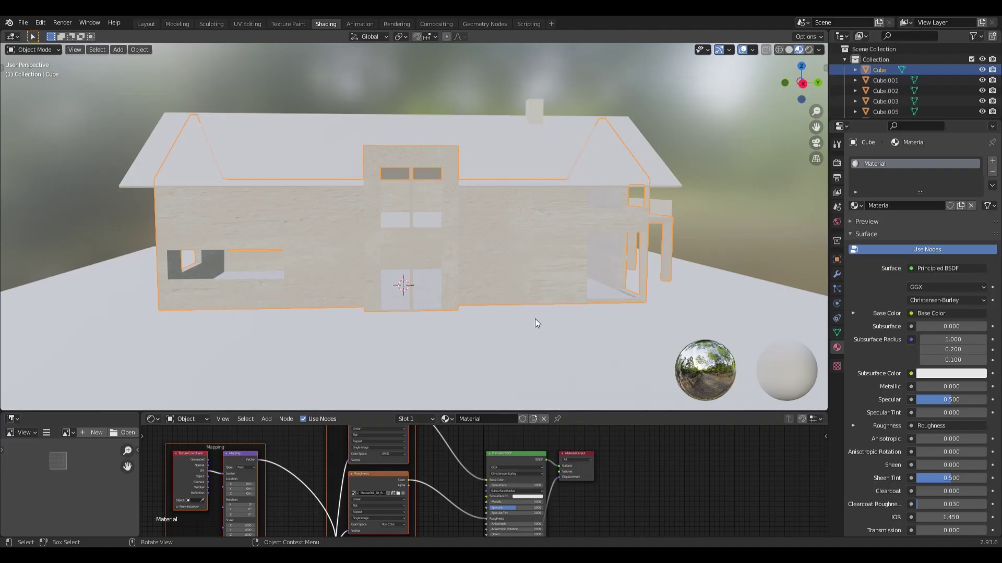
- Enlarge the node editor and inspect the new Texture Coordinate, Mapping and Plaster001 nodes
drag(610, 411, 620, 245)
scroll(447, 430, up, 2)
scroll(509, 466, up, 2)
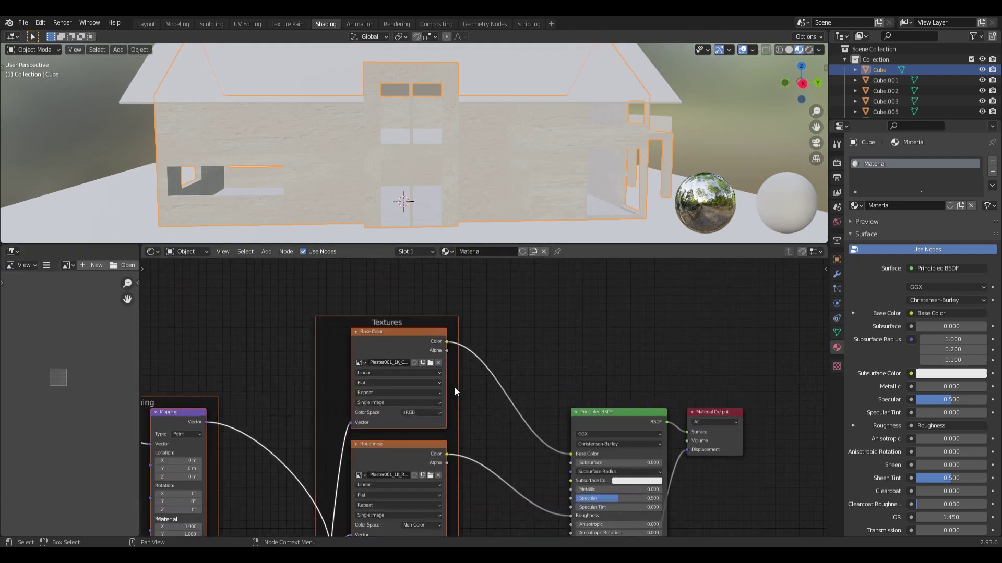
scroll(455, 387, up, 1)
scroll(479, 404, down, 1)
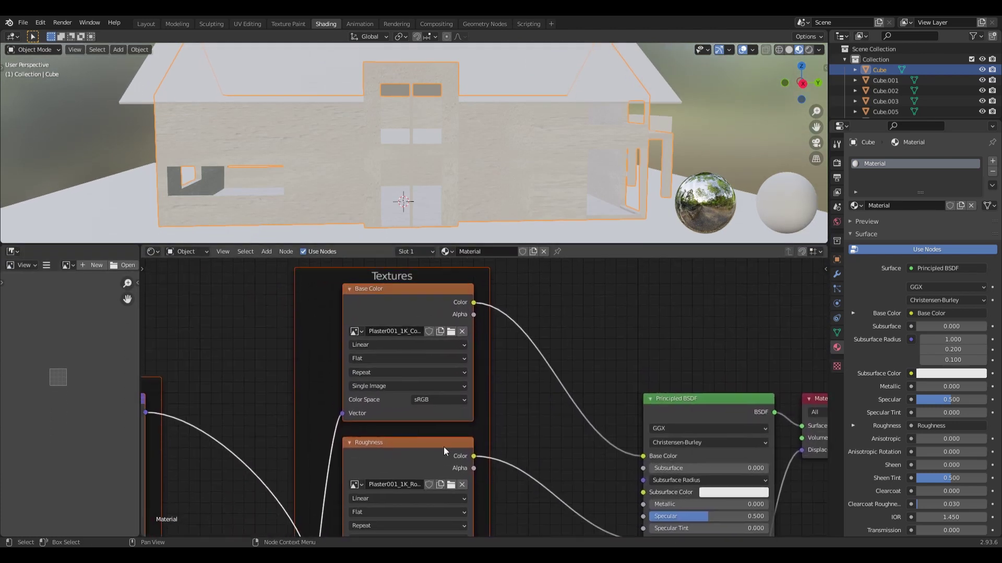
scroll(443, 447, down, 1)
scroll(498, 455, down, 1)
scroll(513, 382, down, 1)
scroll(447, 402, down, 1)
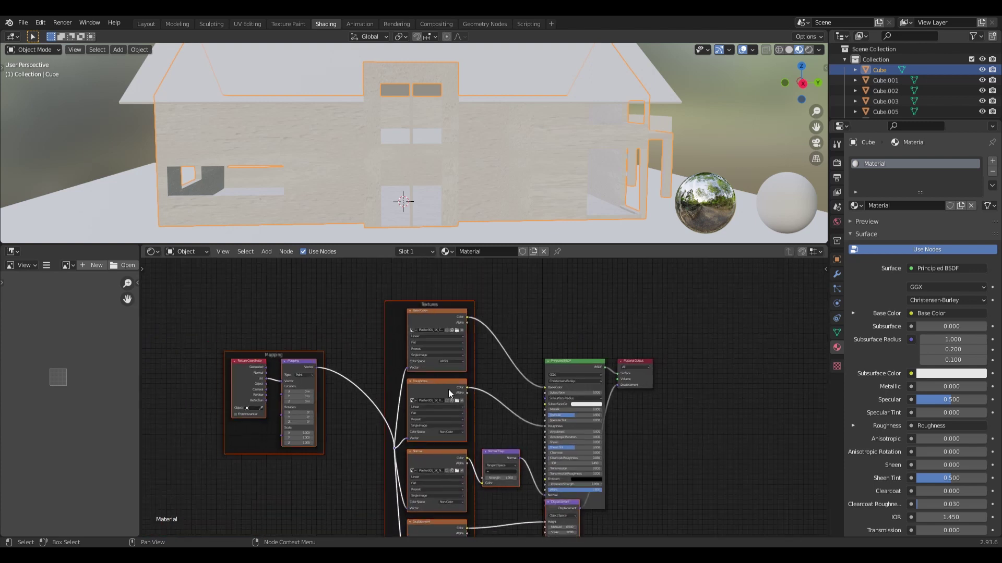
scroll(449, 389, down, 1)
scroll(459, 402, down, 1)
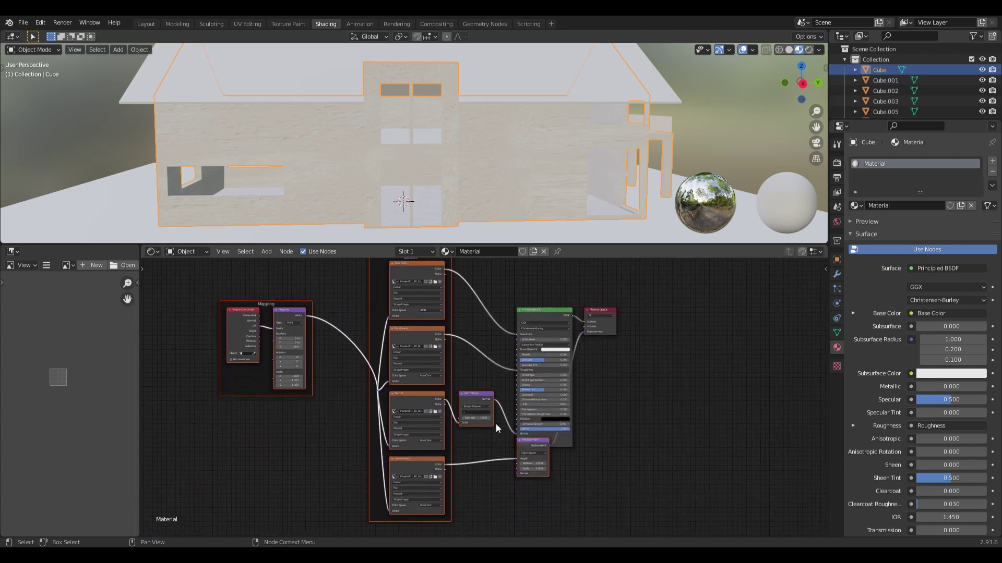
middle_drag(468, 374, 498, 417)
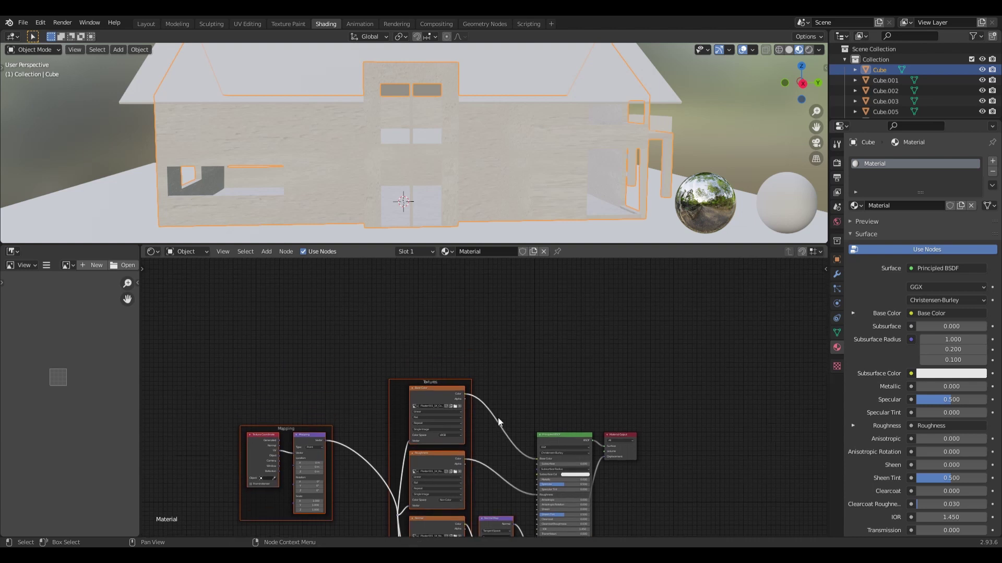
scroll(495, 412, up, 1)
scroll(458, 366, up, 1)
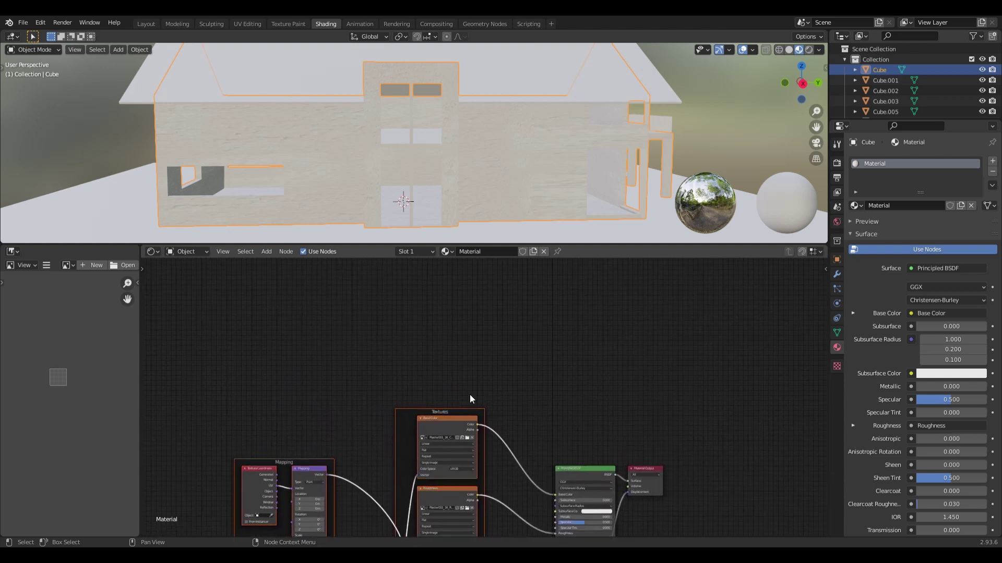
- Restore the 3D view's size, orbit the house, and show the side area's editor types
drag(501, 245, 501, 371)
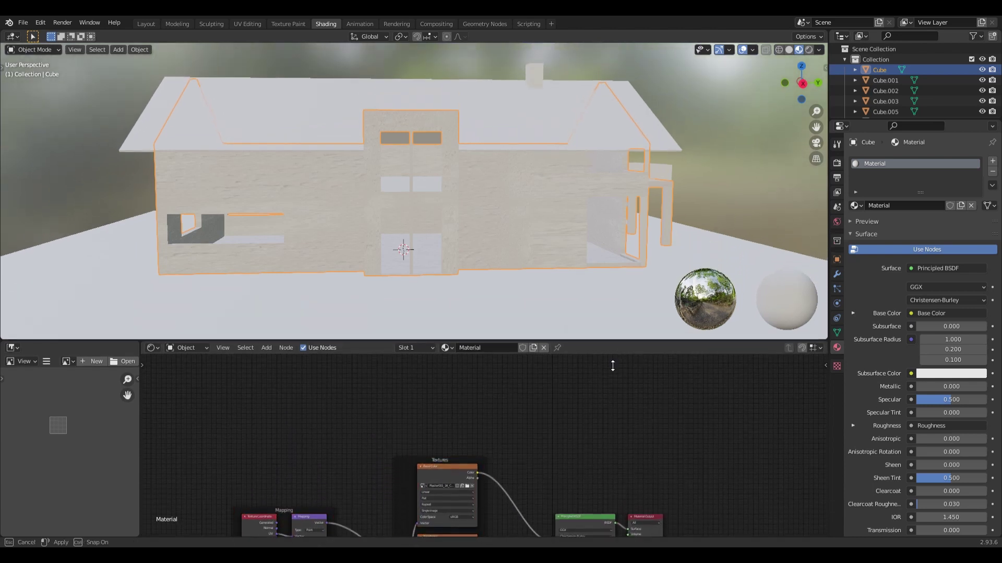
scroll(541, 294, up, 3)
scroll(548, 290, up, 2)
mouse_move(556, 286)
middle_down()
mouse_move(378, 268)
mouse_move(617, 251)
mouse_move(480, 238)
mouse_move(508, 279)
mouse_move(636, 173)
mouse_move(434, 226)
mouse_move(492, 221)
mouse_move(546, 246)
mouse_move(535, 224)
mouse_move(470, 201)
mouse_move(465, 227)
middle_up()
middle_drag(354, 439, 357, 410)
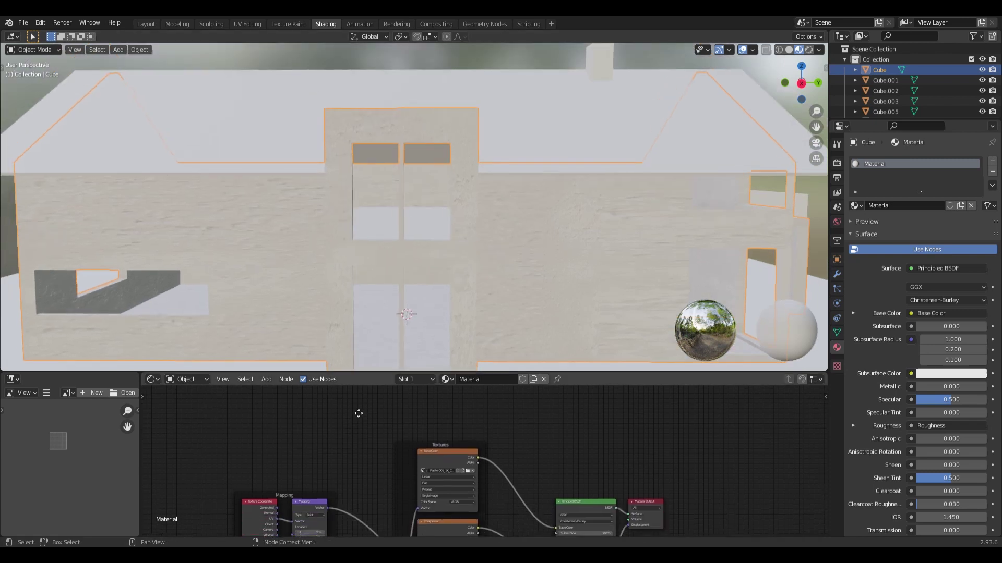
click(14, 381)
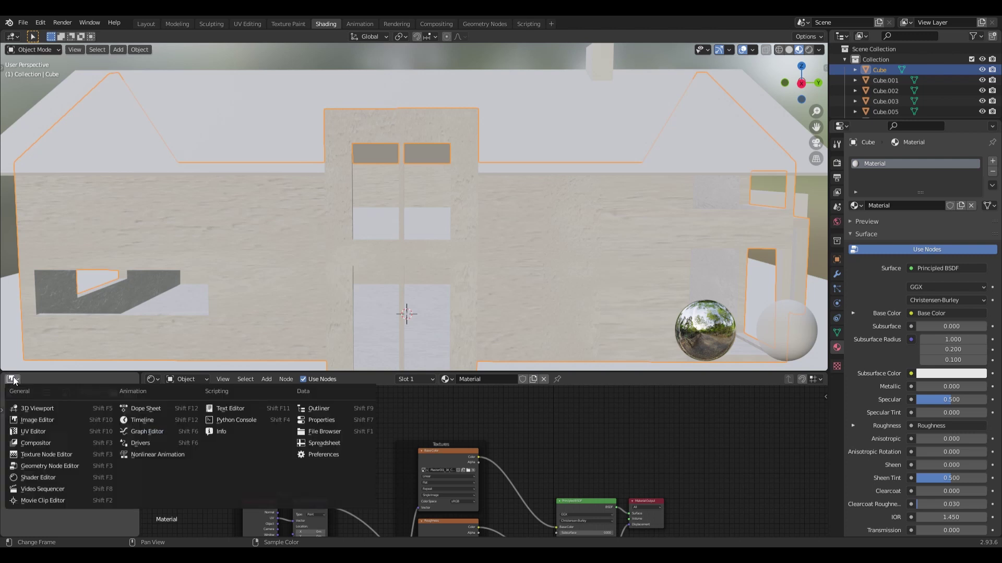
- Make the side area a UV Editor, select all wall geometry in Edit Mode, enable UV Sync Selection
click(28, 429)
scroll(295, 210, down, 3)
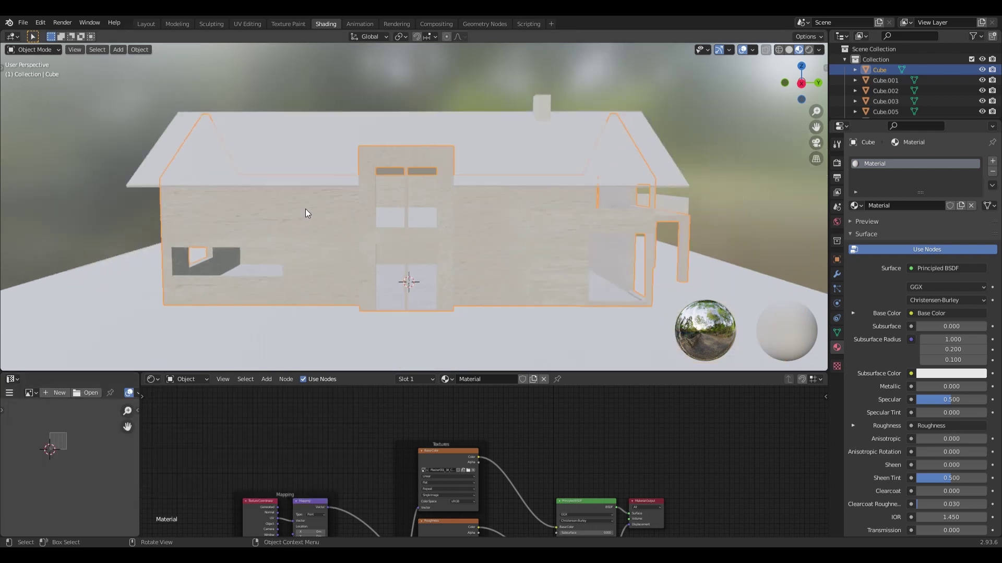
key(Tab)
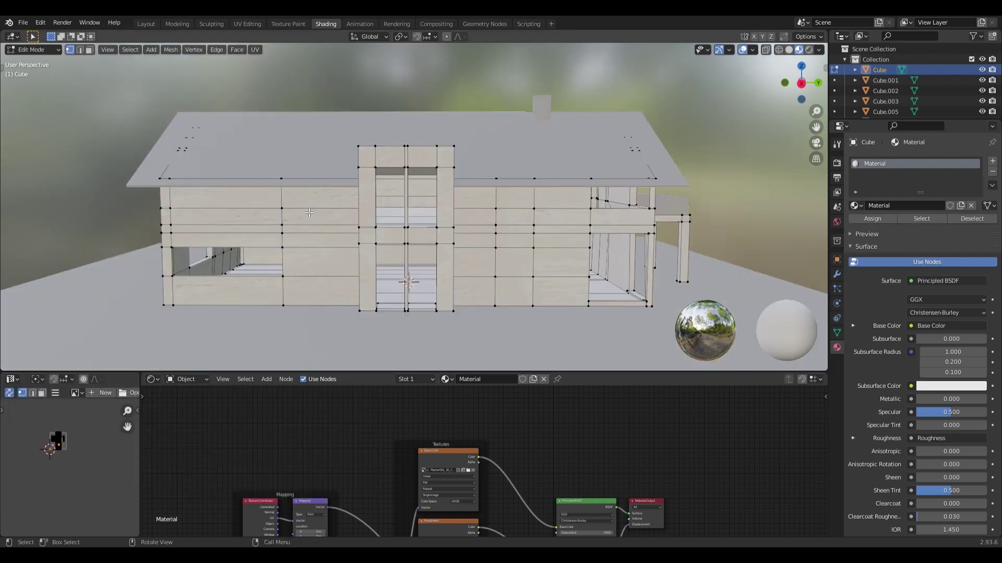
scroll(309, 212, up, 2)
shift+middle_drag(308, 213, 344, 212)
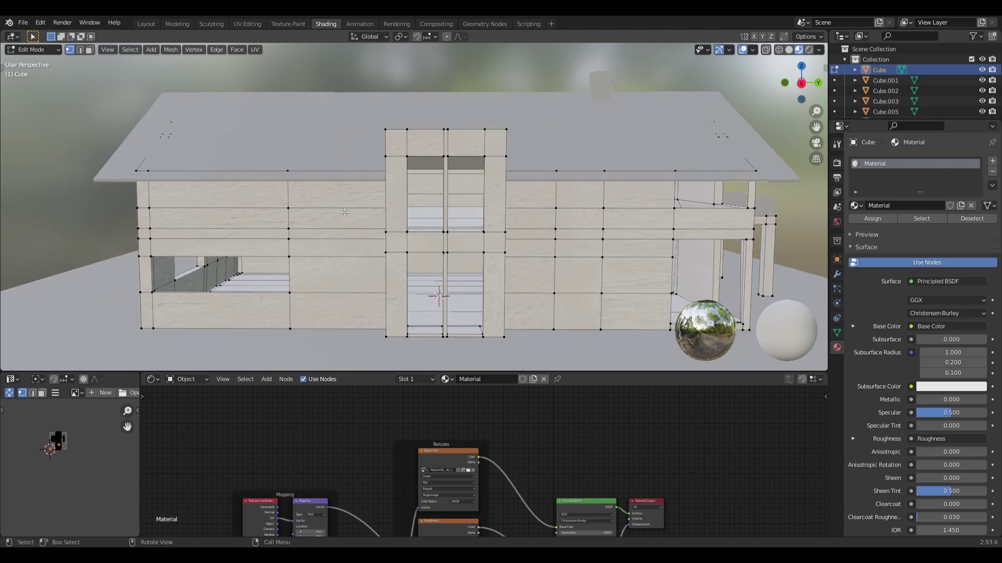
key(a)
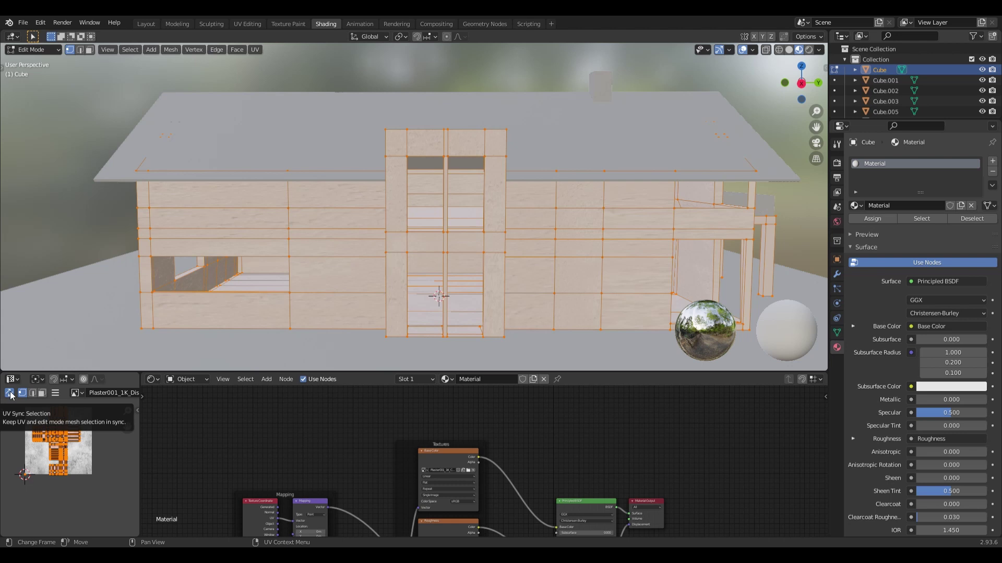
click(9, 394)
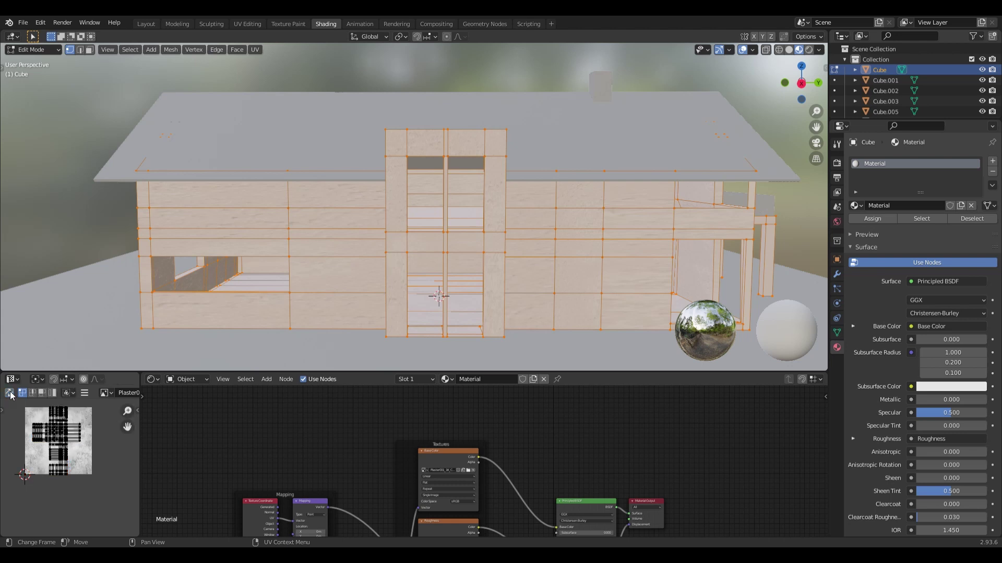
- Zoom and orbit to an angled view of the house, then bring up the UV Mapping menu
scroll(81, 477, up, 2)
scroll(73, 459, up, 2)
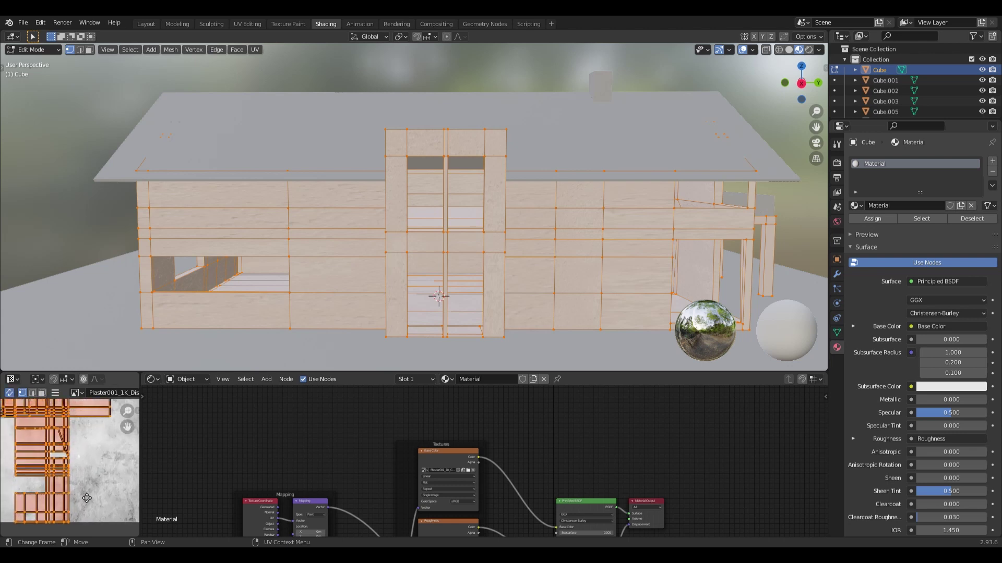
scroll(73, 459, up, 3)
scroll(76, 450, down, 1)
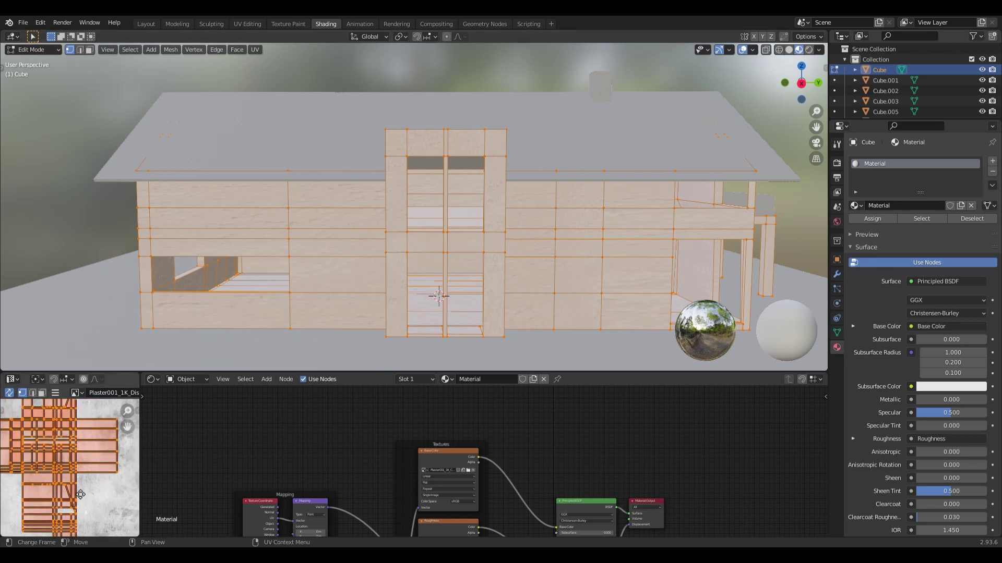
scroll(68, 439, down, 1)
scroll(70, 447, down, 1)
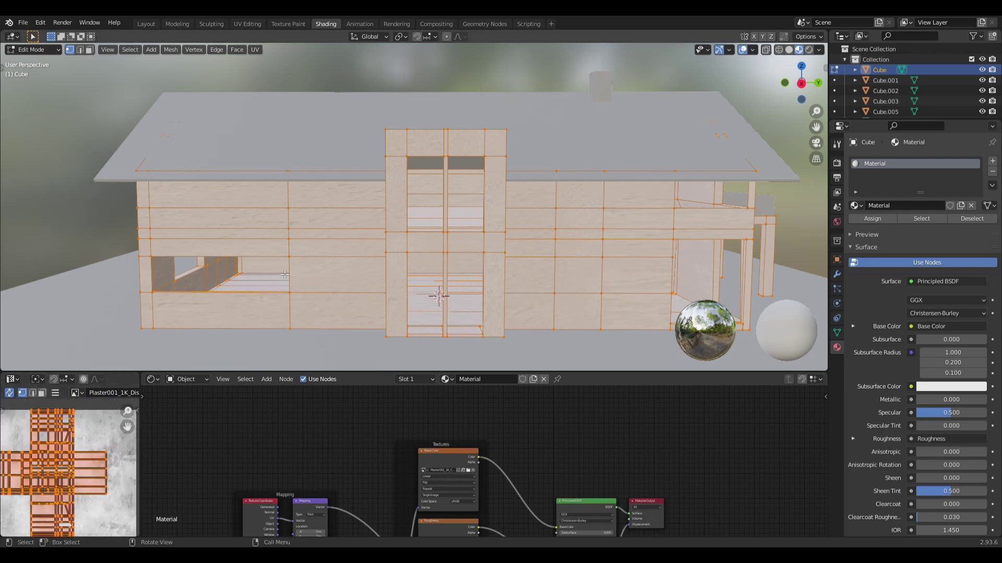
scroll(422, 247, up, 2)
scroll(423, 247, up, 1)
middle_drag(423, 247, 372, 247)
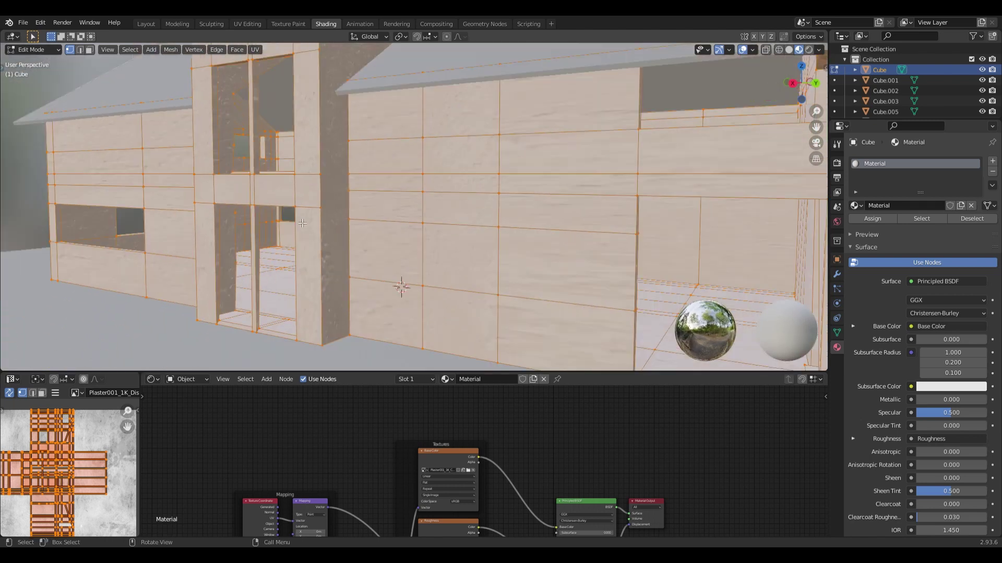
mouse_move(337, 230)
middle_down()
mouse_move(413, 203)
mouse_move(447, 238)
middle_up()
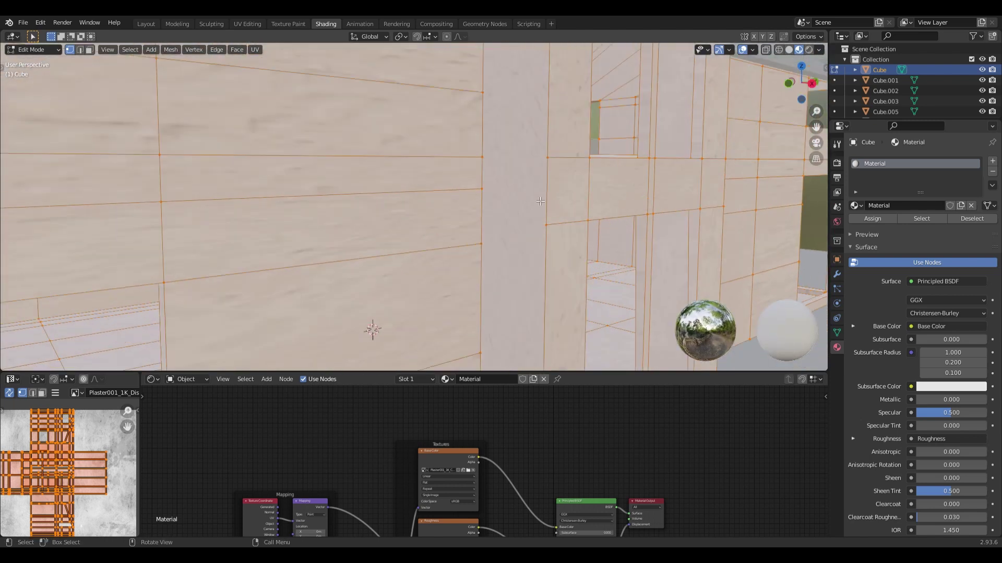
scroll(447, 237, down, 5)
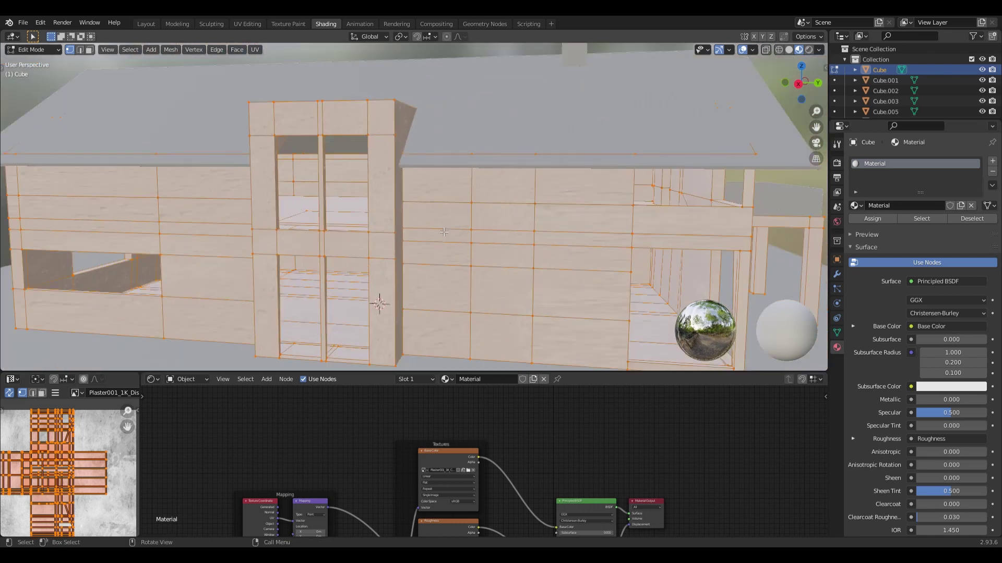
scroll(444, 227, up, 5)
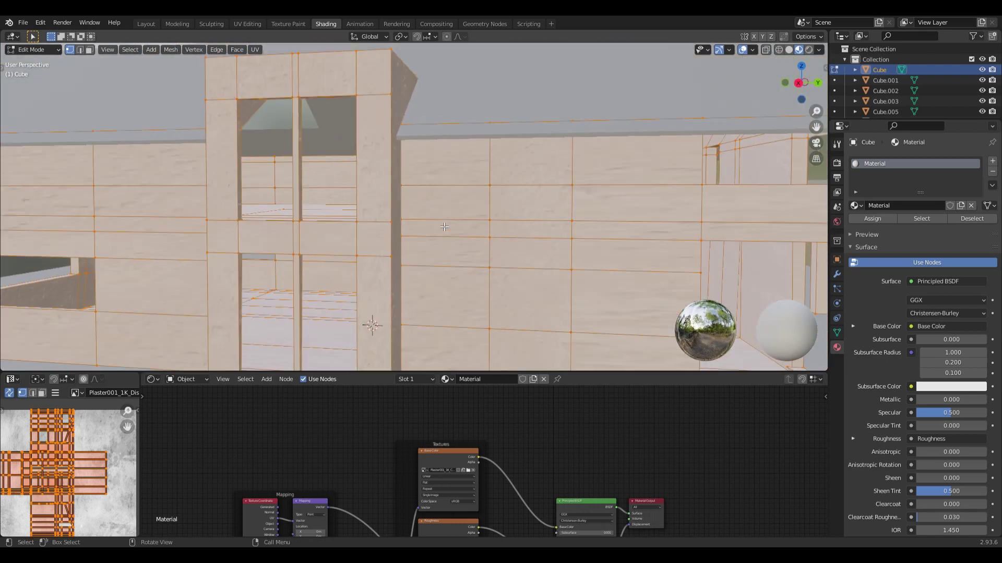
key(u)
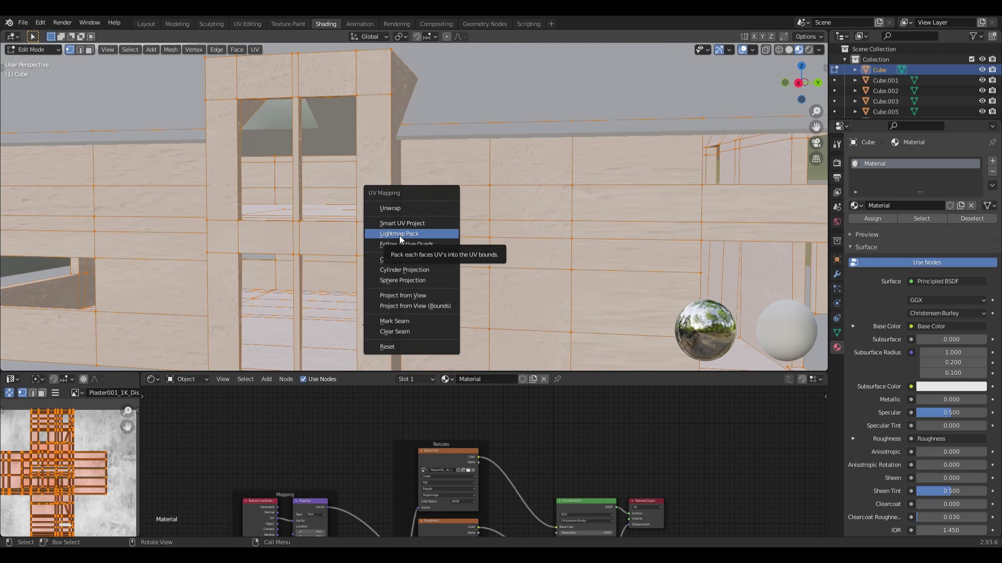
- Apply a standard Unwrap to the wall mesh and orbit to the house's long side
click(392, 209)
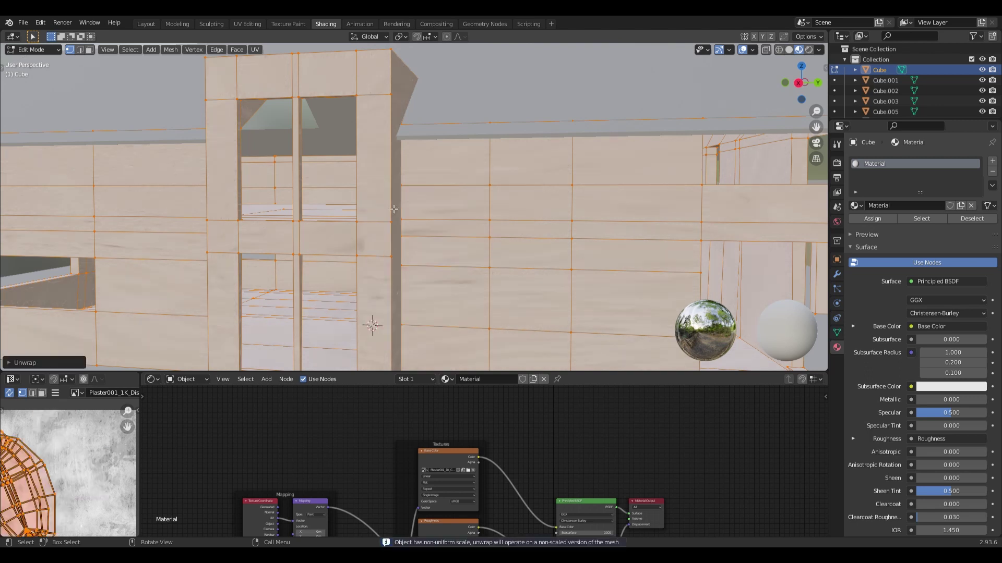
scroll(381, 204, down, 2)
mouse_move(317, 233)
middle_down()
mouse_move(441, 239)
mouse_move(374, 222)
middle_up()
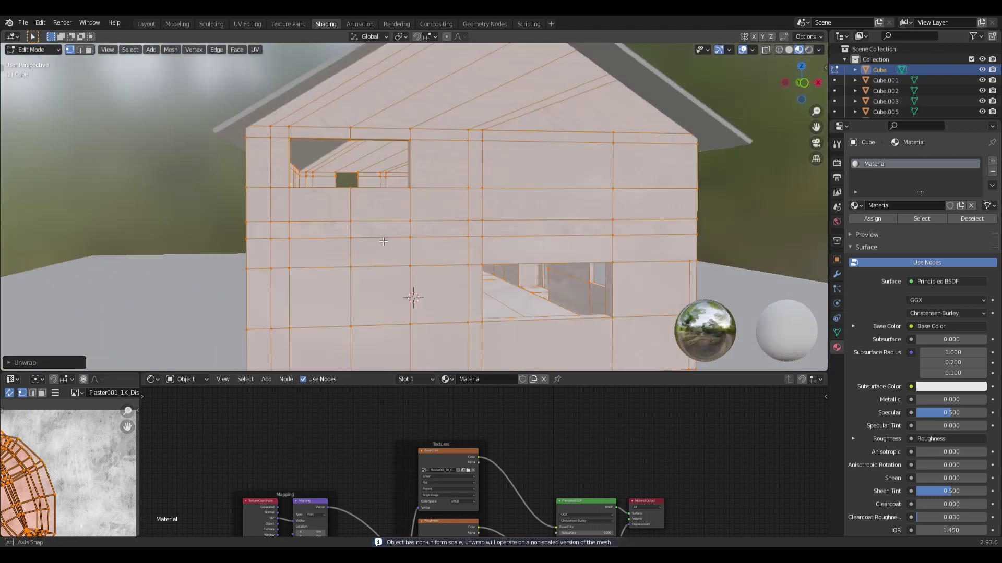
scroll(374, 222, up, 5)
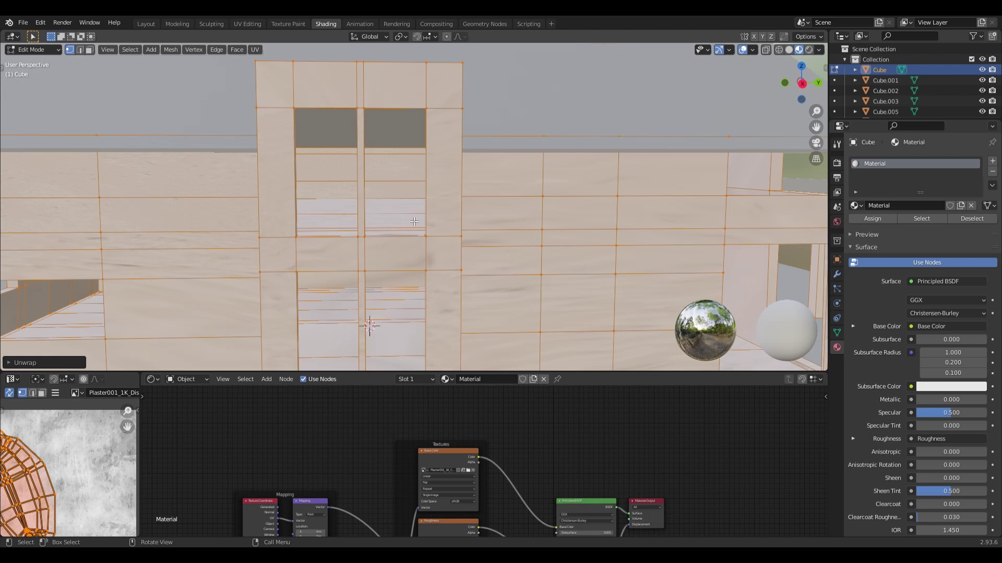
- Re-unwrap the walls with Smart UV Project at a 66° angle limit and return to Object Mode
key(u)
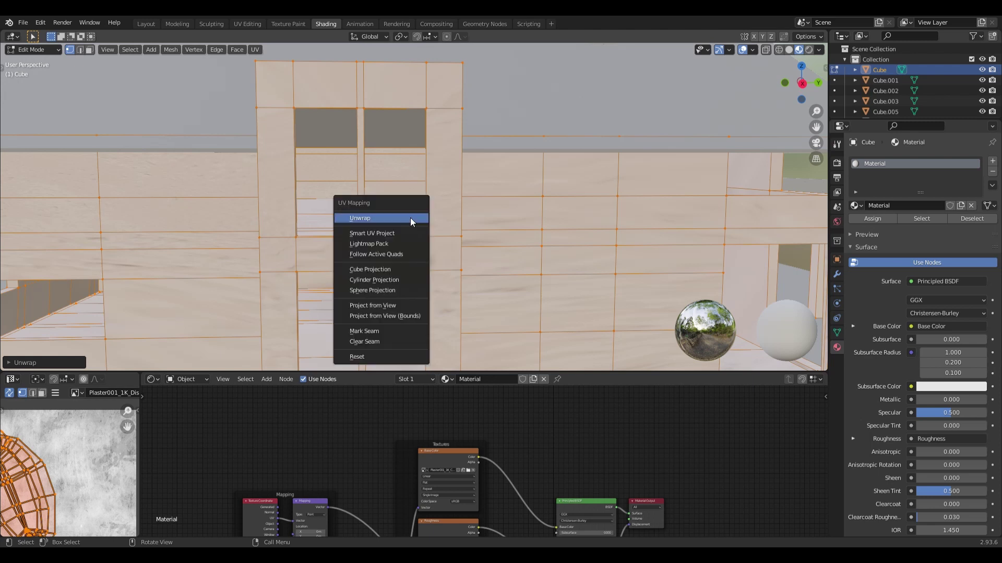
click(374, 234)
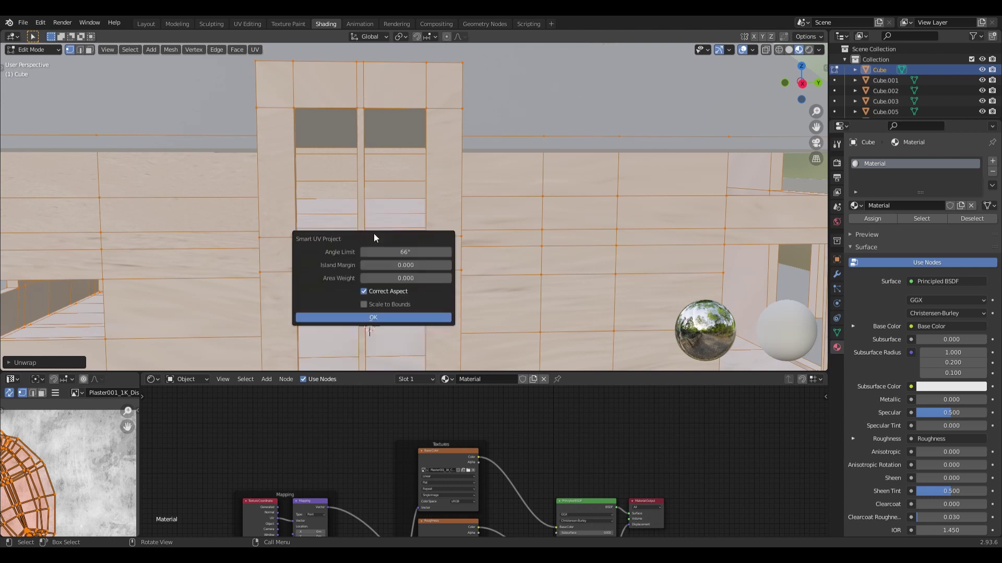
click(376, 318)
scroll(506, 261, down, 5)
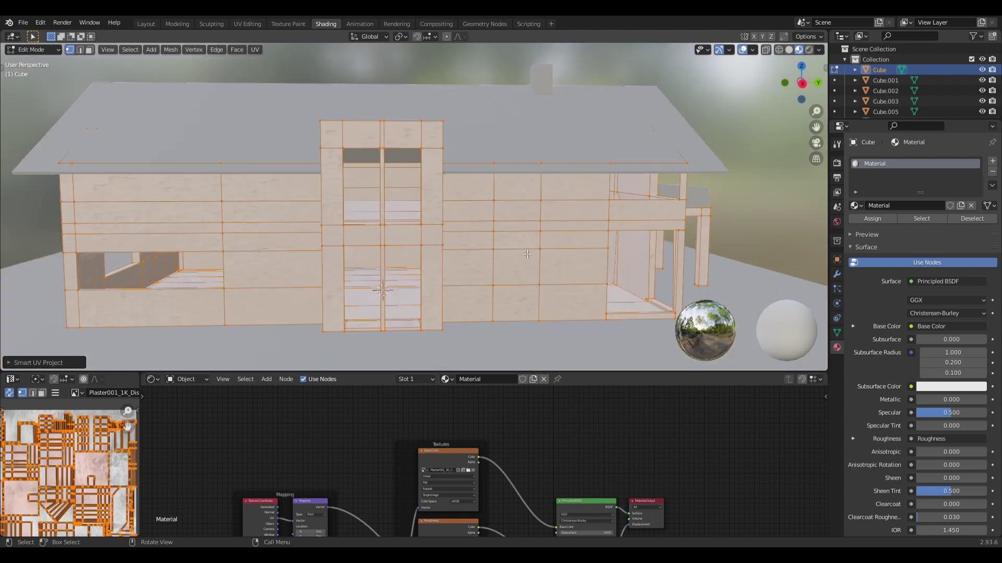
scroll(506, 260, up, 6)
mouse_move(506, 261)
middle_down()
mouse_move(469, 232)
mouse_move(488, 257)
mouse_move(434, 239)
mouse_move(503, 247)
mouse_move(490, 244)
middle_up()
key(Tab)
scroll(514, 255, up, 3)
- In Edit Mode, scale the wall UV islands up uniformly twice in the UV Editor
scroll(489, 240, up, 2)
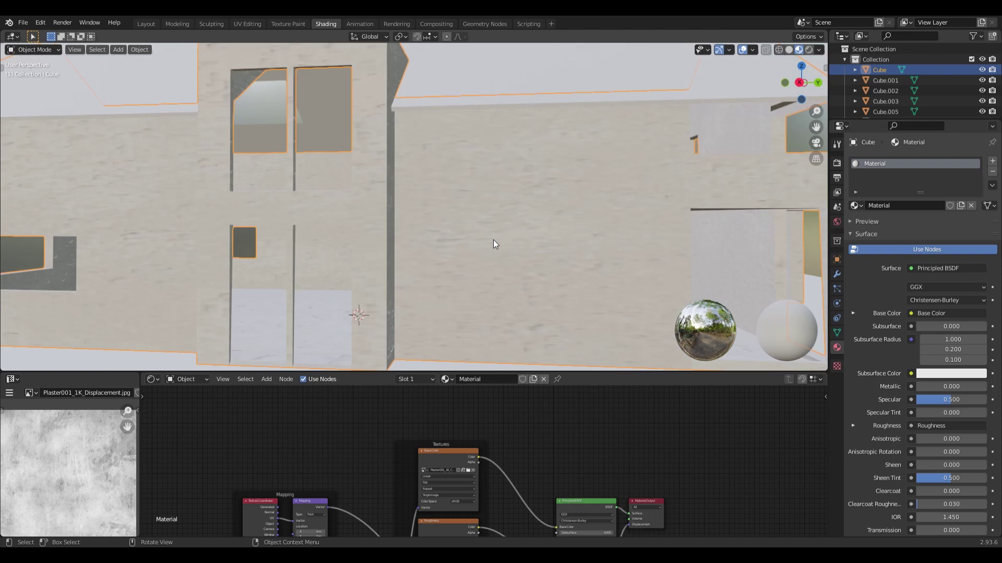
key(Tab)
scroll(94, 471, down, 2)
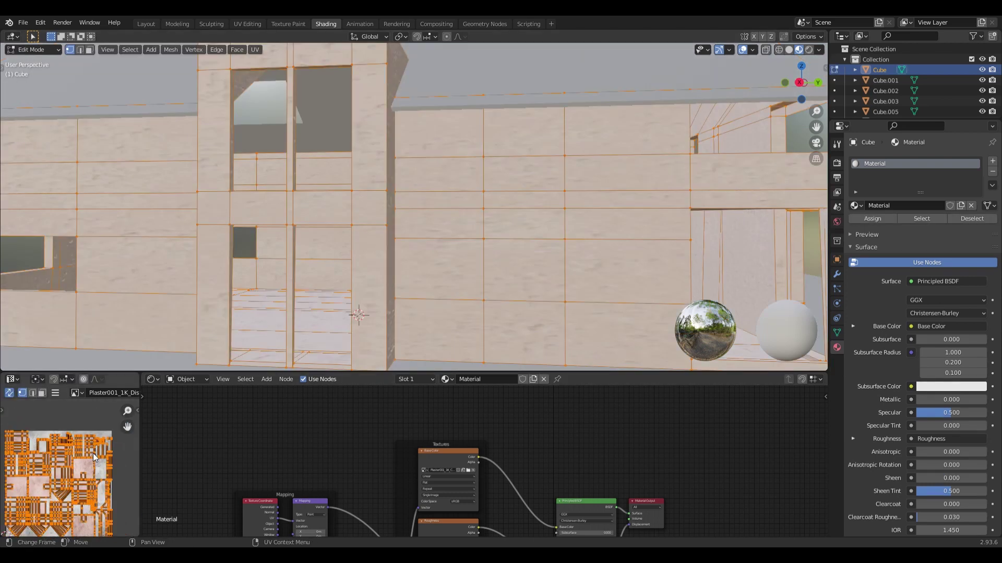
scroll(94, 471, down, 1)
scroll(94, 471, down, 2)
scroll(101, 441, down, 1)
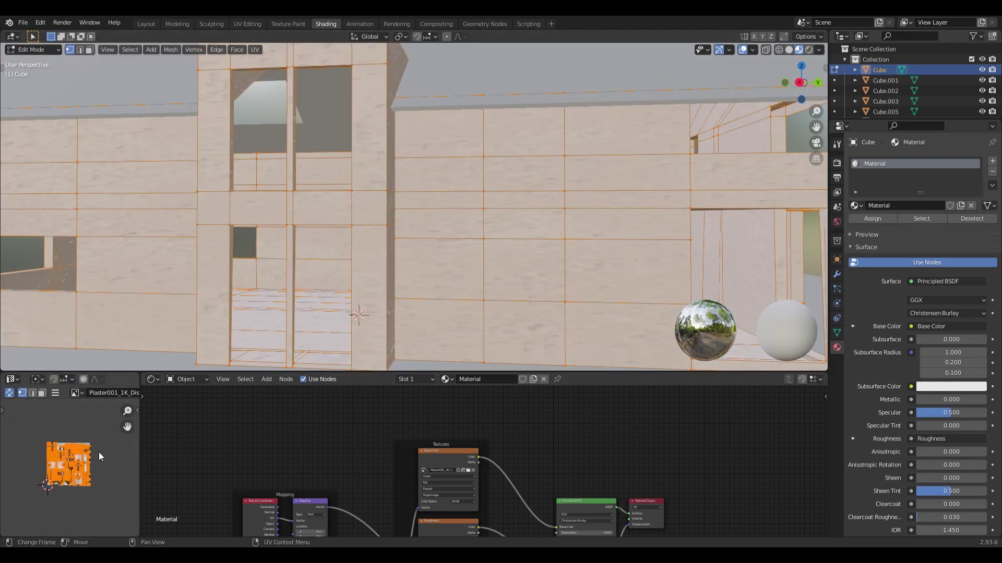
key(s)
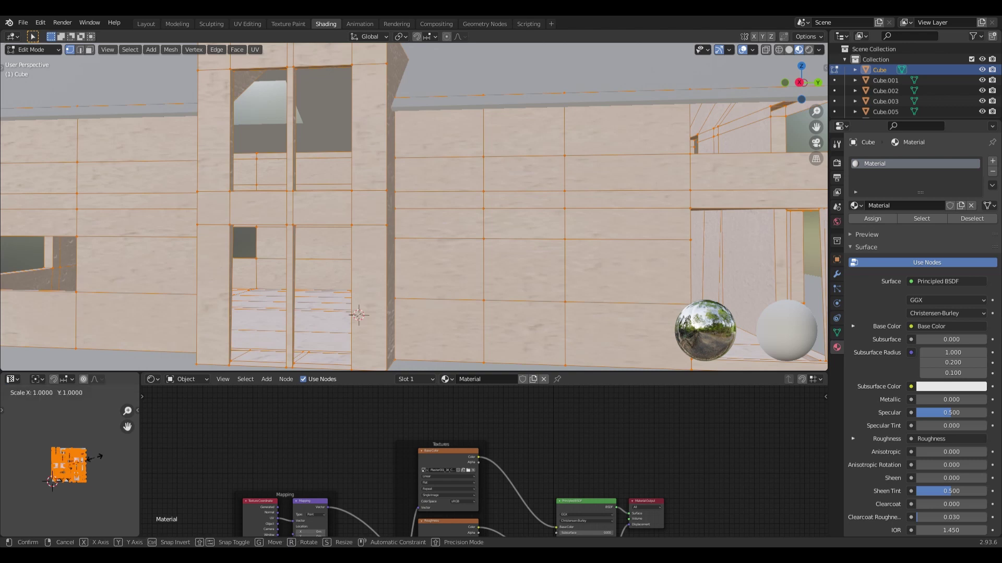
click(8, 456)
scroll(232, 320, up, 3)
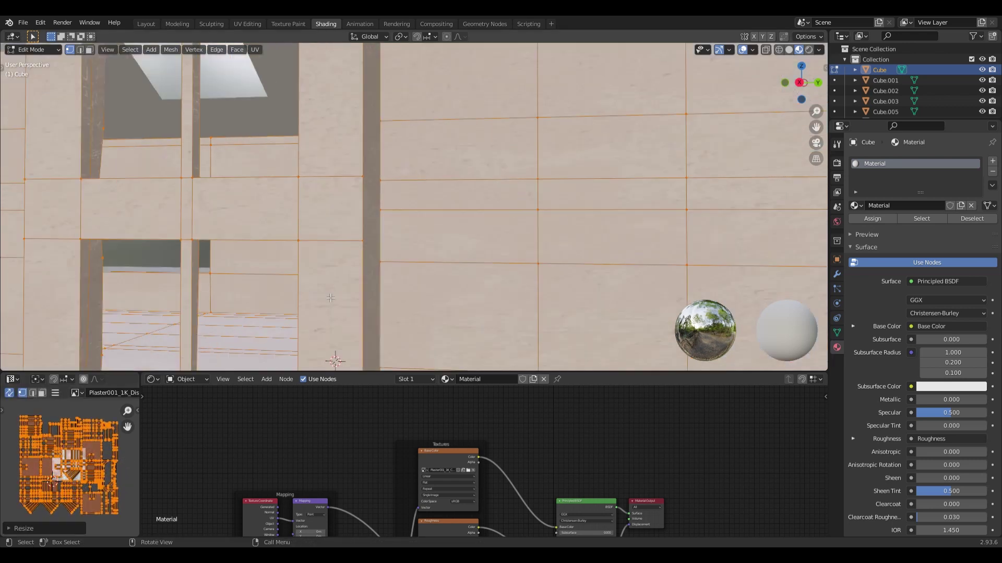
scroll(232, 319, up, 2)
key(s)
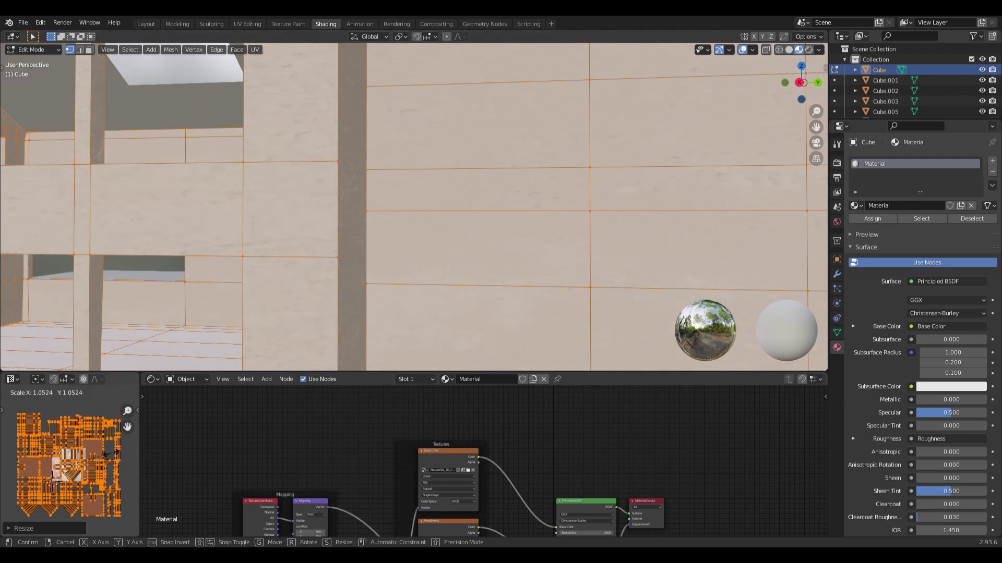
click(107, 455)
- Stretch the wall UVs along X, cancel a Y-axis scale, and return to Object Mode
scroll(106, 456, down, 2)
key(s)
key(x)
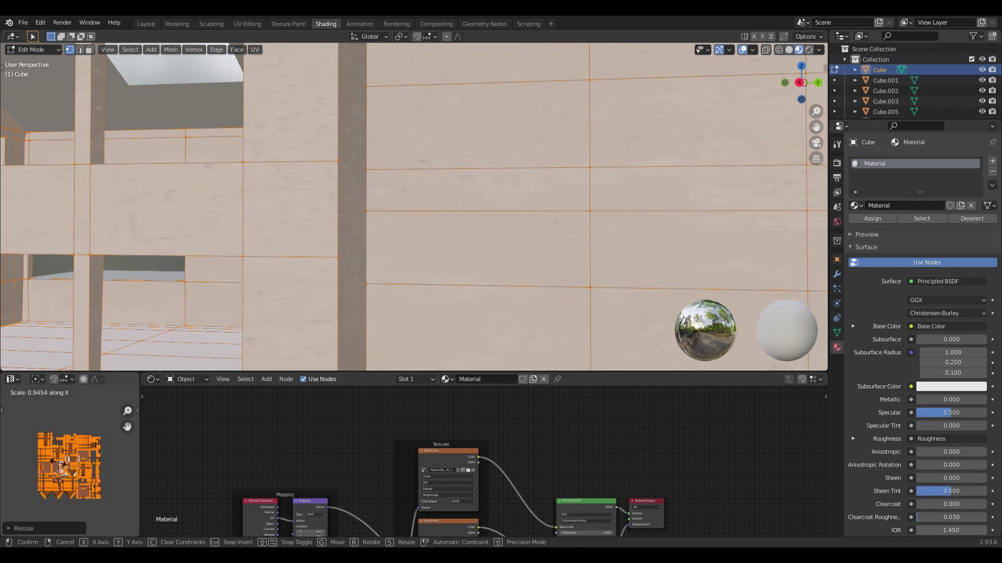
click(60, 462)
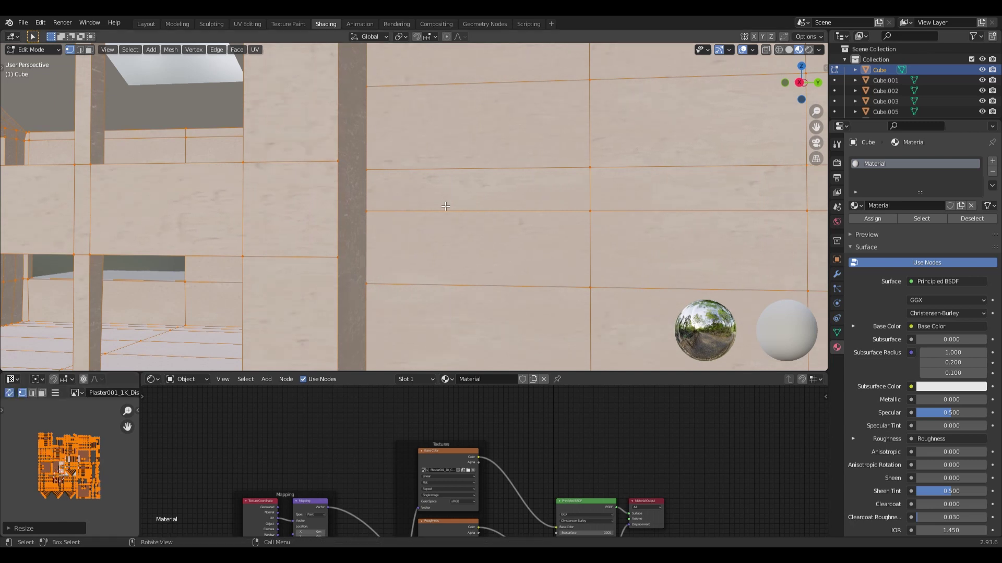
middle_drag(365, 209, 371, 334)
key(s)
key(y)
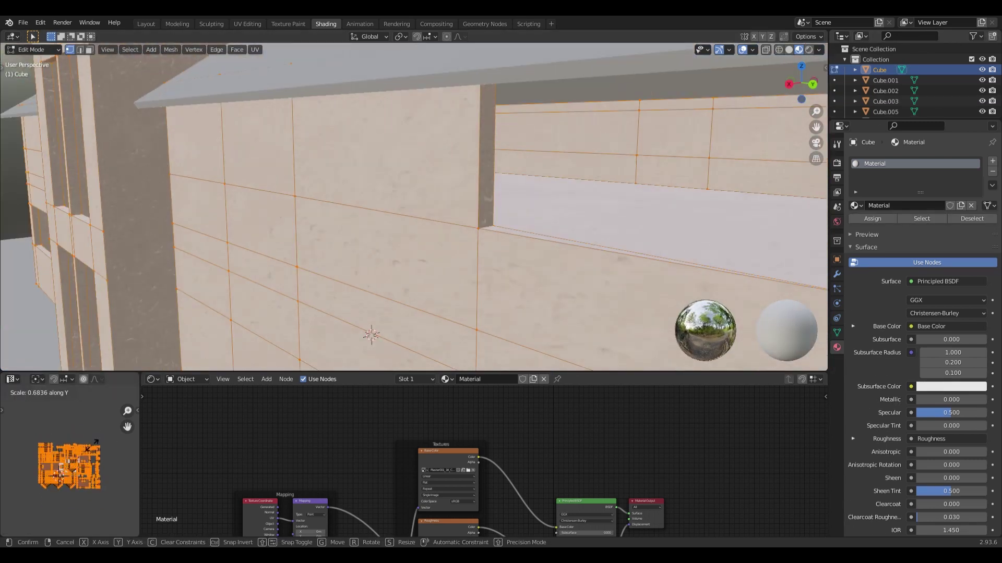
right_click(108, 430)
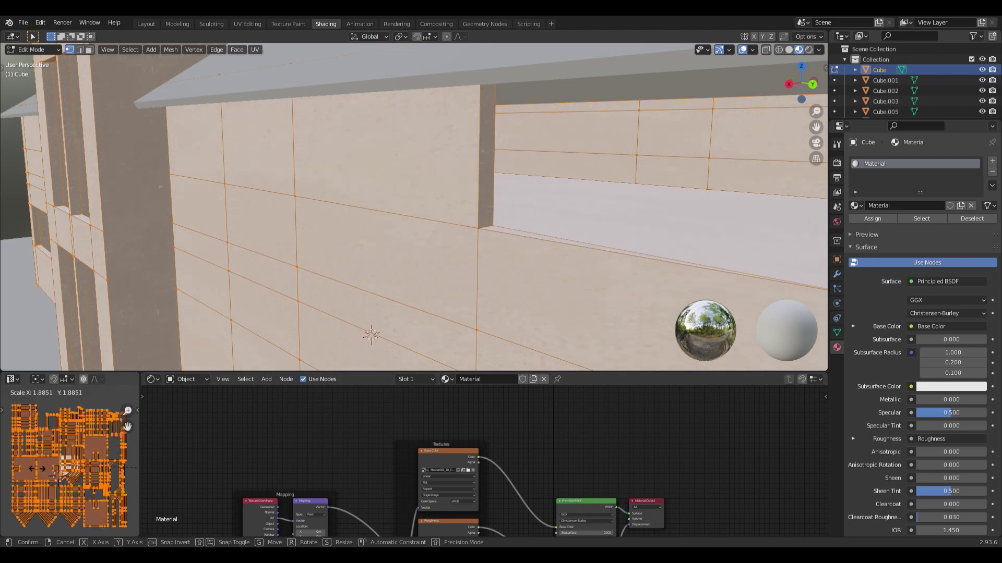
scroll(432, 200, up, 5)
key(Tab)
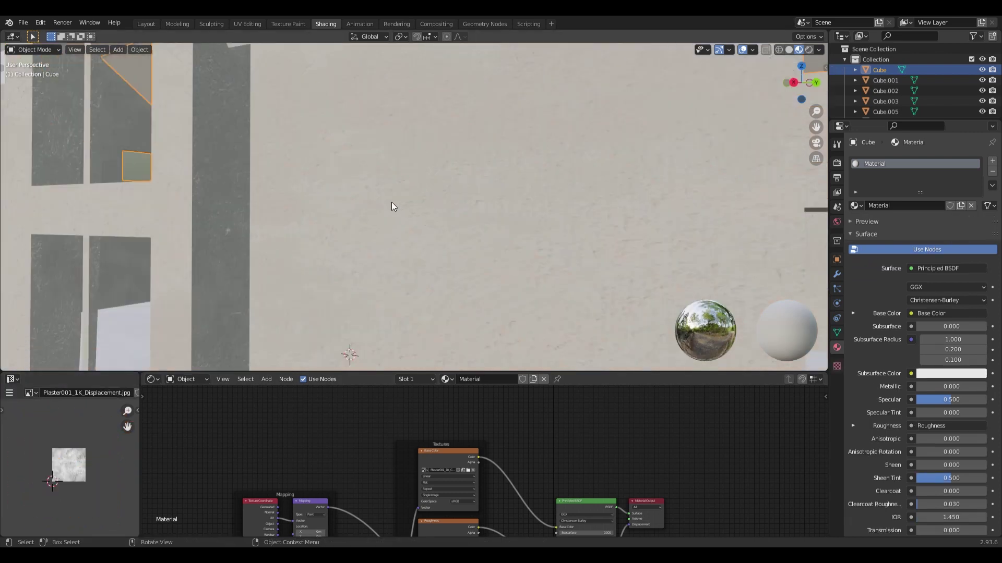
- Tune the wall's Normal Map strength, trying about 10 before resetting it to a subtle value
scroll(391, 202, down, 5)
mouse_move(319, 198)
middle_down()
mouse_move(394, 215)
mouse_move(414, 196)
mouse_move(293, 202)
middle_up()
scroll(313, 206, up, 3)
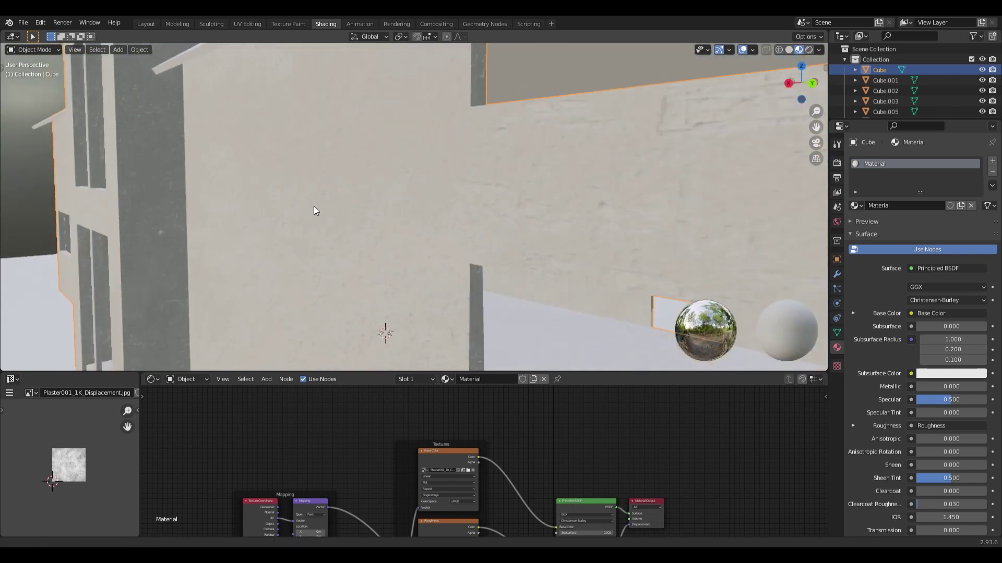
scroll(393, 172, up, 2)
scroll(393, 173, up, 2)
scroll(391, 177, up, 1)
scroll(357, 467, down, 2)
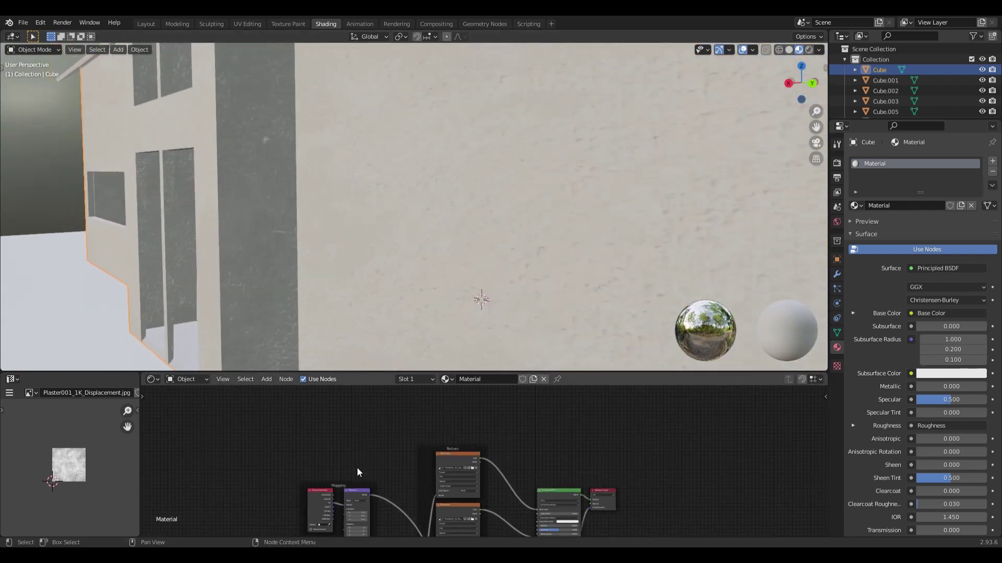
middle_drag(357, 467, 374, 459)
scroll(371, 444, up, 2)
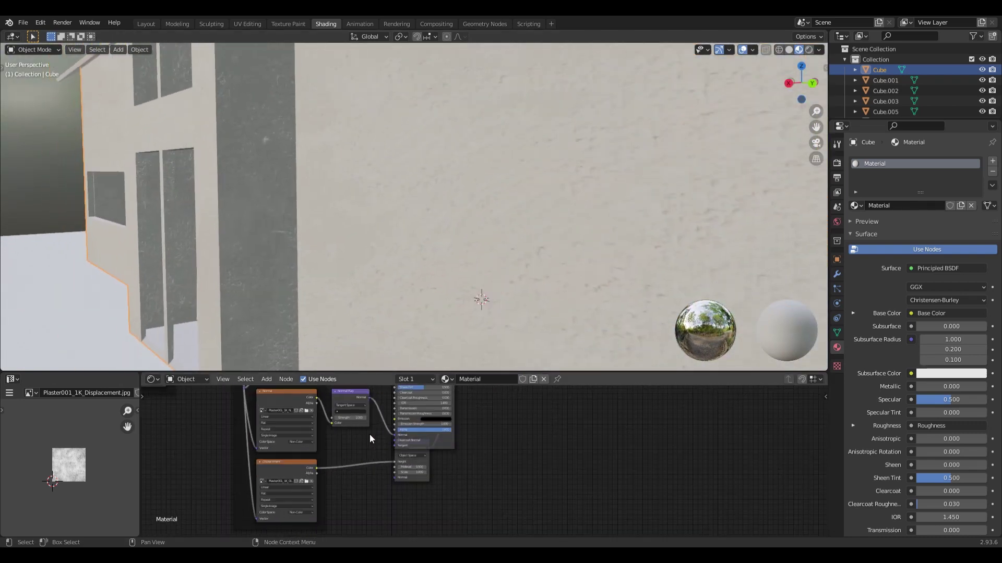
scroll(360, 429, up, 1)
scroll(376, 485, up, 2)
mouse_move(380, 496)
middle_down()
mouse_move(387, 487)
mouse_move(313, 491)
middle_up()
scroll(383, 479, up, 2)
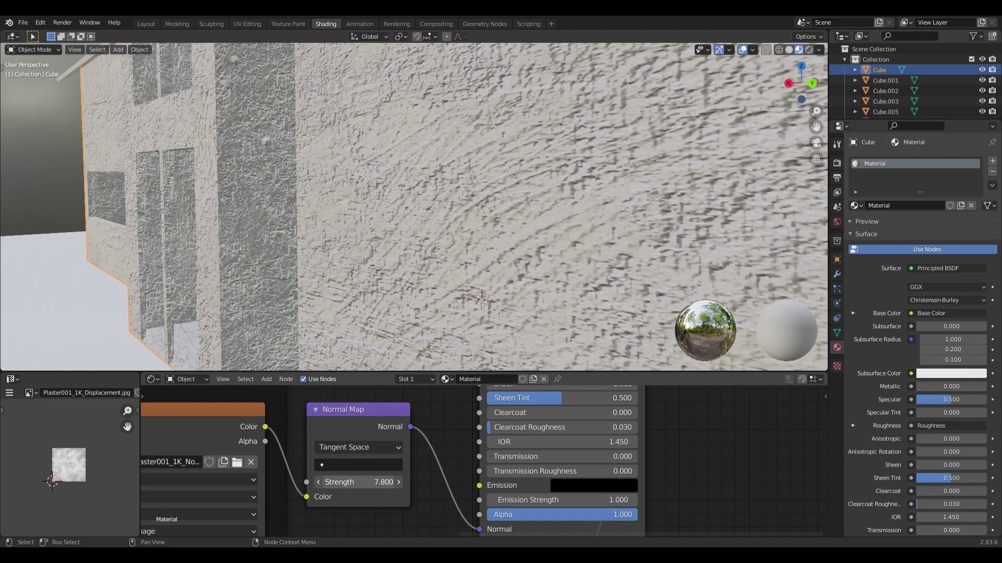
drag(360, 482, 396, 482)
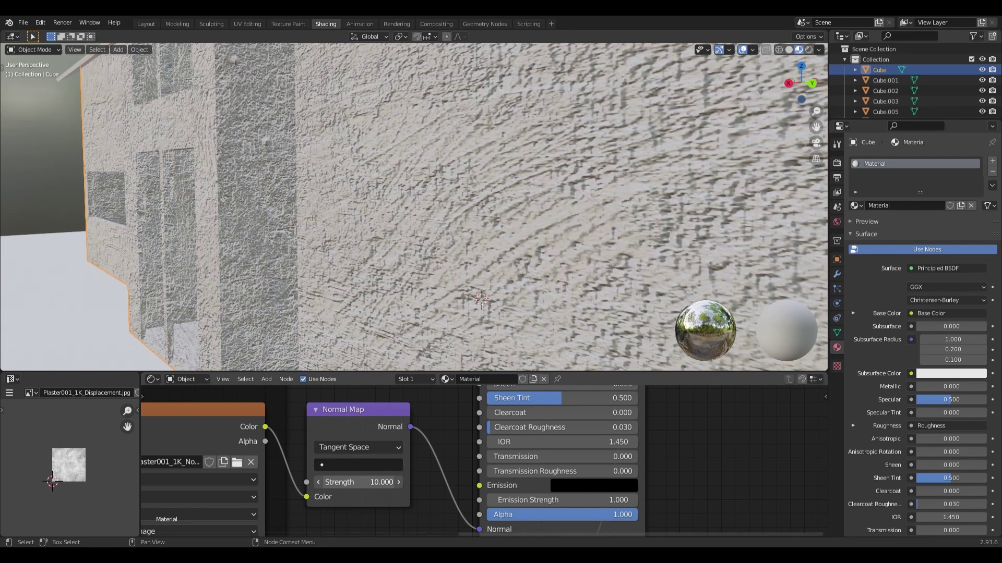
drag(383, 482, 365, 482)
key(BackSpace)
- Orbit around the building to inspect the plaster bumps on the walls and windows
scroll(323, 302, down, 3)
scroll(279, 262, down, 2)
mouse_move(280, 262)
middle_down()
mouse_move(501, 267)
mouse_move(358, 244)
middle_up()
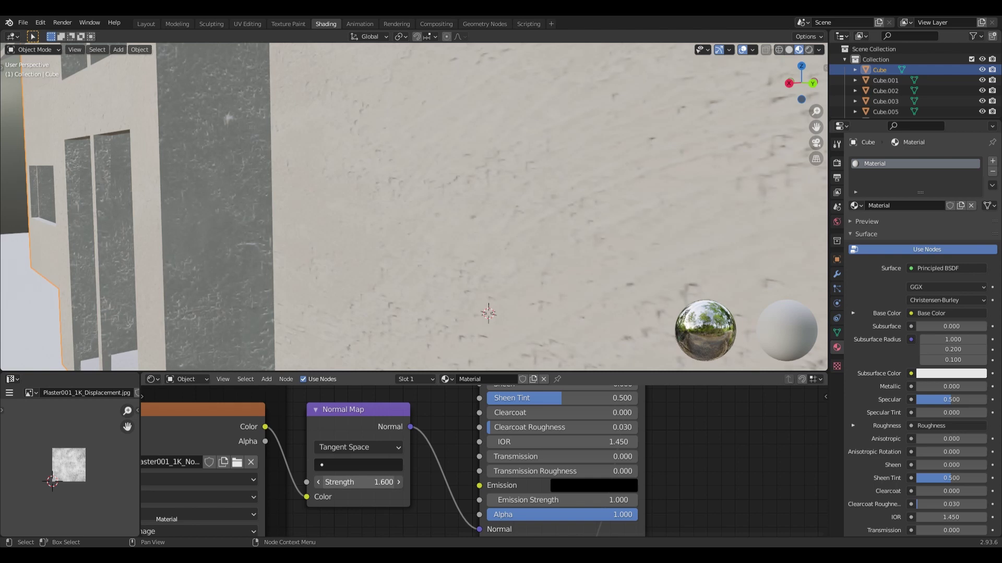
mouse_move(408, 317)
middle_down()
mouse_move(320, 268)
mouse_move(409, 271)
mouse_move(245, 220)
mouse_move(211, 239)
middle_up()
scroll(210, 233, up, 2)
scroll(255, 226, up, 2)
scroll(284, 236, up, 2)
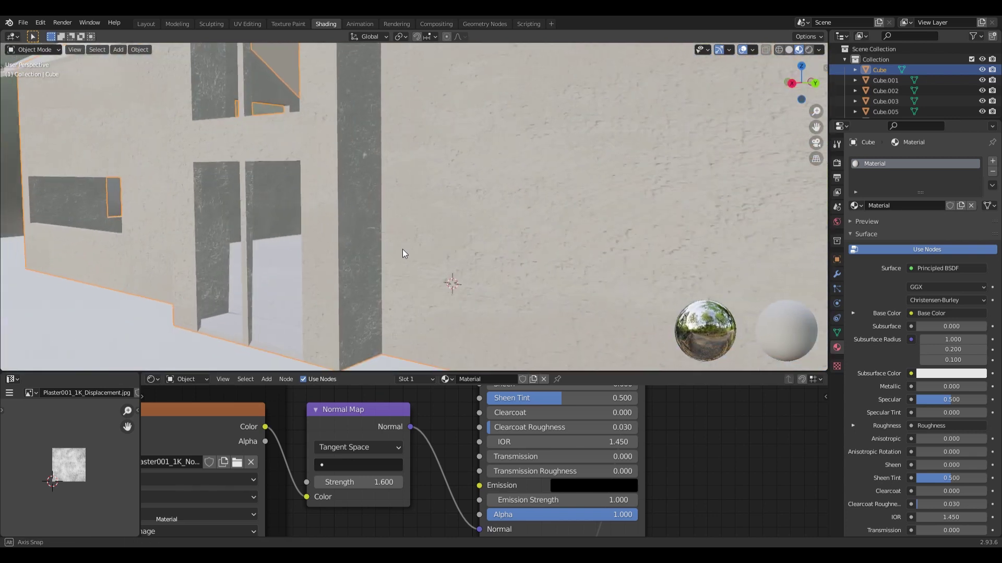
scroll(402, 249, up, 2)
mouse_move(336, 202)
middle_down()
mouse_move(281, 232)
mouse_move(355, 231)
middle_up()
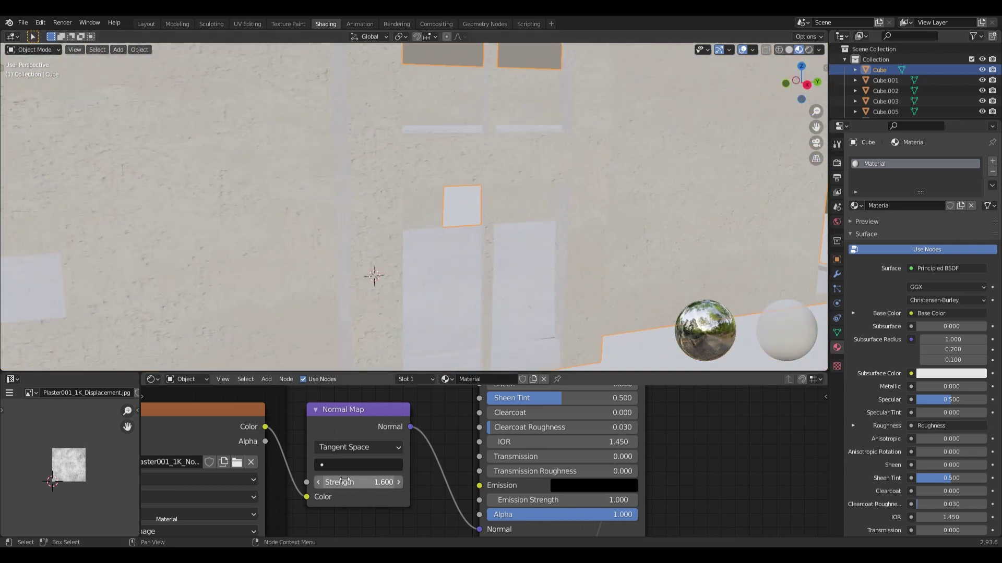
scroll(597, 250, down, 1)
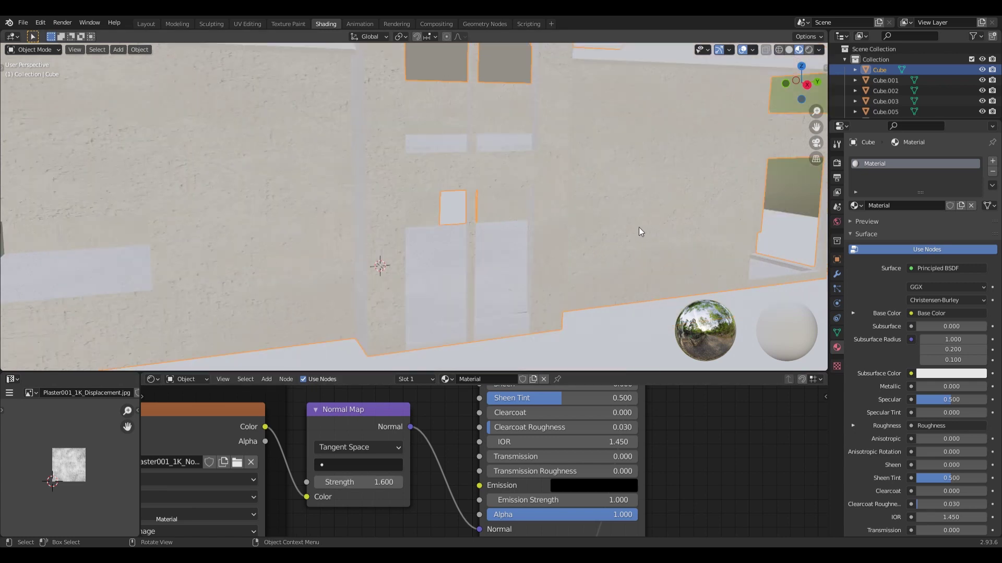
scroll(640, 232, down, 3)
mouse_move(574, 222)
middle_down()
mouse_move(363, 172)
mouse_move(455, 176)
mouse_move(469, 199)
middle_up()
scroll(515, 174, up, 3)
scroll(418, 179, down, 3)
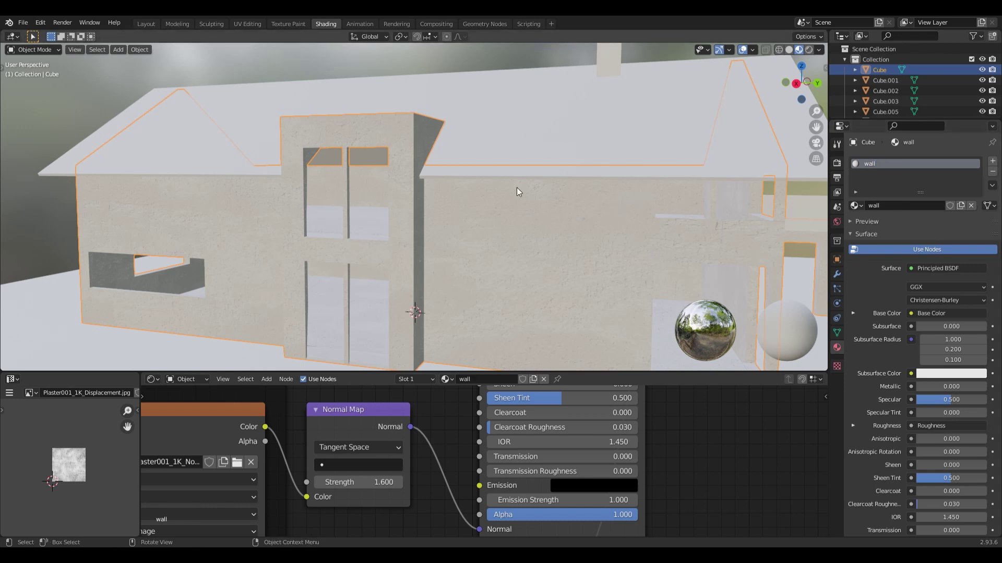
- Select the roof plane and create a new material for it
scroll(516, 187, down, 3)
scroll(403, 202, down, 4)
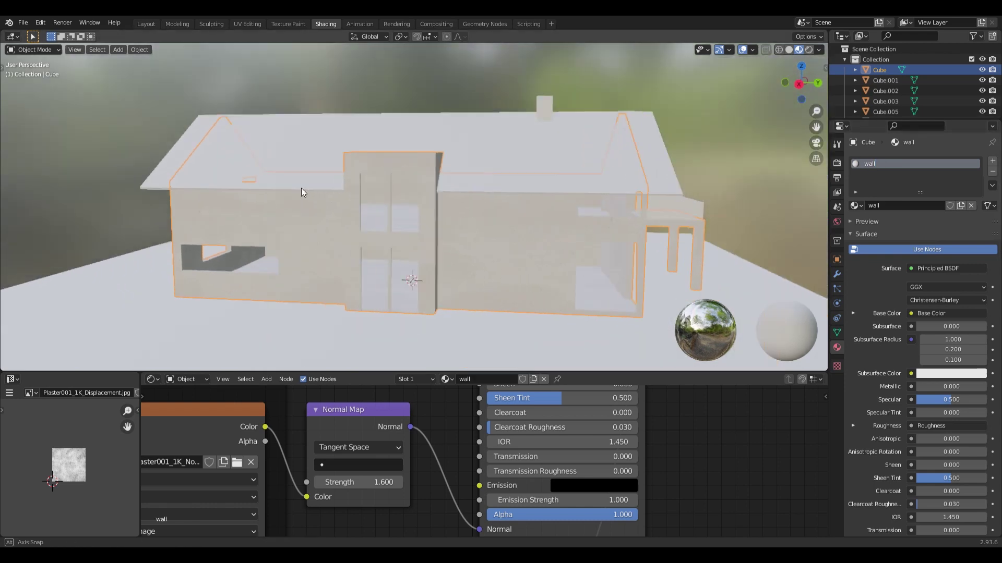
mouse_move(302, 188)
middle_down()
mouse_move(355, 198)
mouse_move(406, 240)
middle_up()
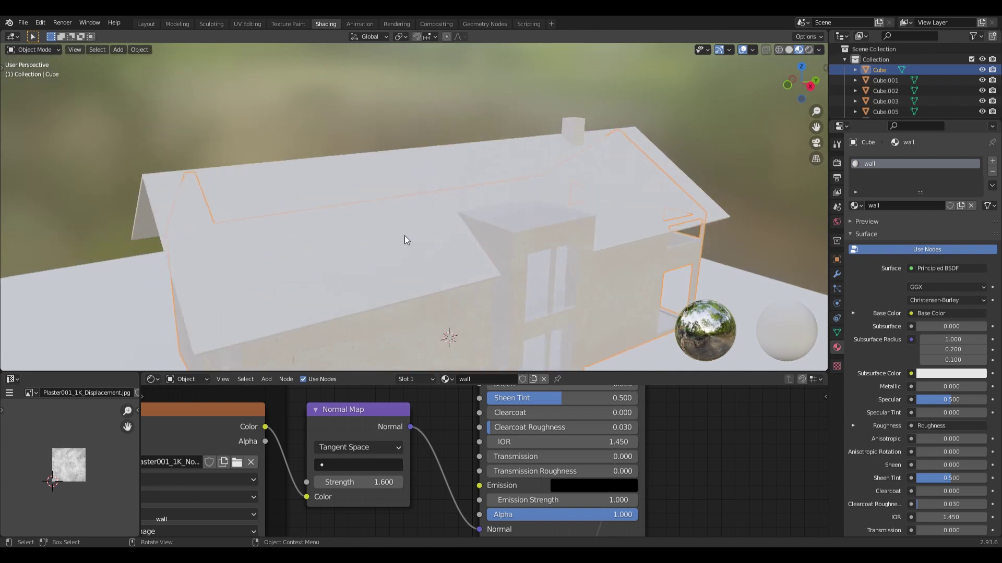
click(381, 202)
middle_drag(554, 195, 534, 199)
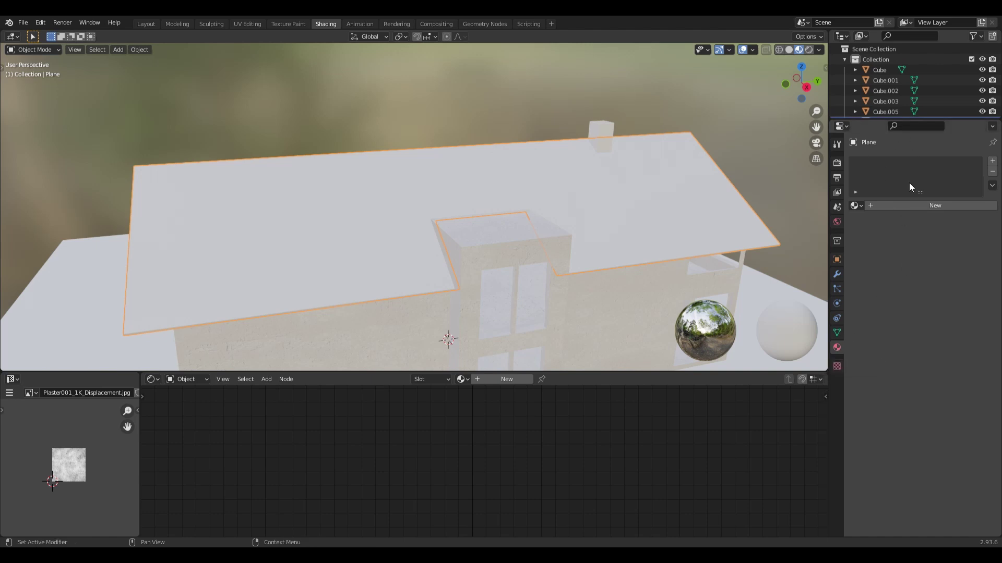
click(919, 205)
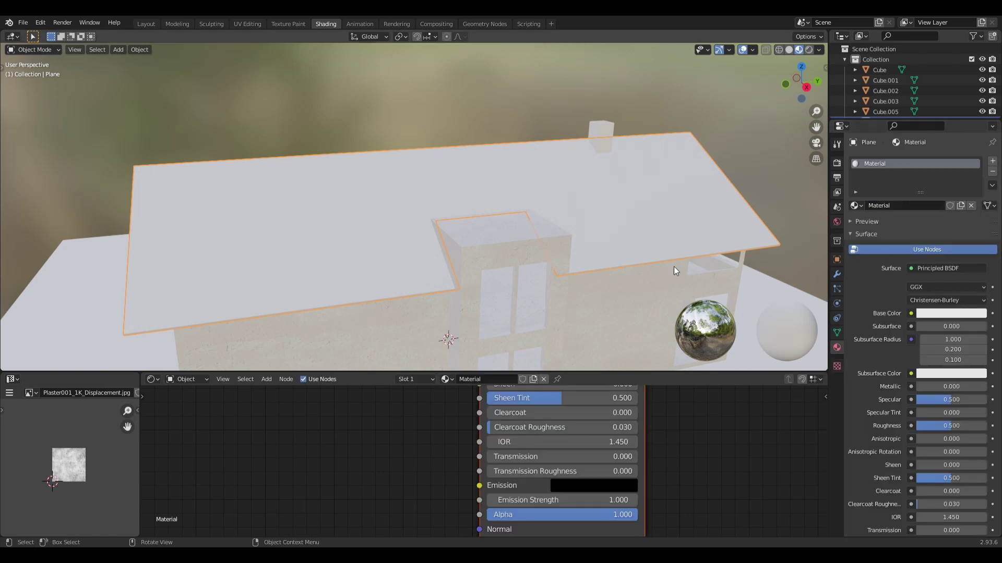
- Bring the roof's shader nodes into view and select its Principled BSDF node
scroll(696, 438, down, 1)
scroll(650, 453, down, 2)
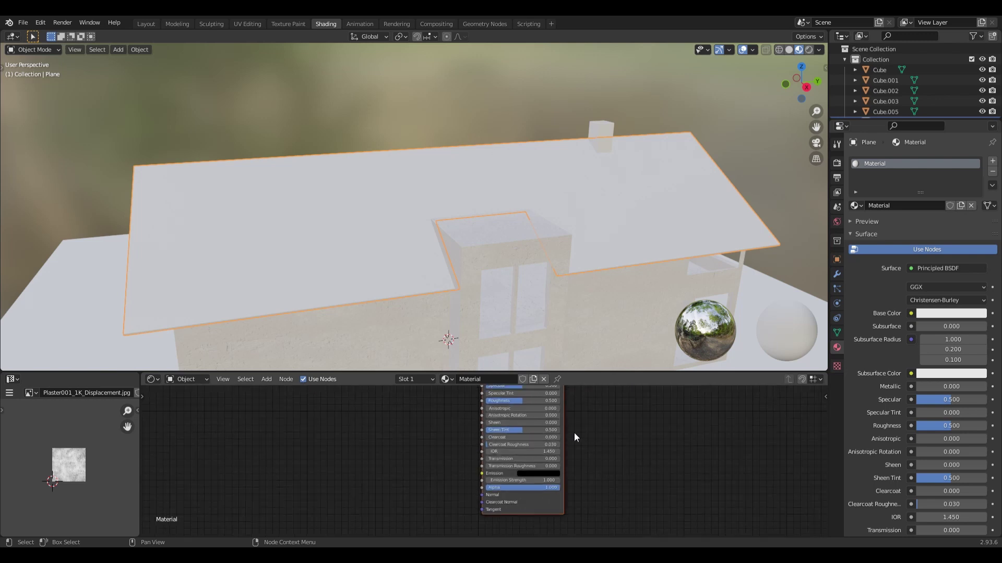
scroll(574, 433, down, 1)
middle_drag(566, 452, 570, 505)
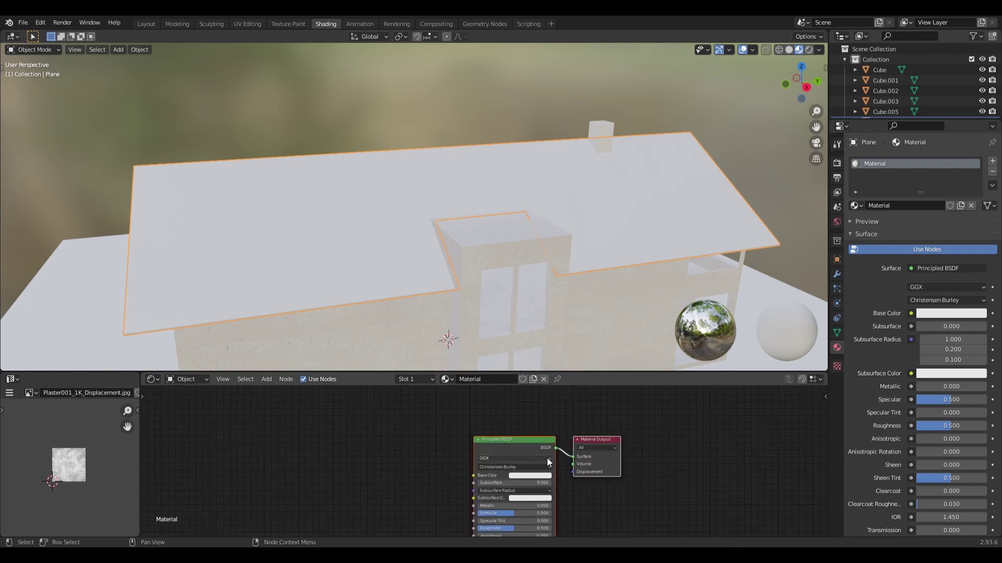
click(500, 447)
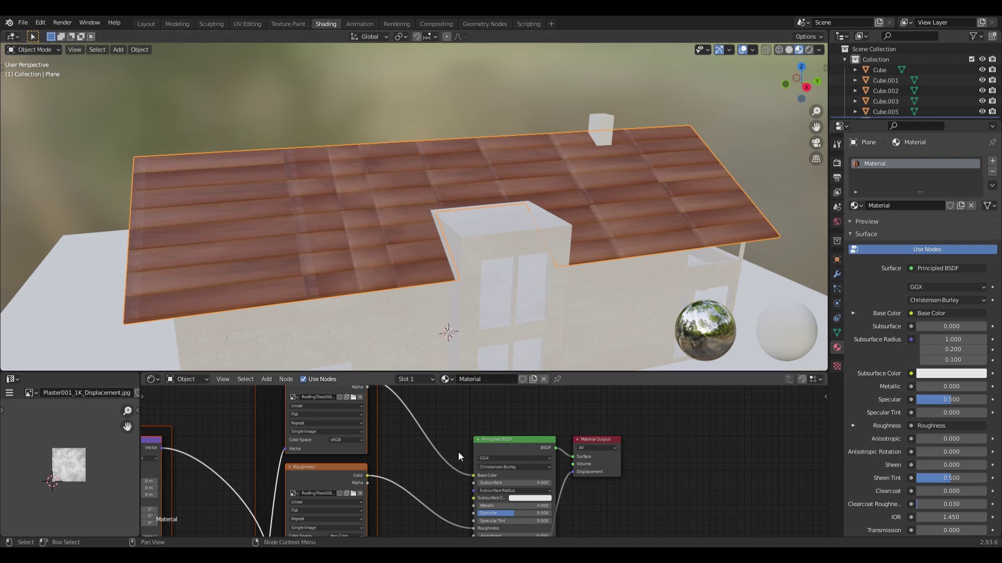
mouse_move(286, 238)
middle_down()
mouse_move(478, 218)
mouse_move(347, 186)
mouse_move(422, 198)
mouse_move(358, 205)
mouse_move(421, 217)
middle_up()
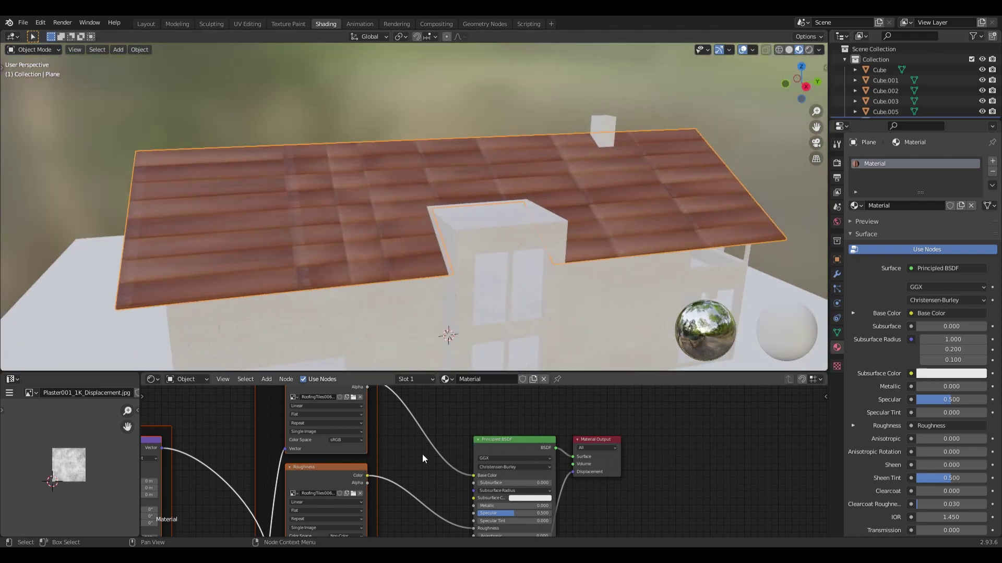
scroll(423, 458, down, 1)
scroll(436, 453, down, 2)
scroll(440, 470, down, 1)
scroll(427, 444, down, 1)
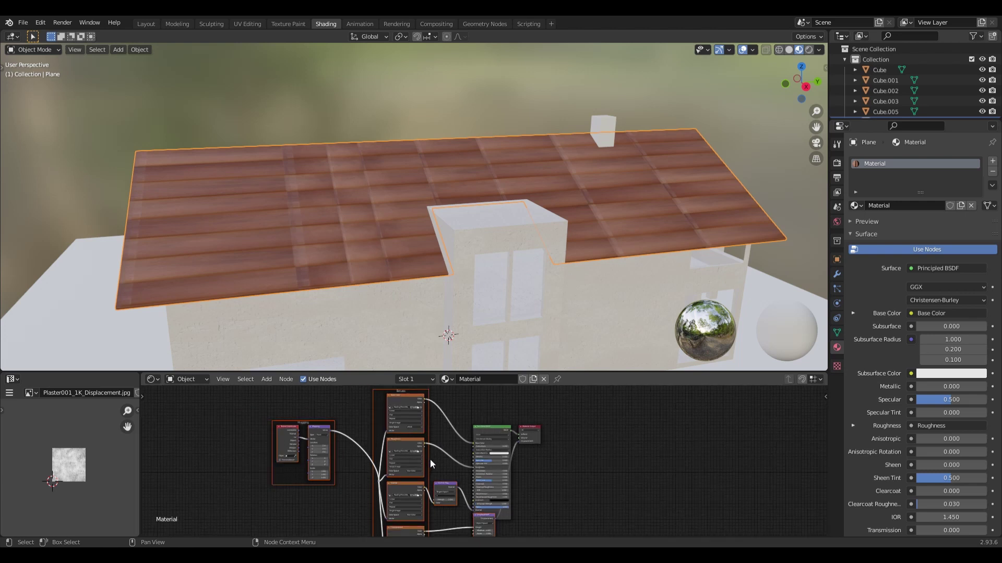
scroll(430, 459, up, 1)
scroll(442, 479, up, 1)
scroll(591, 235, up, 2)
mouse_move(591, 235)
middle_down()
mouse_move(503, 233)
mouse_move(479, 211)
mouse_move(296, 210)
mouse_move(326, 208)
mouse_move(440, 249)
mouse_move(449, 241)
mouse_move(323, 233)
mouse_move(405, 253)
mouse_move(455, 225)
middle_up()
scroll(399, 253, down, 3)
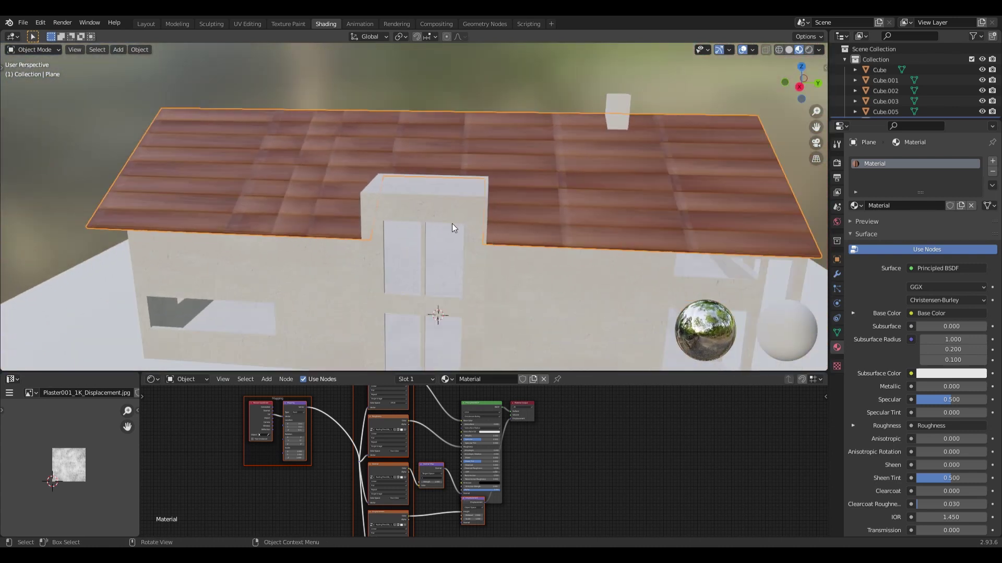
- Select all roof faces in Edit Mode and unwrap them with Smart UV Project
key(Tab)
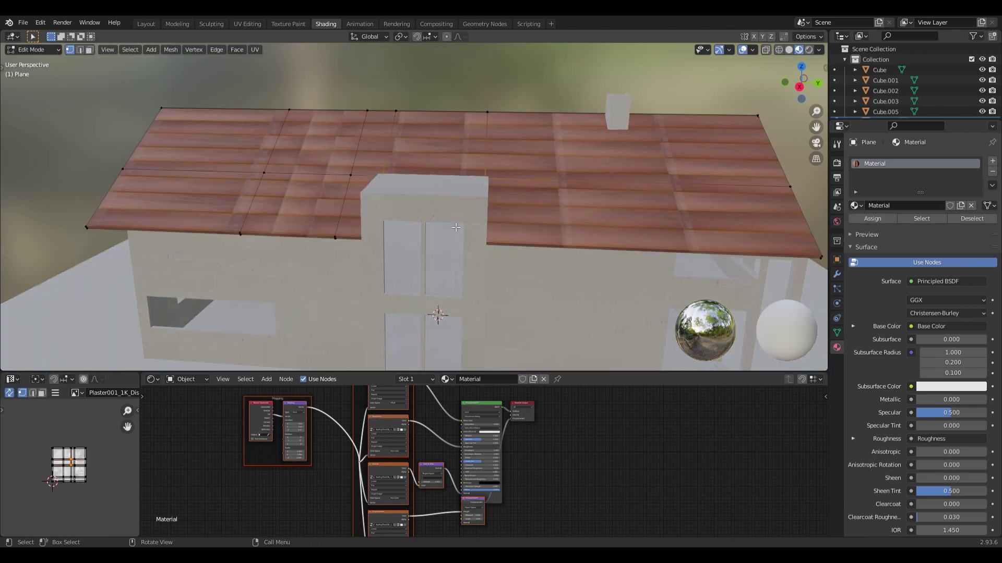
key(a)
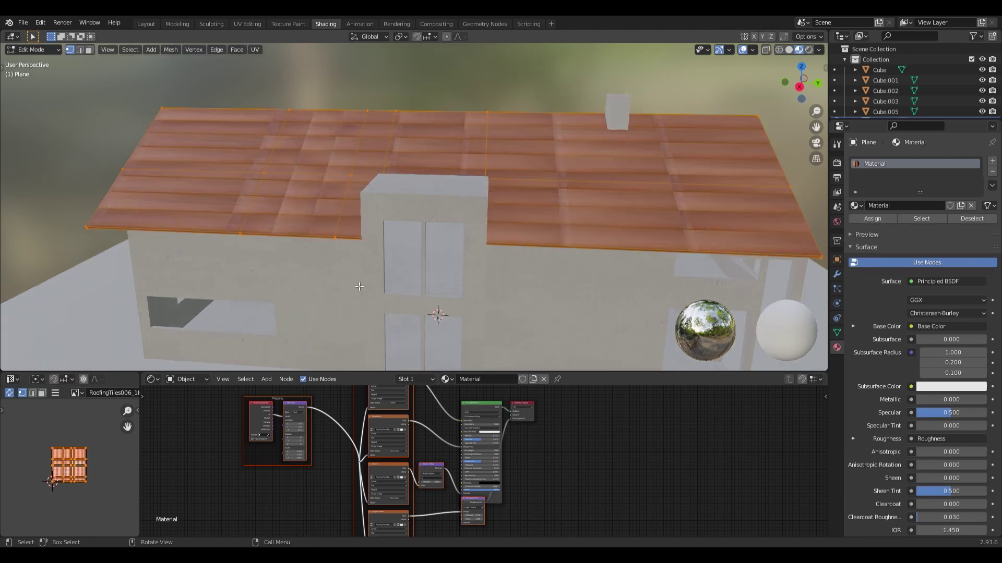
key(u)
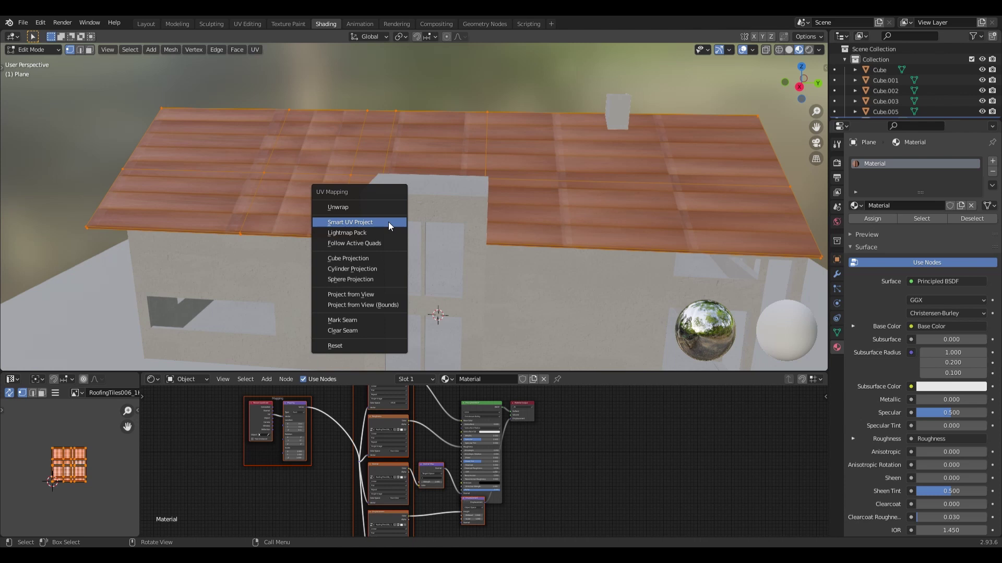
click(388, 221)
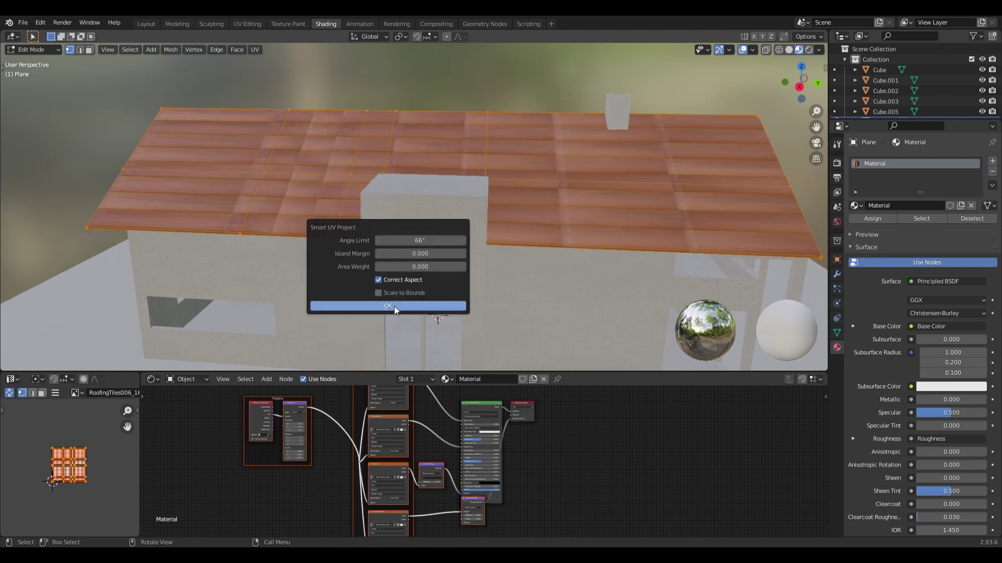
click(394, 306)
mouse_move(423, 230)
middle_down()
mouse_move(331, 222)
mouse_move(369, 241)
mouse_move(303, 233)
mouse_move(510, 237)
mouse_move(376, 248)
mouse_move(459, 270)
mouse_move(258, 367)
middle_up()
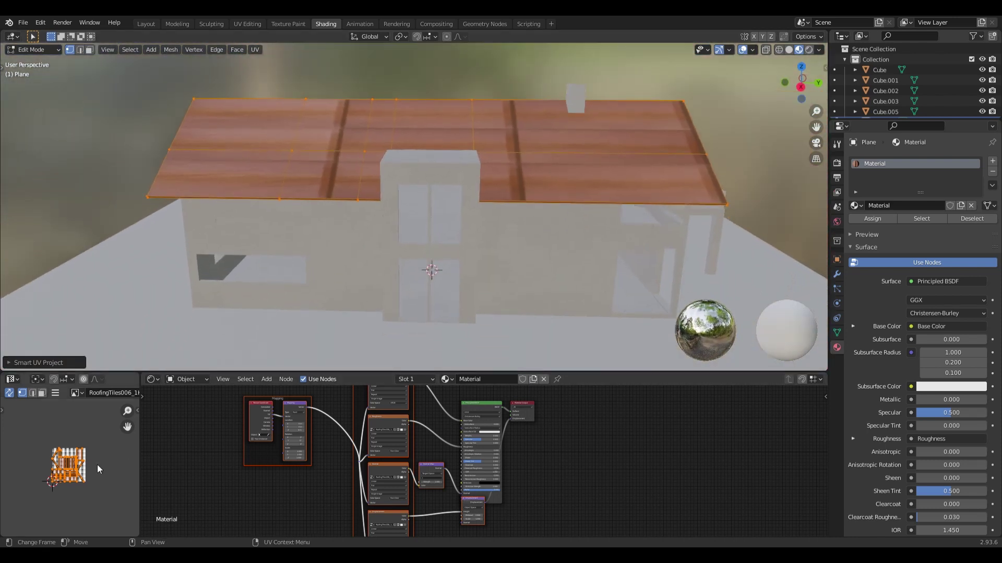
- Scale up the roof UVs and check the resulting tile size on the roof
scroll(97, 465, down, 2)
key(s)
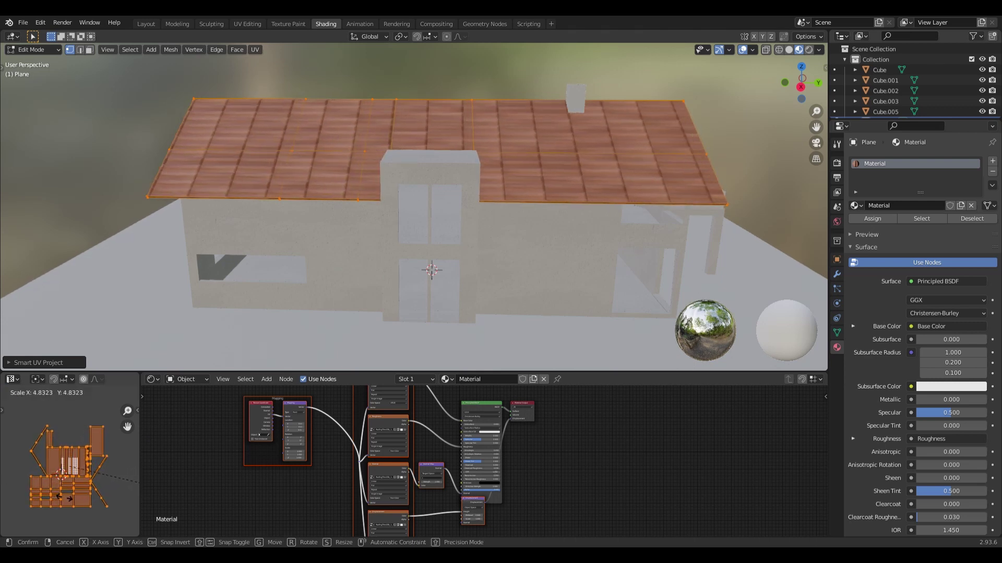
click(65, 498)
key(Tab)
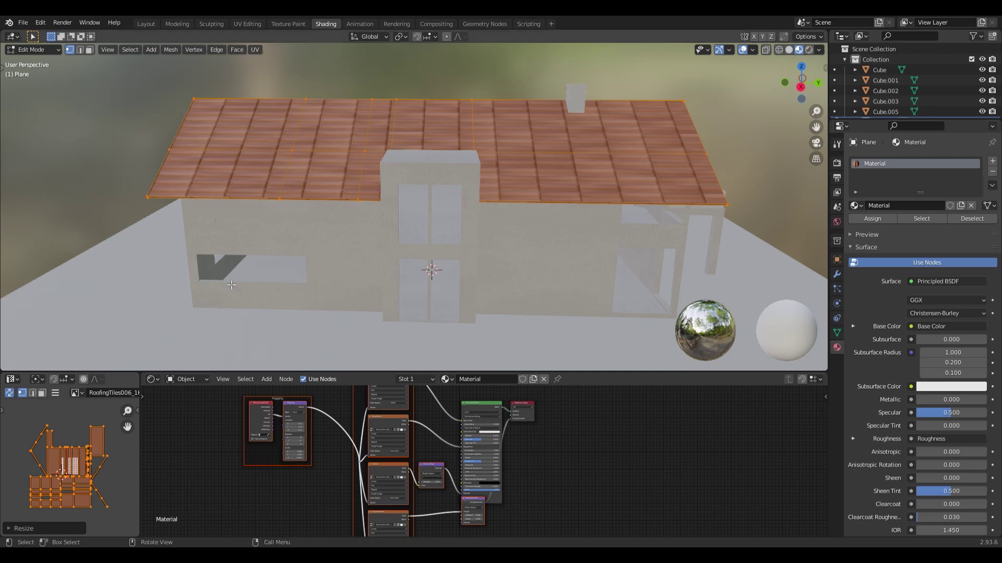
scroll(168, 224, up, 3)
mouse_move(167, 223)
middle_down()
mouse_move(290, 279)
mouse_move(377, 271)
mouse_move(322, 269)
middle_up()
scroll(287, 273, down, 2)
scroll(288, 270, down, 4)
key(Tab)
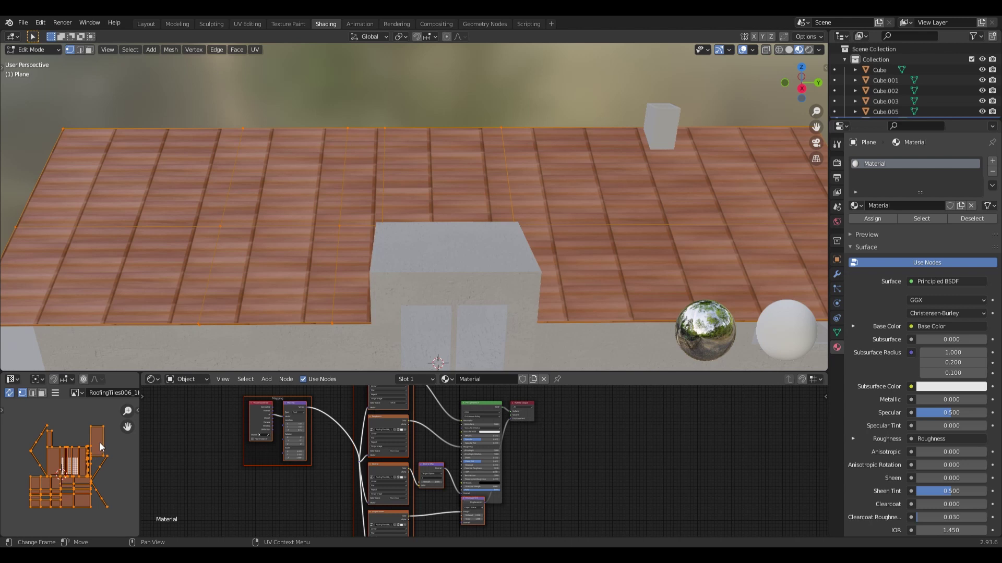
- Rotate the roof UVs 90°, stretch them along X, then slightly reduce their overall size
text(r90)
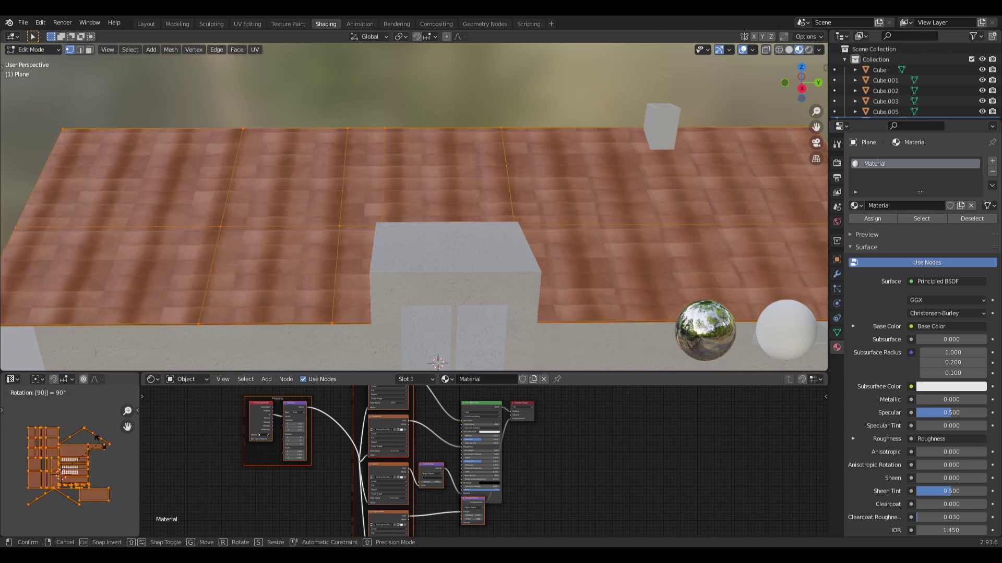
key(Return)
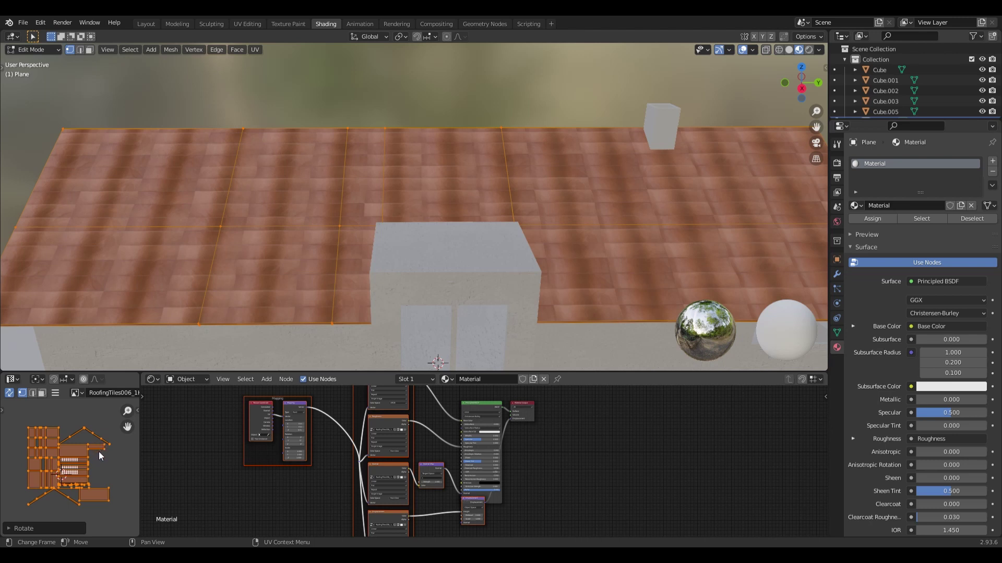
key(s)
key(x)
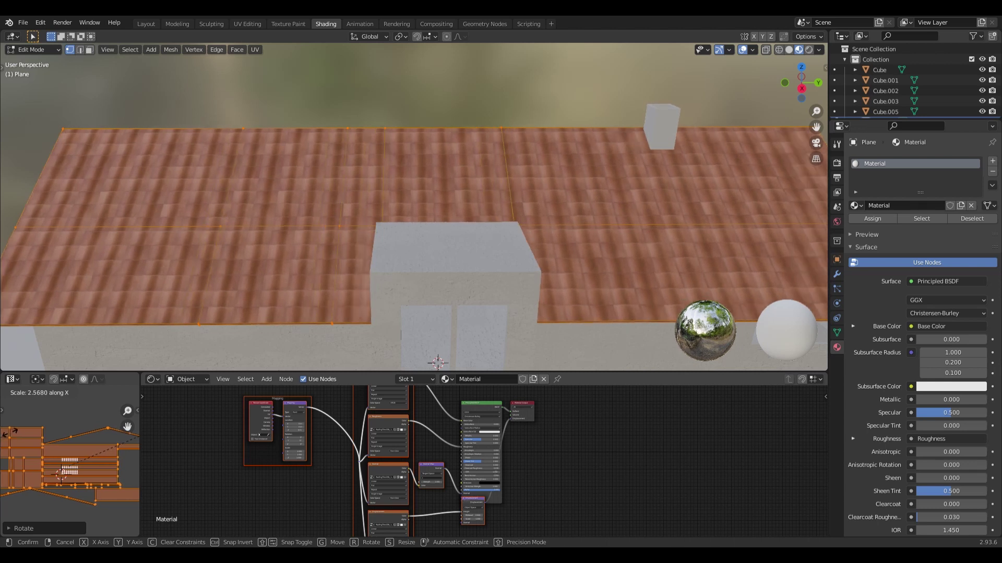
key(Return)
mouse_move(433, 307)
middle_down()
mouse_move(360, 234)
mouse_move(101, 464)
middle_up()
key(s)
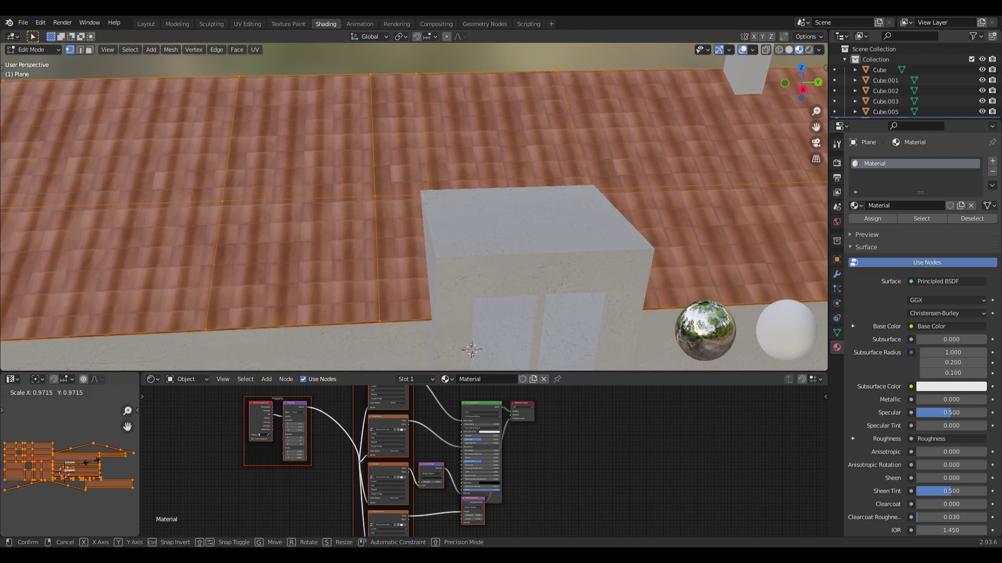
key(Return)
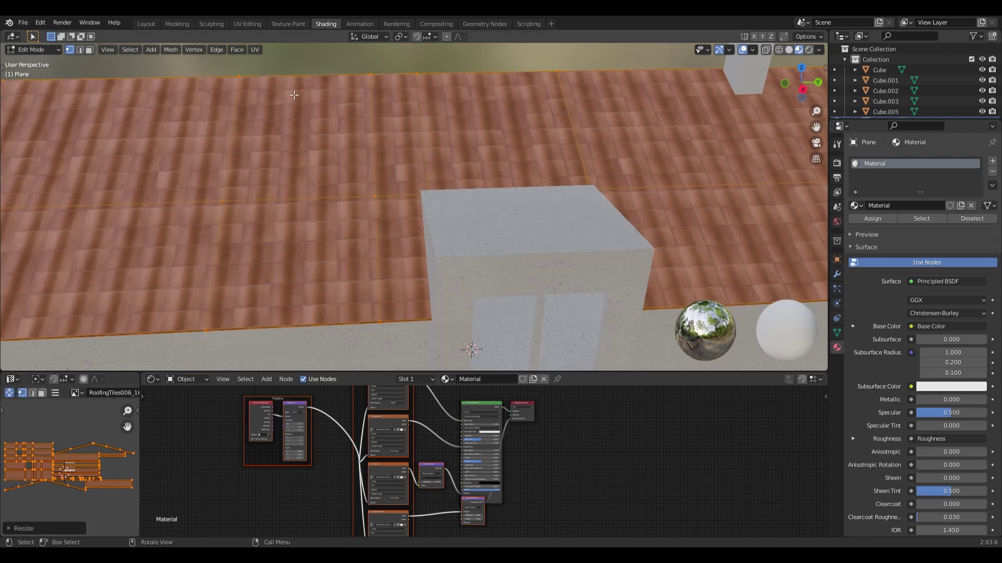
middle_drag(329, 78, 451, 205)
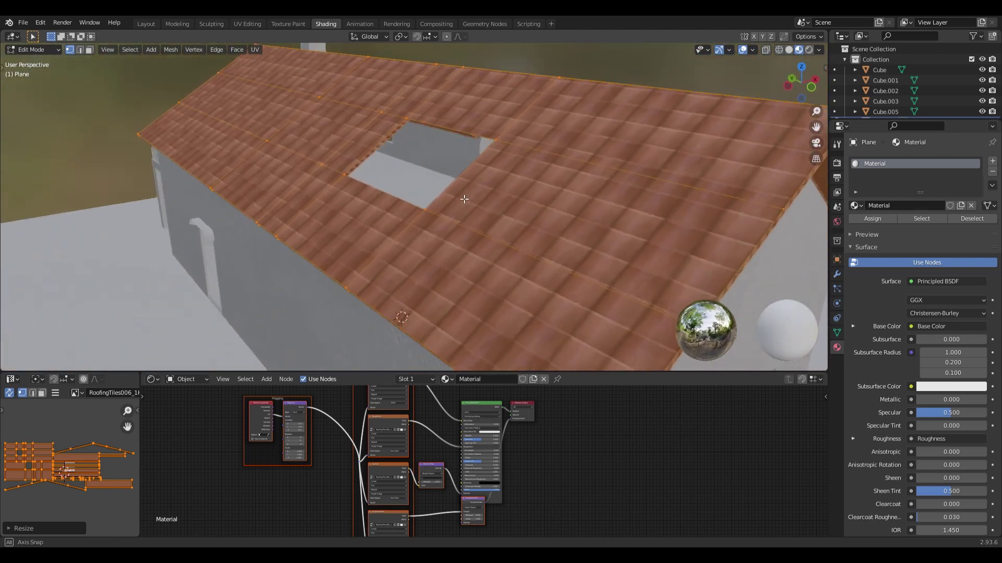
mouse_move(451, 206)
middle_down()
mouse_move(491, 212)
mouse_move(488, 231)
middle_up()
scroll(449, 204, up, 3)
key(Tab)
scroll(488, 231, up, 2)
scroll(427, 459, up, 4)
scroll(412, 490, up, 2)
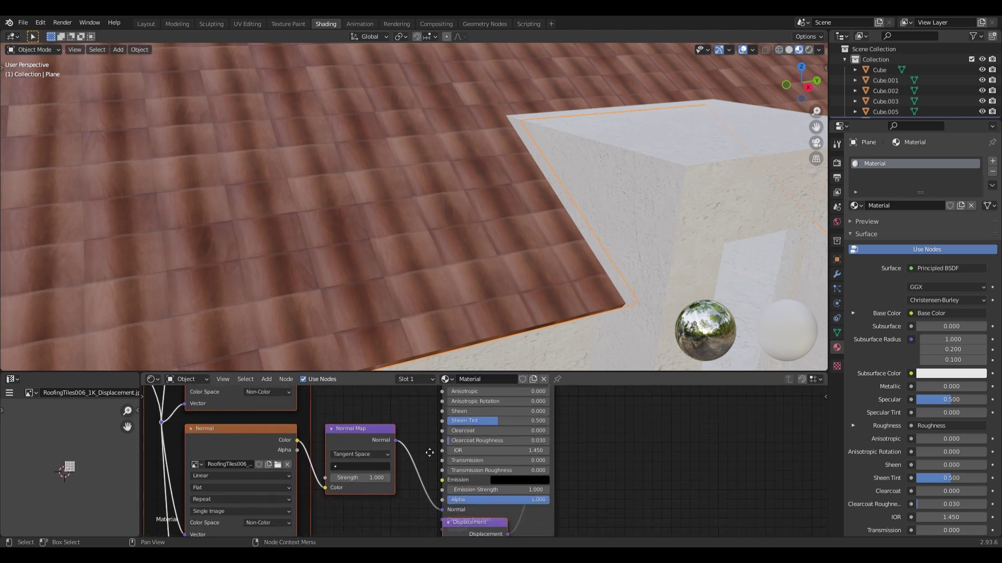
scroll(378, 464, up, 2)
scroll(378, 465, up, 2)
scroll(378, 464, up, 2)
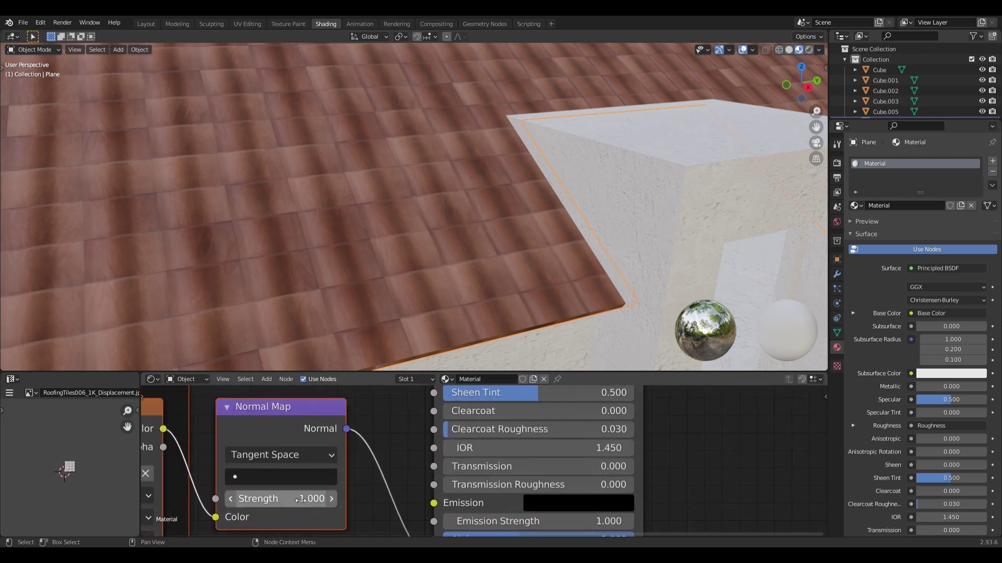
drag(311, 502, 365, 502)
scroll(412, 178, down, 5)
mouse_move(412, 180)
middle_down()
mouse_move(489, 189)
mouse_move(459, 198)
middle_up()
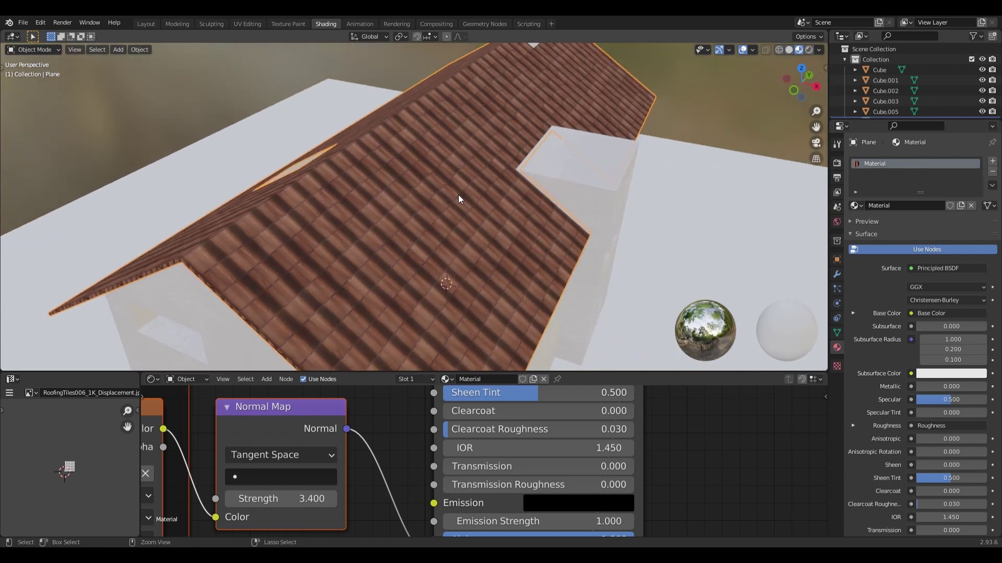
key(ctrl+z)
mouse_move(311, 498)
mouse_down()
mouse_move(355, 499)
mouse_move(311, 498)
mouse_up()
mouse_move(573, 224)
middle_down()
mouse_move(597, 227)
mouse_move(552, 212)
mouse_move(605, 235)
mouse_move(515, 217)
mouse_move(527, 206)
mouse_move(592, 204)
mouse_move(414, 160)
mouse_move(333, 162)
mouse_move(380, 206)
mouse_move(396, 210)
mouse_move(381, 191)
mouse_move(398, 216)
mouse_move(405, 208)
mouse_move(358, 233)
middle_up()
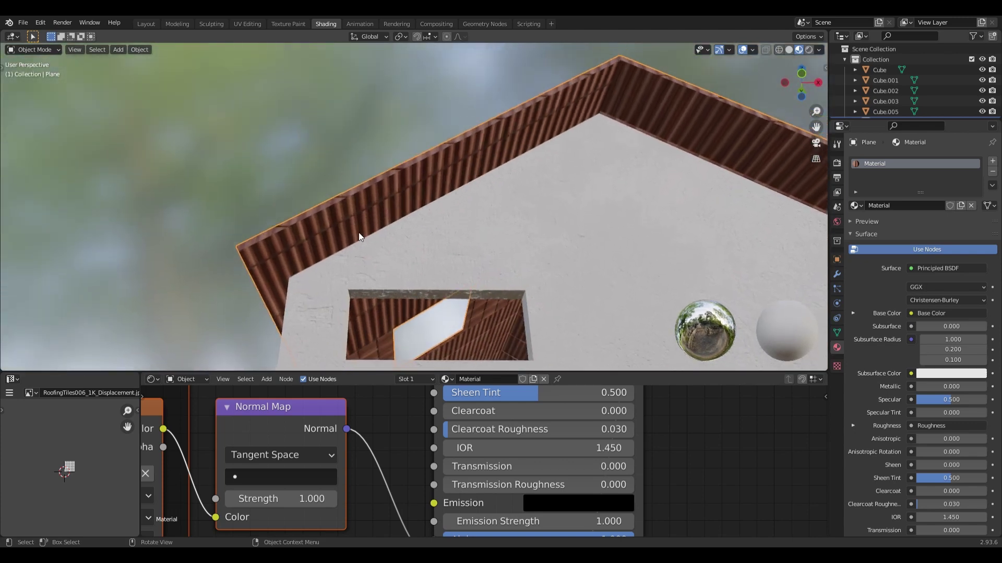
middle_drag(436, 165, 448, 234)
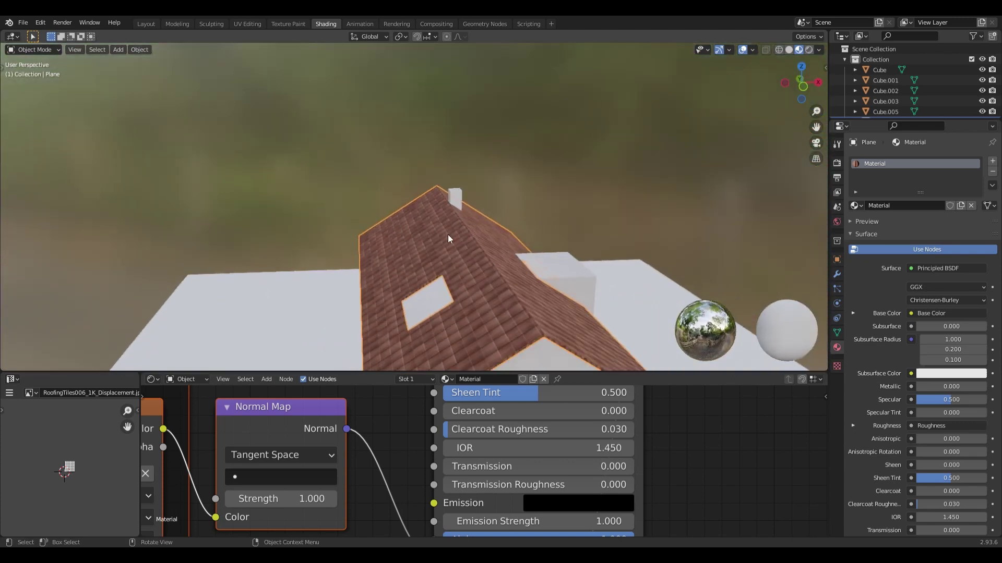
mouse_move(482, 283)
middle_down()
mouse_move(465, 203)
mouse_move(495, 240)
mouse_move(477, 277)
mouse_move(479, 212)
mouse_move(471, 221)
middle_up()
mouse_move(524, 202)
middle_down()
mouse_move(456, 205)
mouse_move(477, 234)
mouse_move(364, 258)
mouse_move(409, 220)
middle_up()
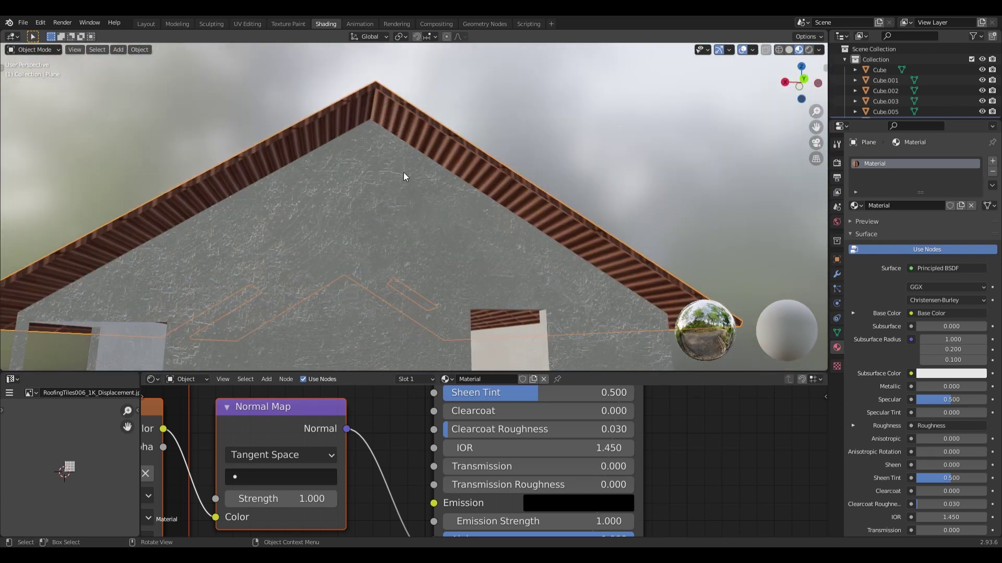
scroll(403, 172, up, 3)
scroll(434, 186, down, 3)
middle_drag(434, 186, 451, 191)
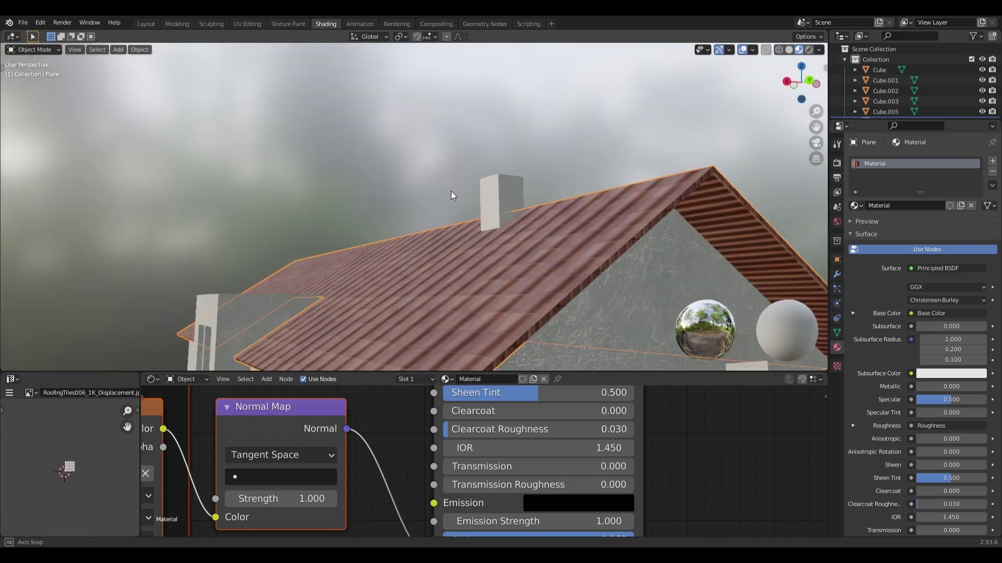
mouse_move(347, 188)
middle_down()
mouse_move(522, 201)
mouse_move(525, 178)
middle_up()
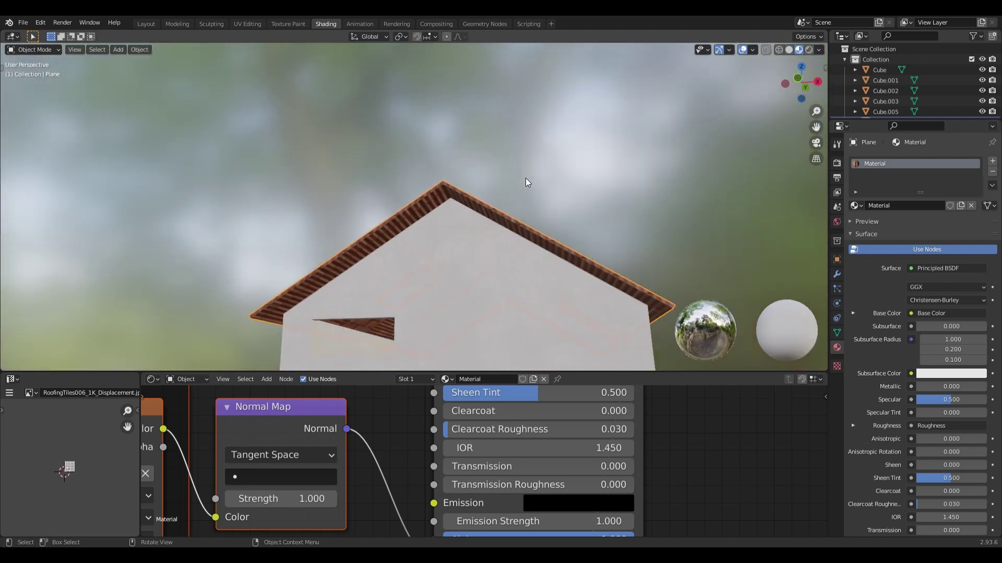
scroll(392, 246, up, 3)
scroll(446, 220, down, 3)
mouse_move(447, 220)
middle_down()
mouse_move(450, 246)
mouse_move(431, 262)
mouse_move(472, 205)
mouse_move(464, 206)
middle_up()
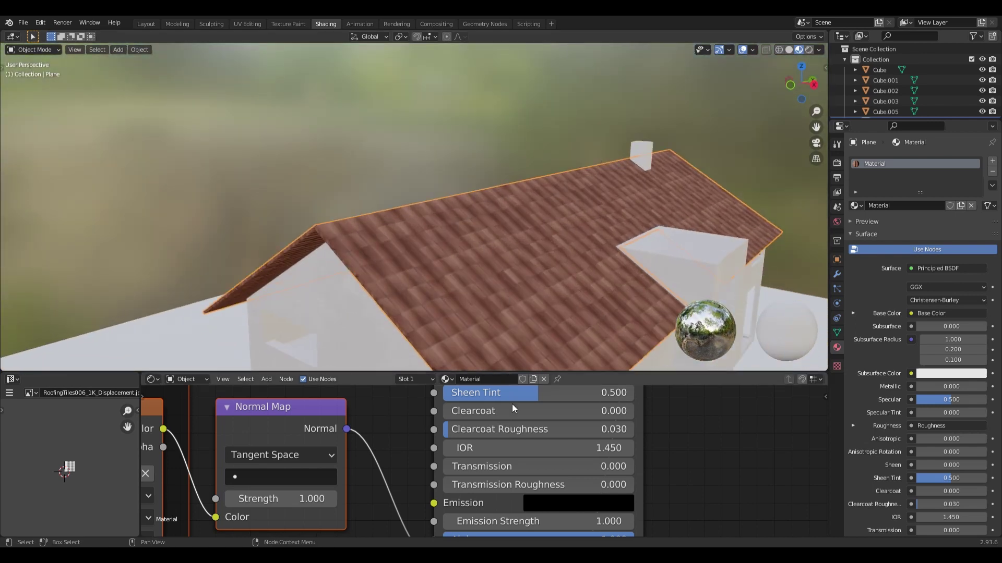
scroll(519, 437, down, 2)
scroll(518, 438, down, 1)
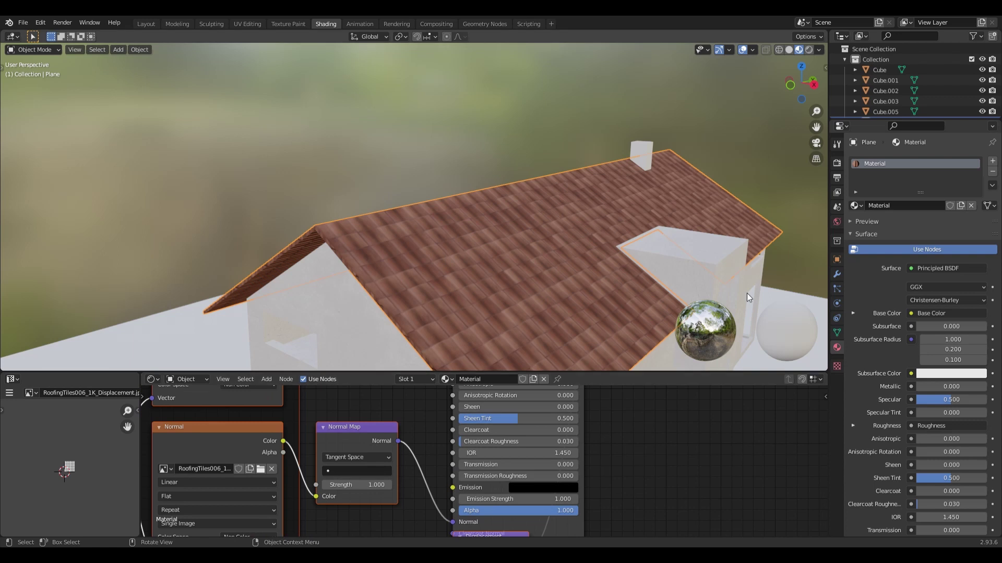
- Add a second roof material slot with a new material and rename the first to dachziegel
click(993, 162)
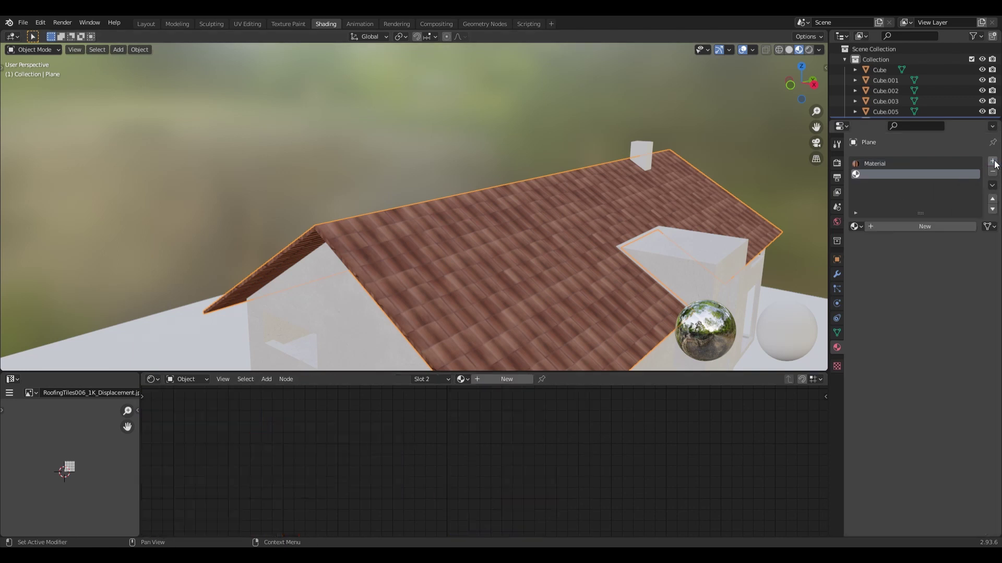
click(924, 227)
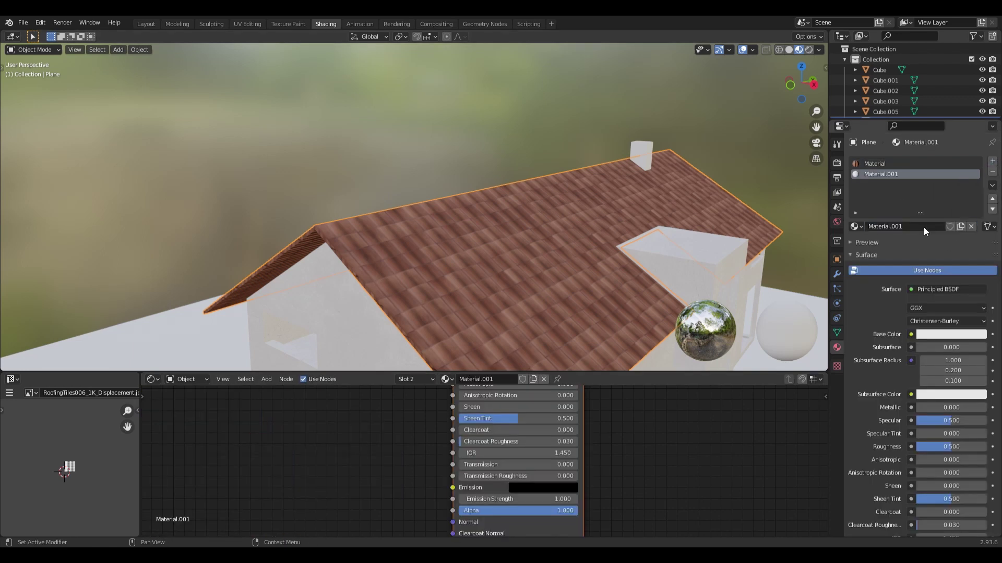
mouse_move(644, 293)
middle_down()
mouse_move(677, 280)
mouse_move(650, 274)
middle_up()
click(872, 163)
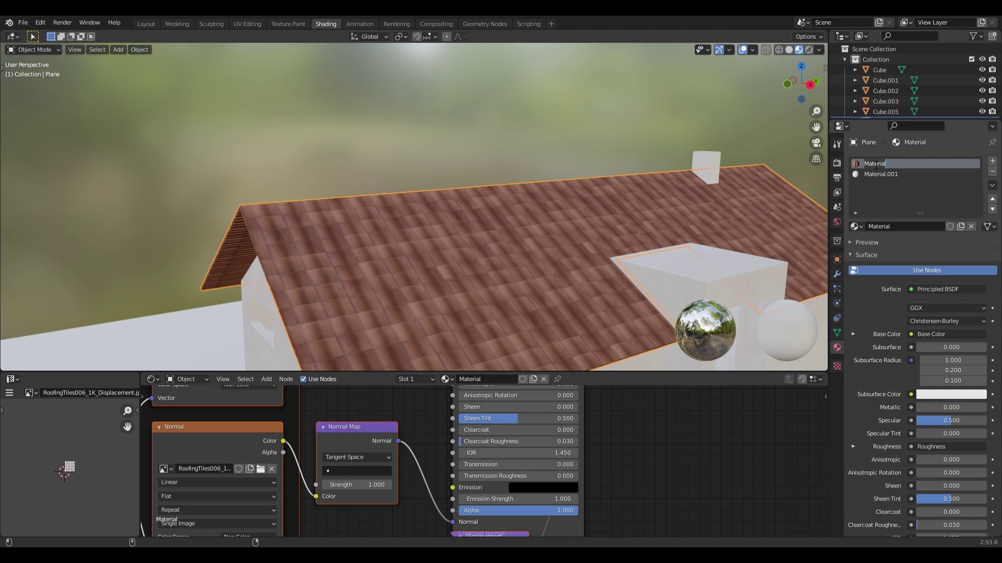
text(dachziegel)
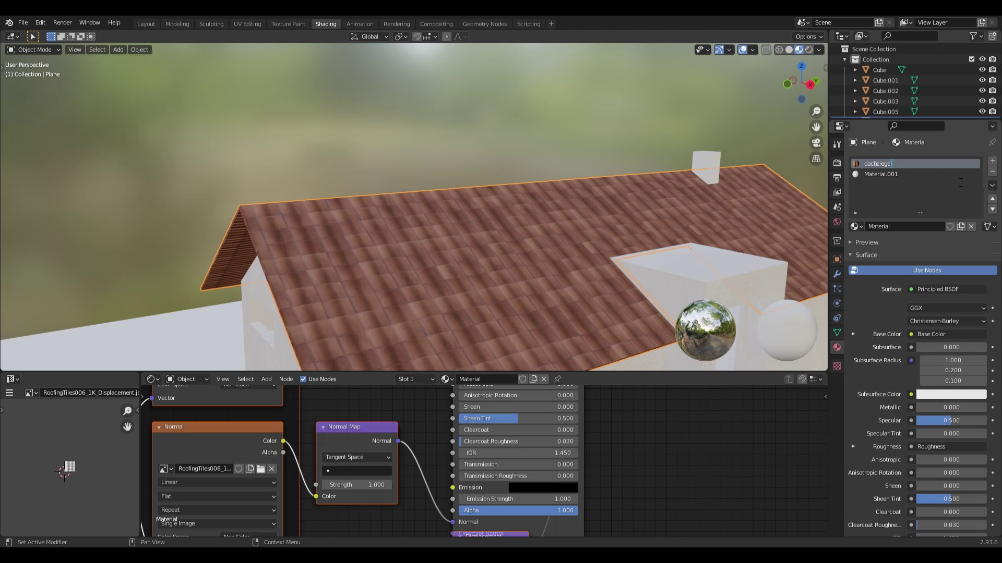
key(Return)
- Rename the Material.001 slot's material to holz
double_click(890, 175)
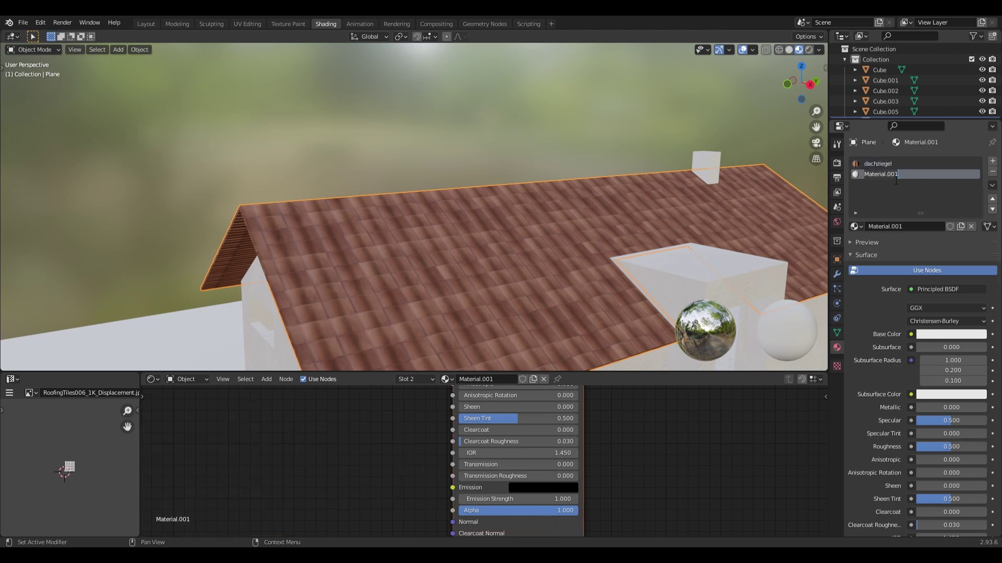
text(holz)
key(Return)
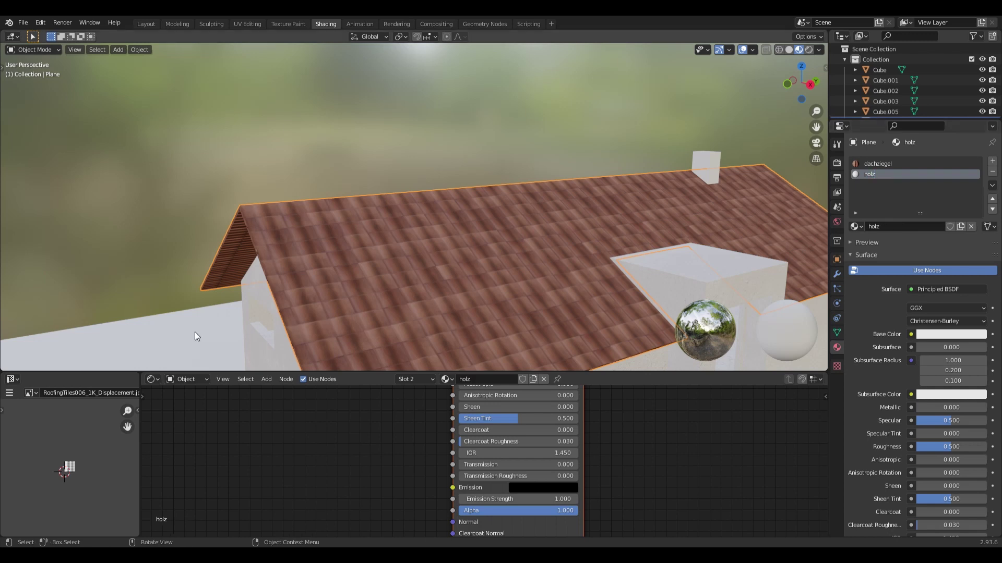
mouse_move(195, 331)
middle_down()
mouse_move(248, 184)
mouse_move(370, 242)
mouse_move(383, 218)
middle_up()
scroll(383, 218, up, 2)
scroll(376, 217, up, 2)
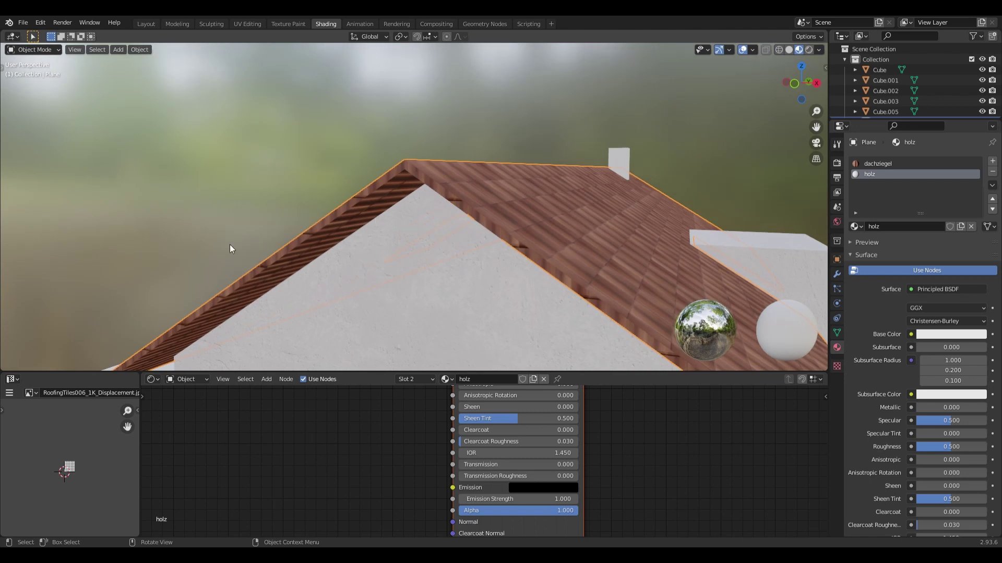
- Select the holz Principled BSDF node and add image-texture nodes for colour and roughness
mouse_move(368, 230)
middle_down()
mouse_move(433, 202)
mouse_move(359, 176)
mouse_move(317, 134)
mouse_move(385, 169)
middle_up()
scroll(495, 477, down, 1)
scroll(501, 480, down, 2)
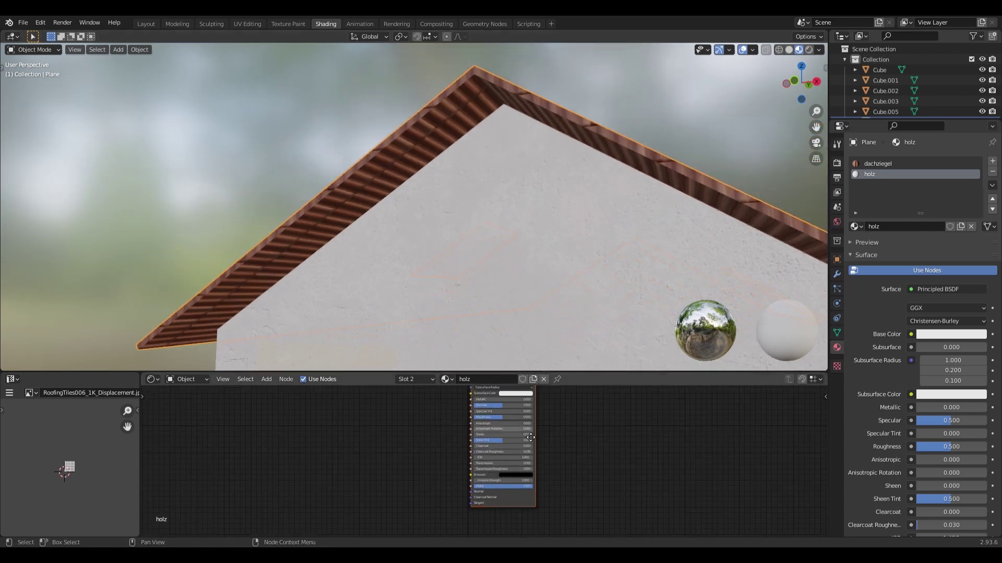
scroll(527, 487, down, 1)
scroll(513, 475, up, 2)
click(505, 443)
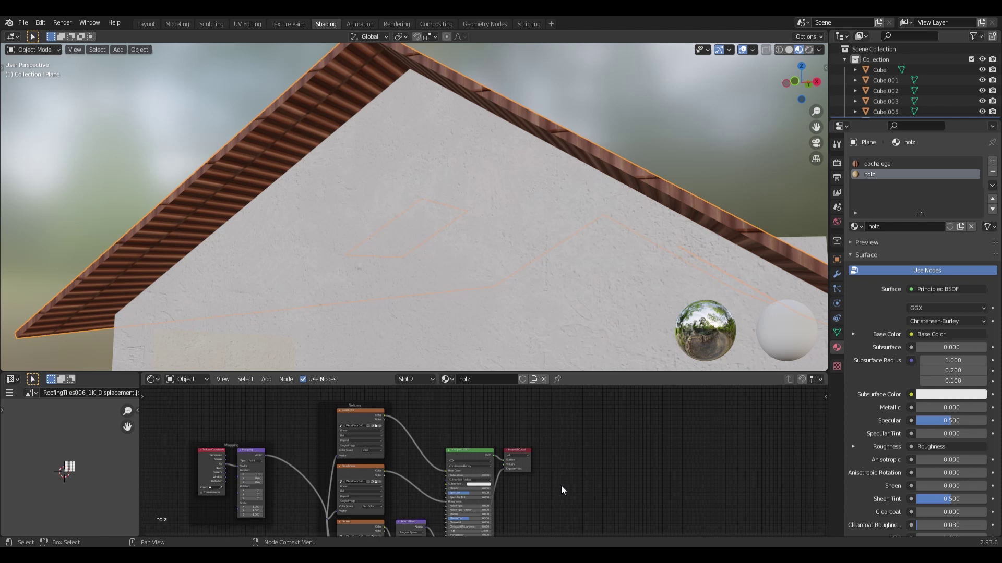
scroll(407, 214, down, 3)
scroll(453, 252, down, 2)
- Put the roof into Edit Mode with the dachziegel slot active, in the solid-shaded Layout view
mouse_move(521, 221)
middle_down()
mouse_move(511, 265)
mouse_move(537, 218)
mouse_move(487, 258)
mouse_move(453, 250)
middle_up()
mouse_move(466, 228)
middle_down()
mouse_move(443, 198)
mouse_move(437, 215)
mouse_move(493, 219)
mouse_move(456, 228)
mouse_move(484, 228)
mouse_move(445, 165)
mouse_move(450, 214)
mouse_move(438, 197)
mouse_move(456, 242)
mouse_move(434, 265)
mouse_move(402, 224)
middle_up()
key(Tab)
click(445, 195)
key(g)
right_click(396, 217)
key(g)
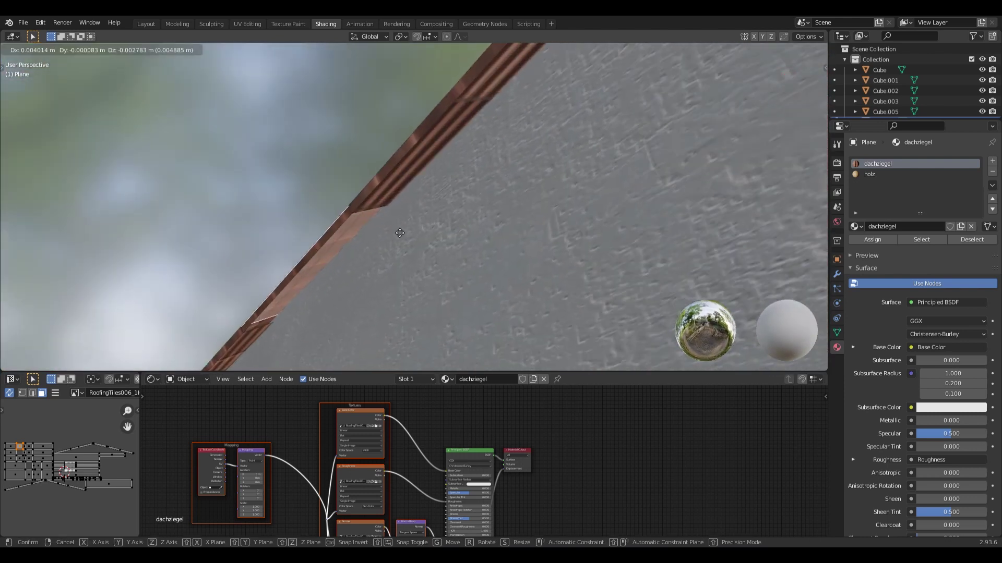
right_click(406, 237)
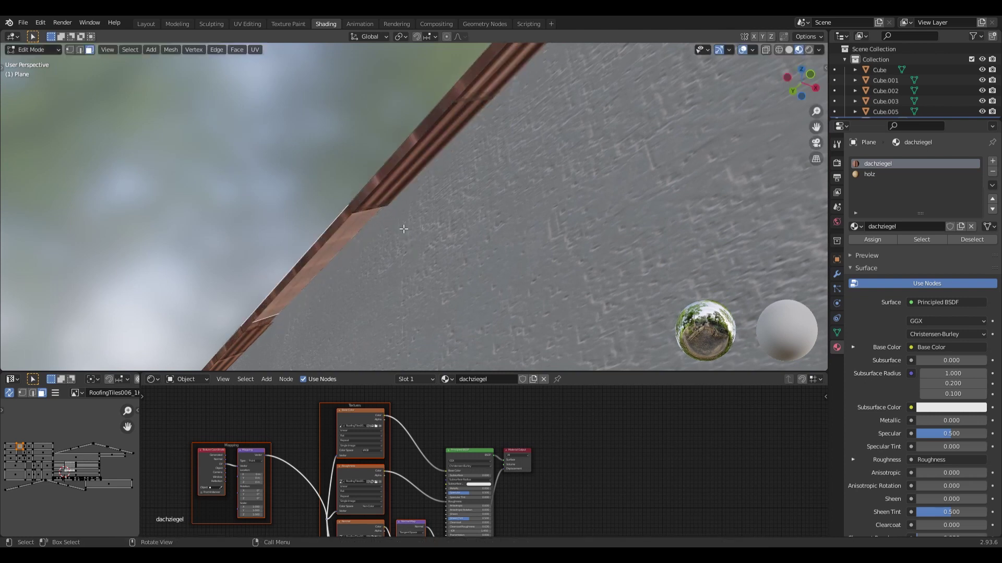
middle_drag(407, 237, 363, 194)
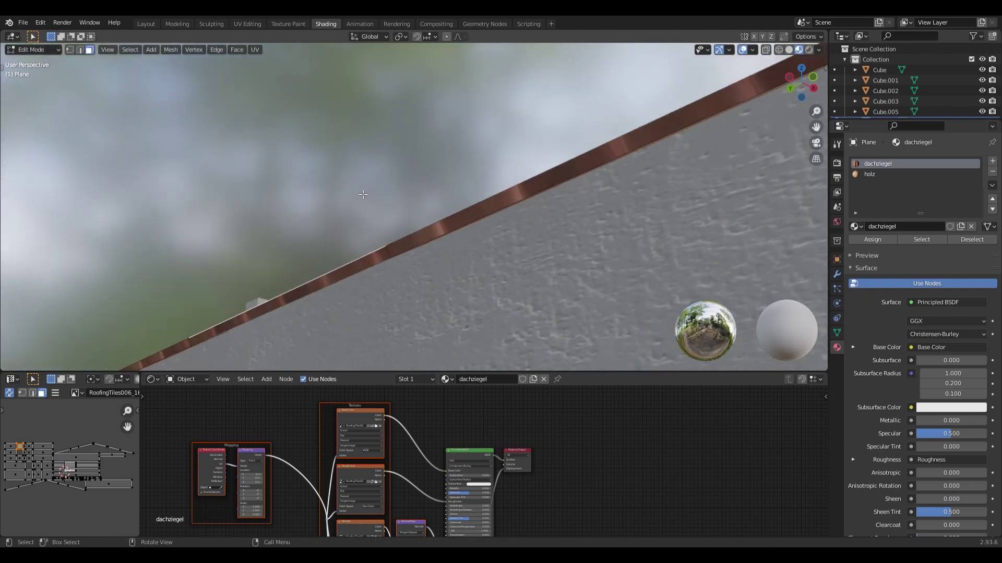
click(146, 23)
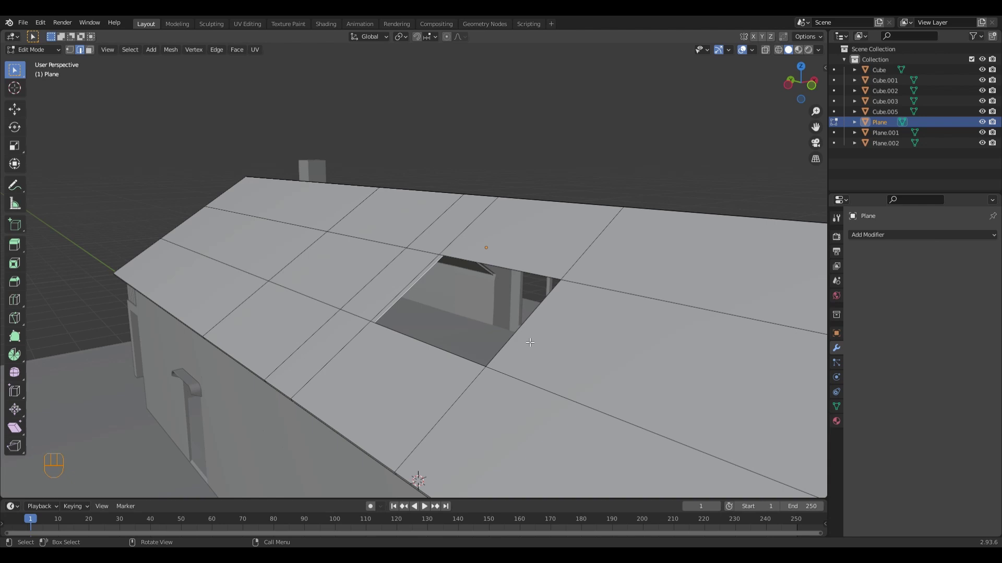
- Cut an edge loop near the roof opening and fill two new faces under its rim
scroll(530, 342, up, 1)
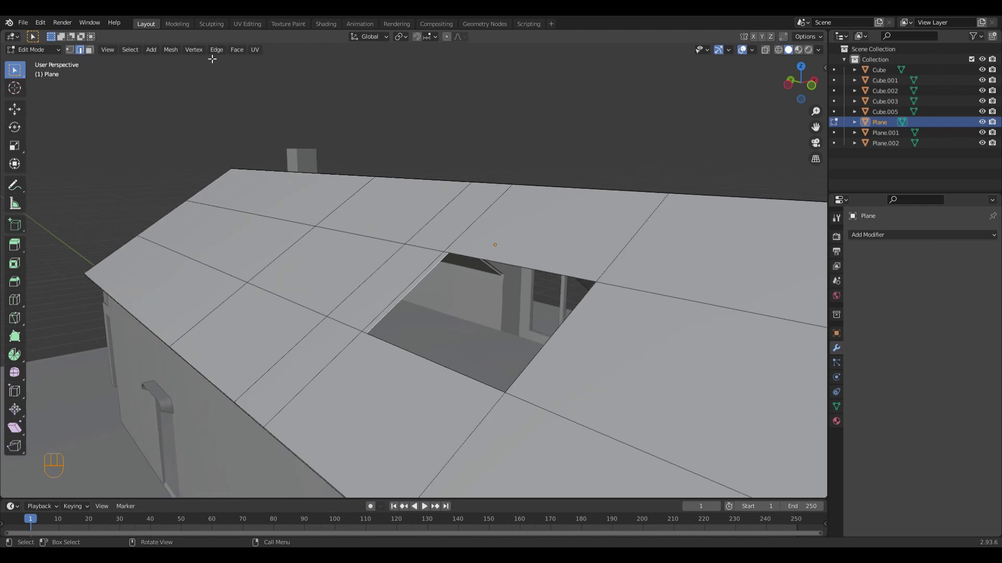
mouse_move(372, 339)
middle_down()
mouse_move(396, 336)
mouse_move(500, 381)
mouse_move(440, 369)
mouse_move(425, 282)
mouse_move(483, 242)
mouse_move(483, 256)
middle_up()
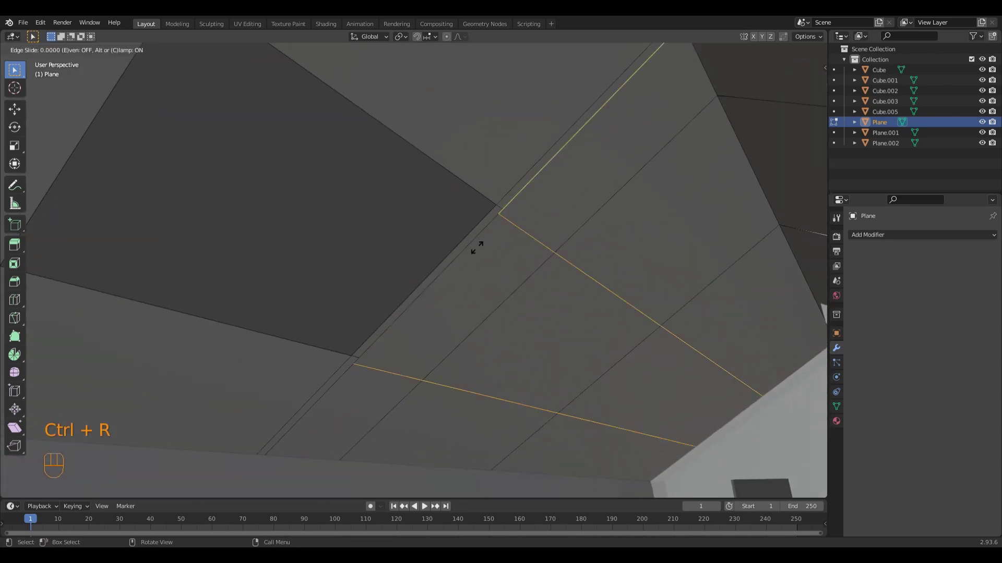
mouse_move(473, 248)
shift+middle_down()
mouse_move(373, 231)
mouse_move(464, 262)
mouse_move(310, 227)
shift+middle_up()
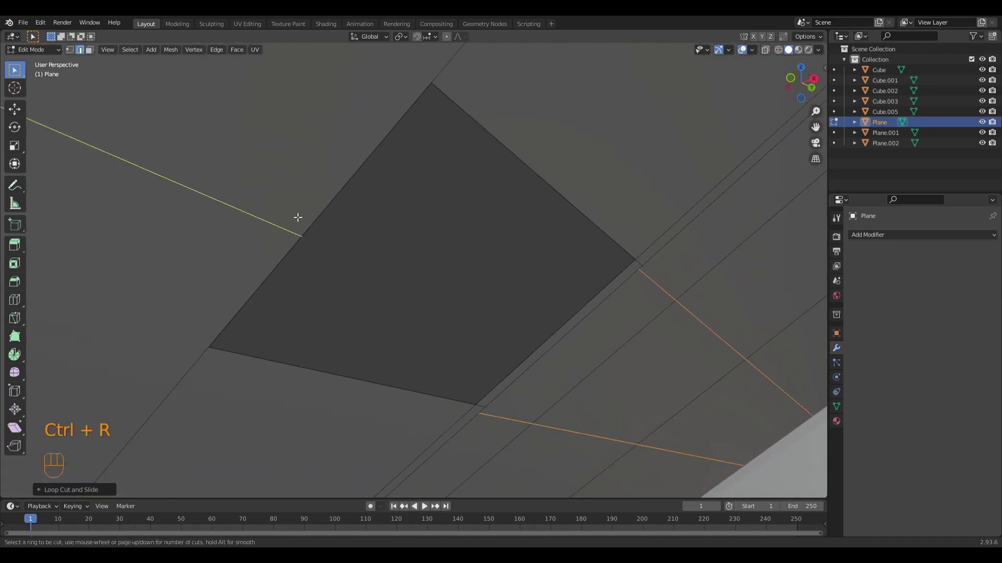
click(297, 217)
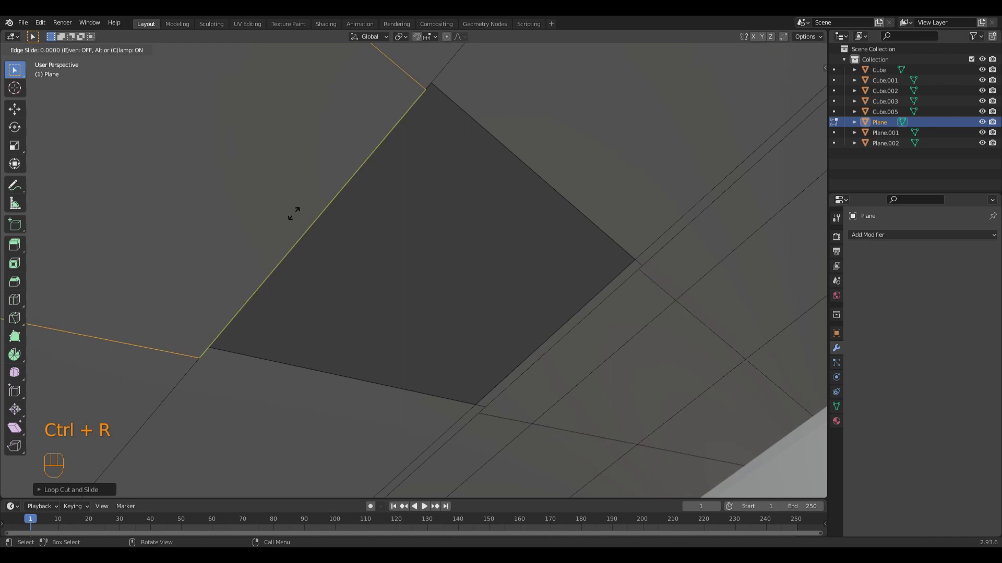
mouse_move(364, 178)
shift+middle_down()
mouse_move(320, 181)
mouse_move(514, 260)
mouse_move(540, 249)
mouse_move(400, 200)
shift+middle_up()
scroll(444, 300, up, 5)
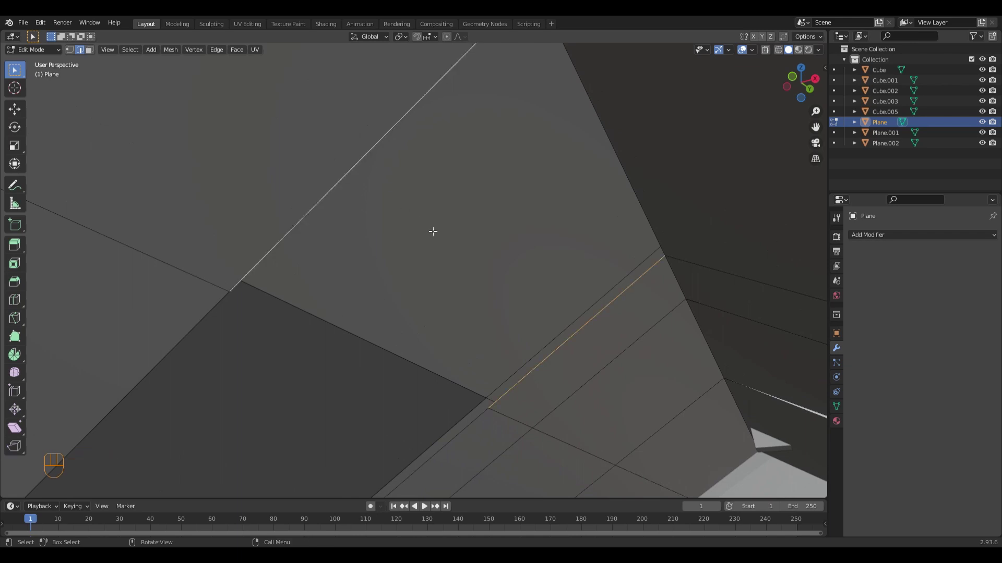
key(f)
mouse_move(418, 281)
shift+middle_down()
mouse_move(461, 219)
mouse_move(466, 396)
shift+middle_up()
click(454, 394)
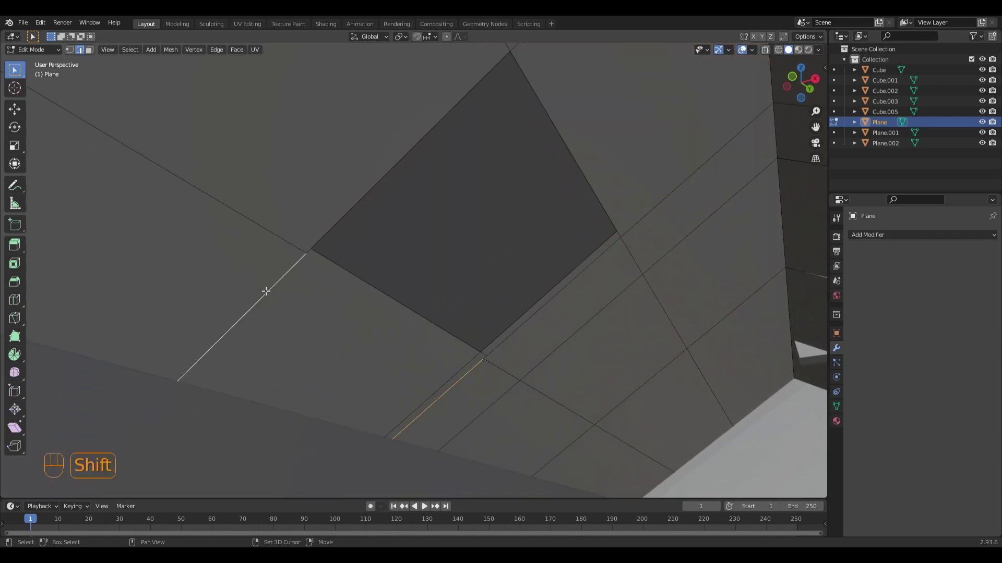
key(f)
- Move and slide the newly filled face into place, then return to the Shading view
mouse_move(358, 329)
middle_down()
mouse_move(322, 303)
mouse_move(399, 303)
mouse_move(417, 397)
mouse_move(428, 401)
mouse_move(438, 365)
mouse_move(442, 372)
middle_up()
click(434, 369)
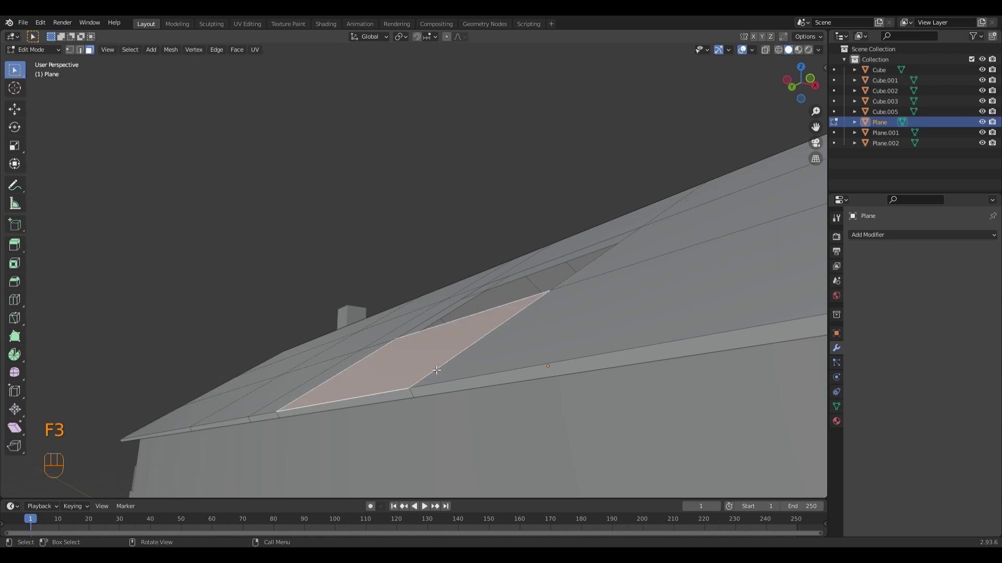
key(g)
click(379, 337)
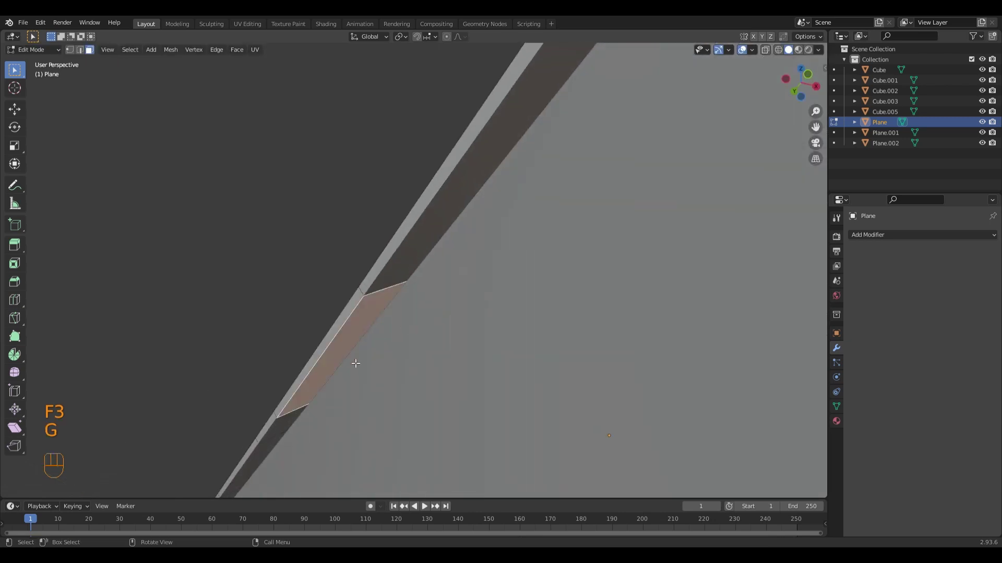
key(g)
click(349, 285)
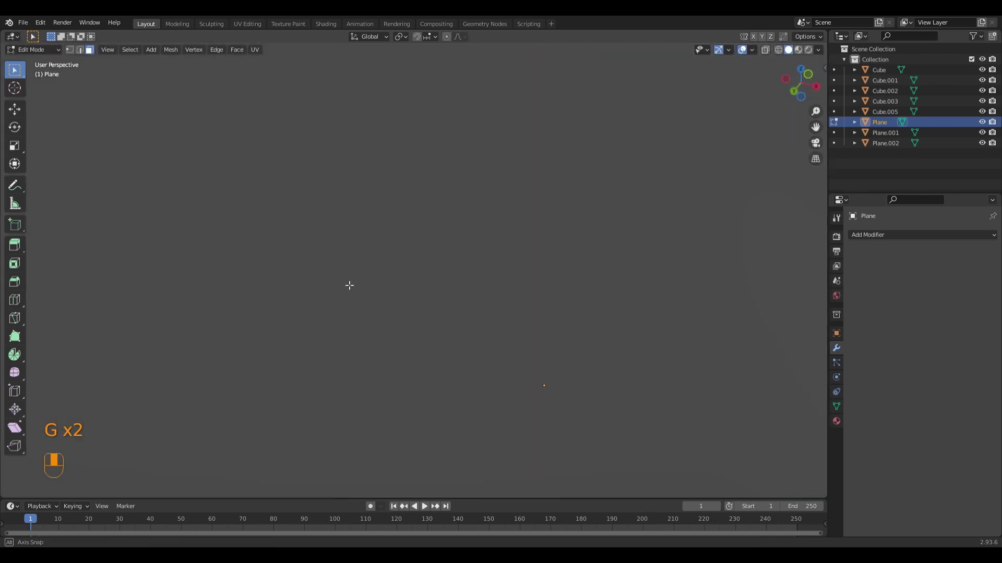
middle_drag(350, 285, 308, 184)
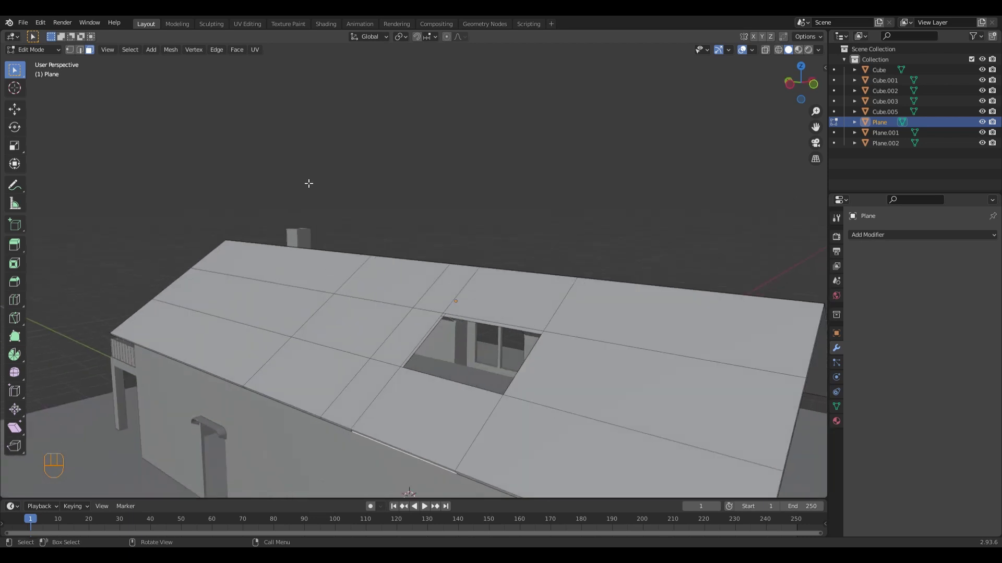
click(327, 24)
- Select the roof underside faces from the gable edge up to its peak and check them around the opening
mouse_move(379, 102)
middle_down()
mouse_move(379, 202)
mouse_move(291, 290)
middle_up()
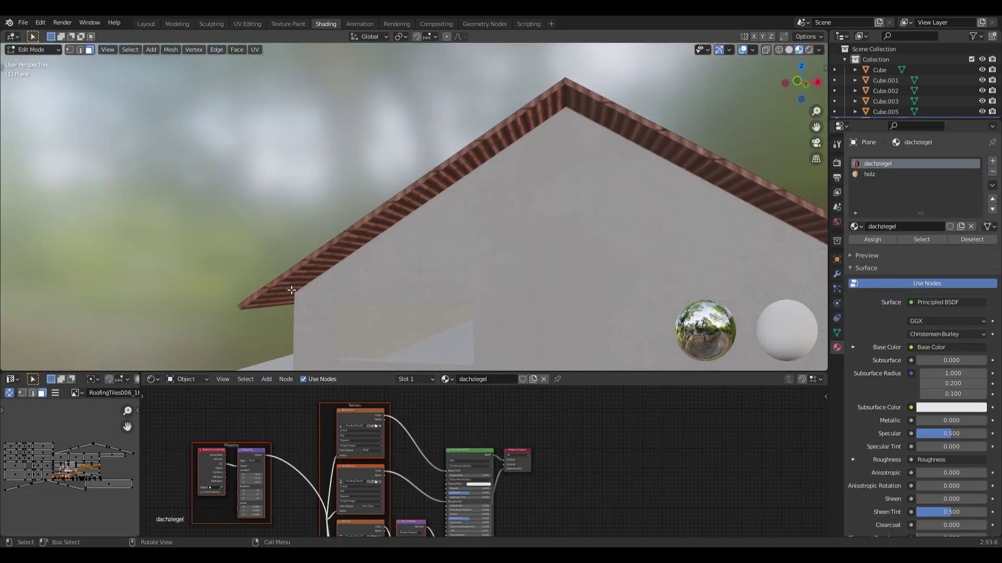
middle_drag(389, 290, 327, 202)
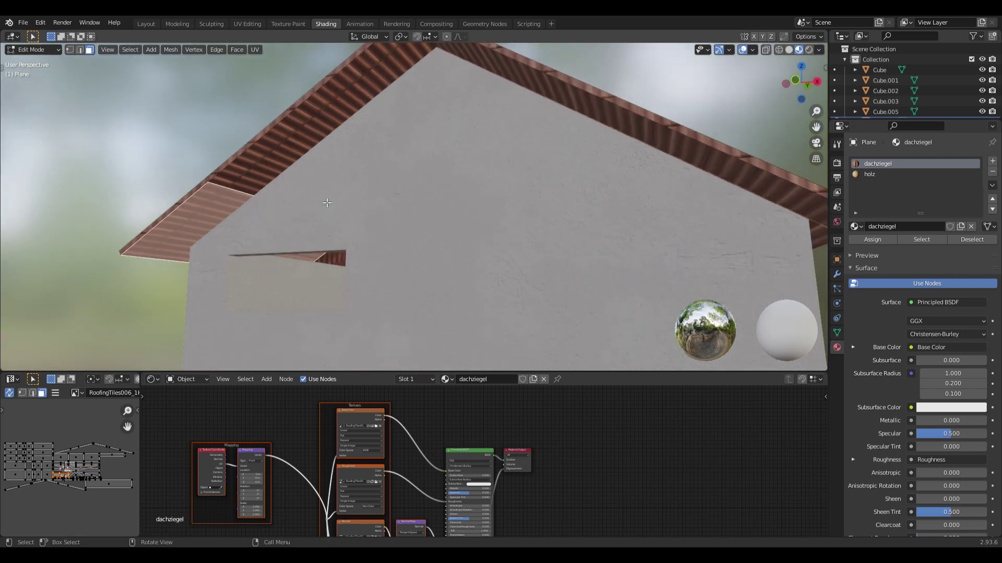
shift+click(283, 163)
shift+click(431, 76)
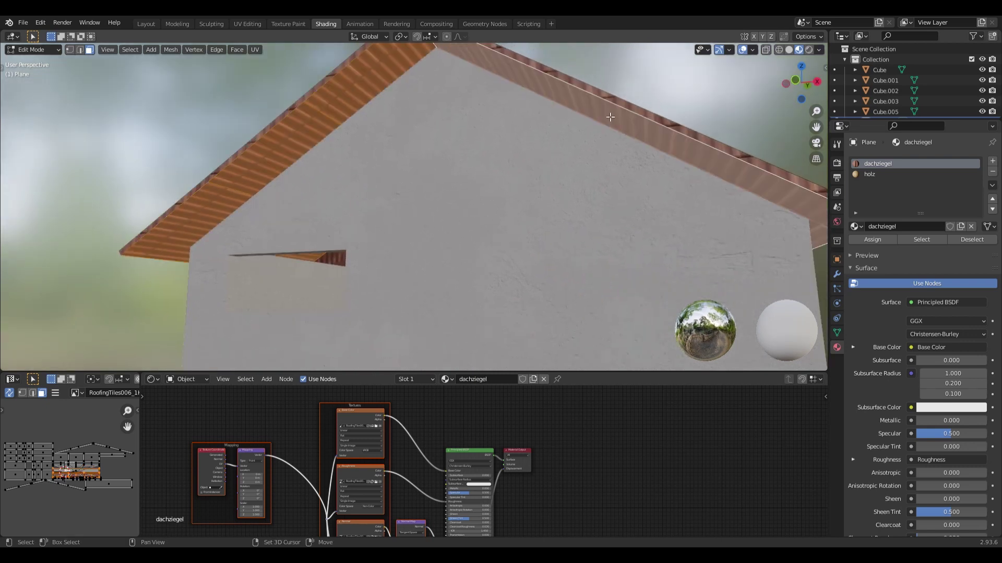
mouse_move(474, 62)
middle_down()
mouse_move(469, 188)
mouse_move(496, 223)
mouse_move(564, 250)
middle_up()
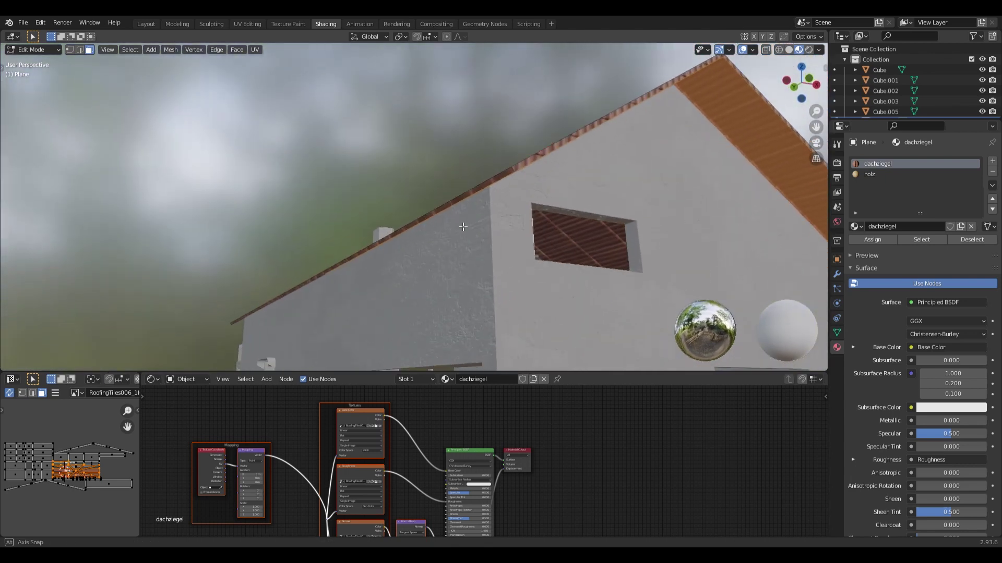
middle_drag(443, 248, 442, 240)
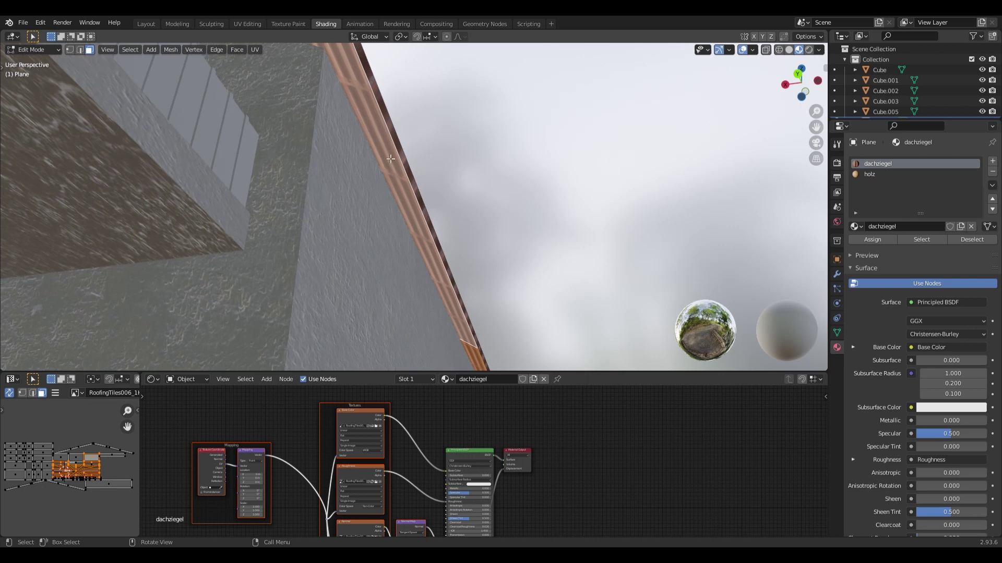
mouse_move(390, 159)
middle_down()
mouse_move(137, 79)
mouse_move(453, 256)
mouse_move(659, 310)
mouse_move(382, 299)
mouse_move(430, 256)
middle_up()
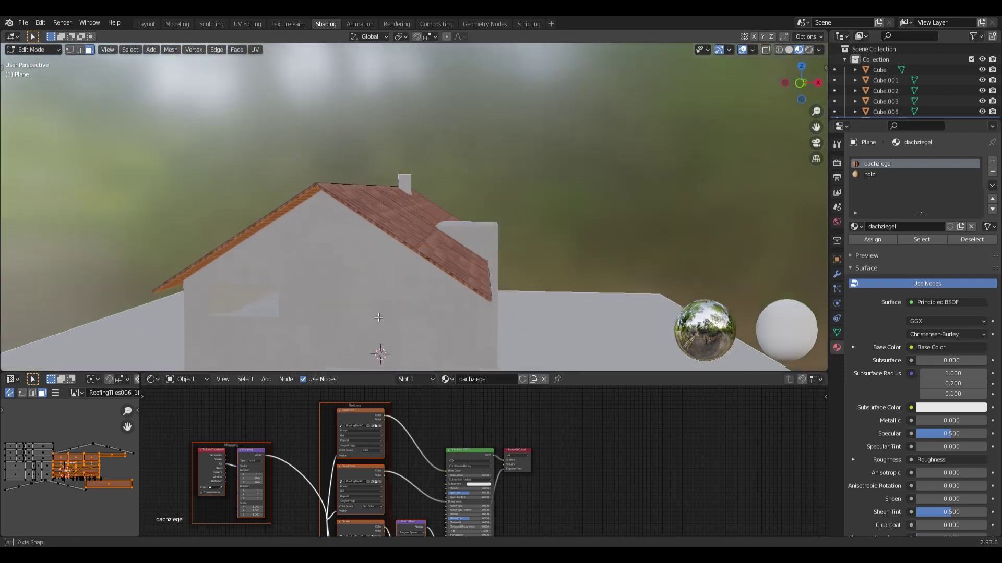
scroll(431, 257, down, 3)
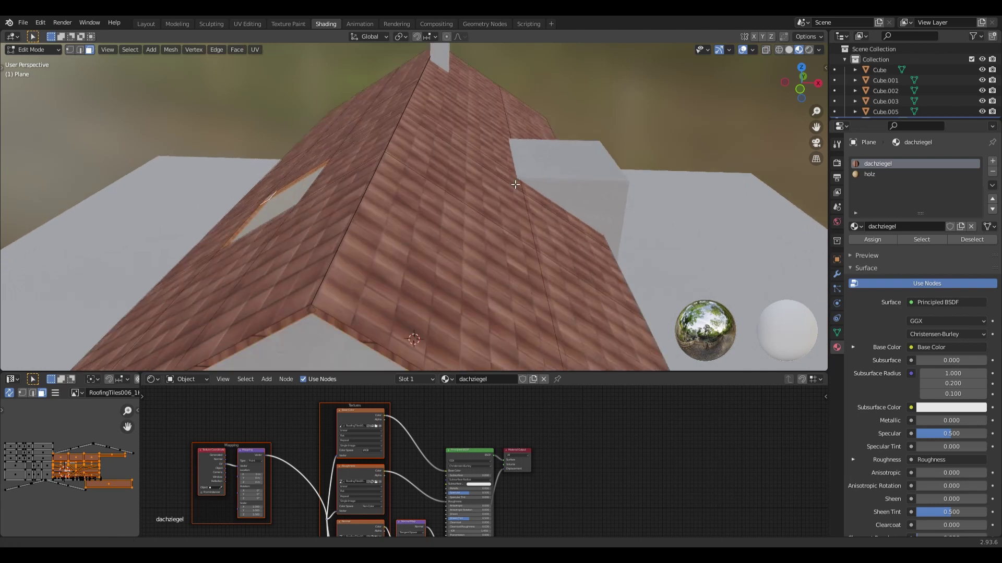
scroll(430, 256, down, 2)
- Assign the holz wood material to the selected faces inside the roof opening
click(871, 175)
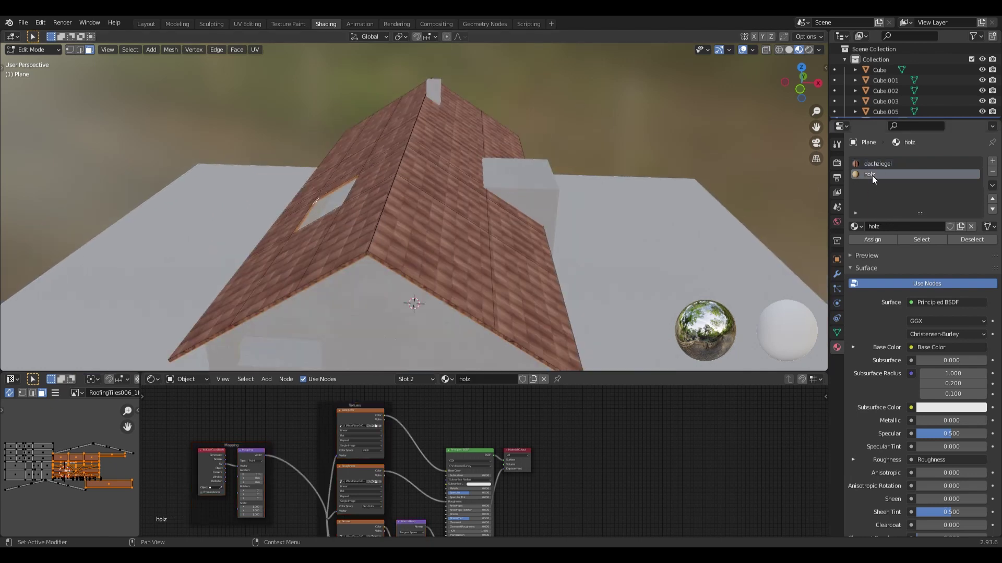
click(863, 239)
scroll(510, 195, up, 2)
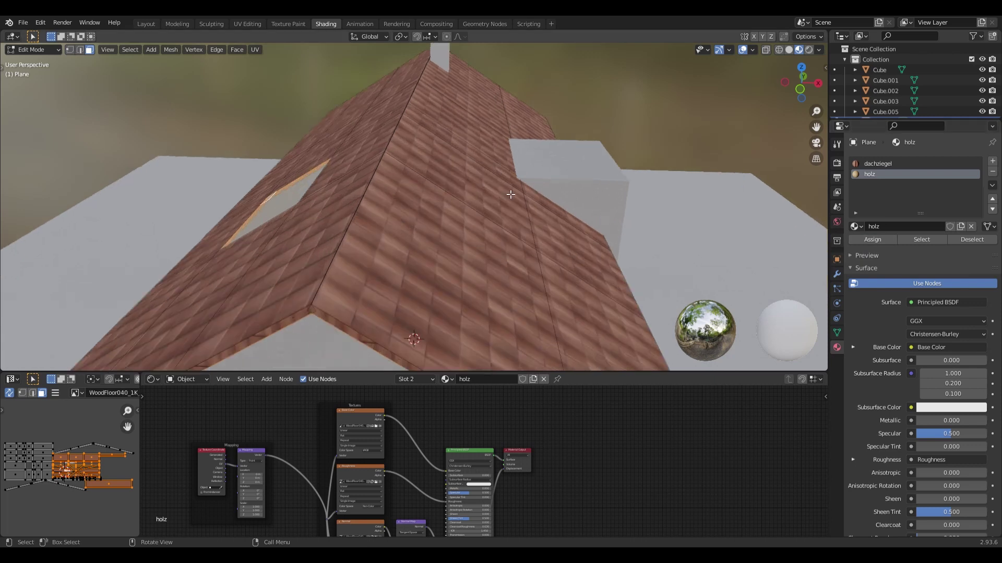
mouse_move(510, 194)
middle_down()
mouse_move(432, 148)
mouse_move(426, 185)
mouse_move(396, 219)
mouse_move(394, 188)
mouse_move(308, 174)
mouse_move(384, 189)
mouse_move(389, 178)
mouse_move(330, 160)
mouse_move(346, 205)
mouse_move(464, 206)
mouse_move(471, 161)
middle_up()
key(Tab)
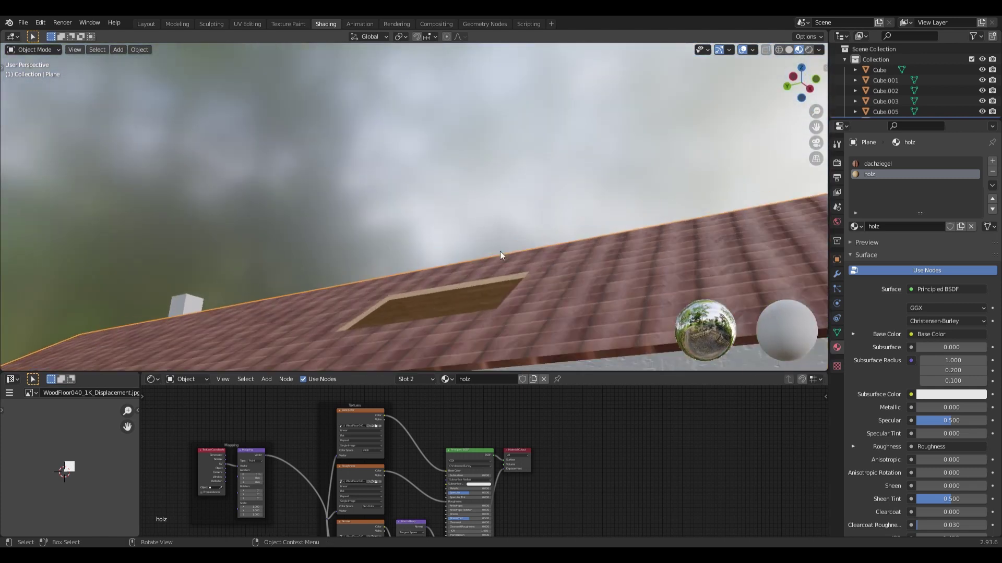
mouse_move(500, 254)
middle_down()
mouse_move(447, 236)
mouse_move(415, 241)
mouse_move(448, 223)
mouse_move(339, 264)
mouse_move(329, 278)
mouse_move(404, 236)
mouse_move(389, 251)
mouse_move(402, 254)
mouse_move(345, 265)
middle_up()
key(Tab)
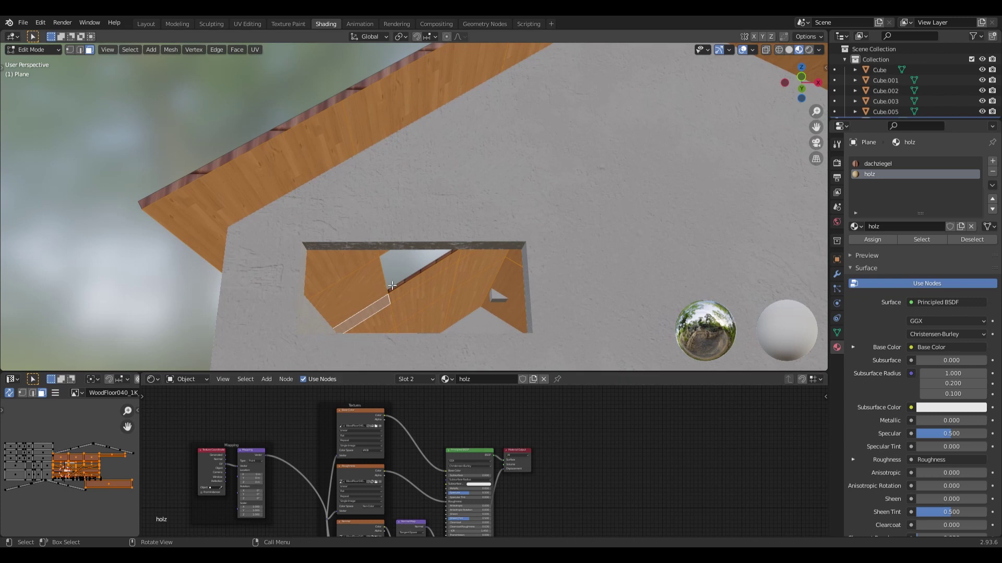
- Smart UV Project the opening faces and scale their UVs about 3.2×
key(u)
click(400, 202)
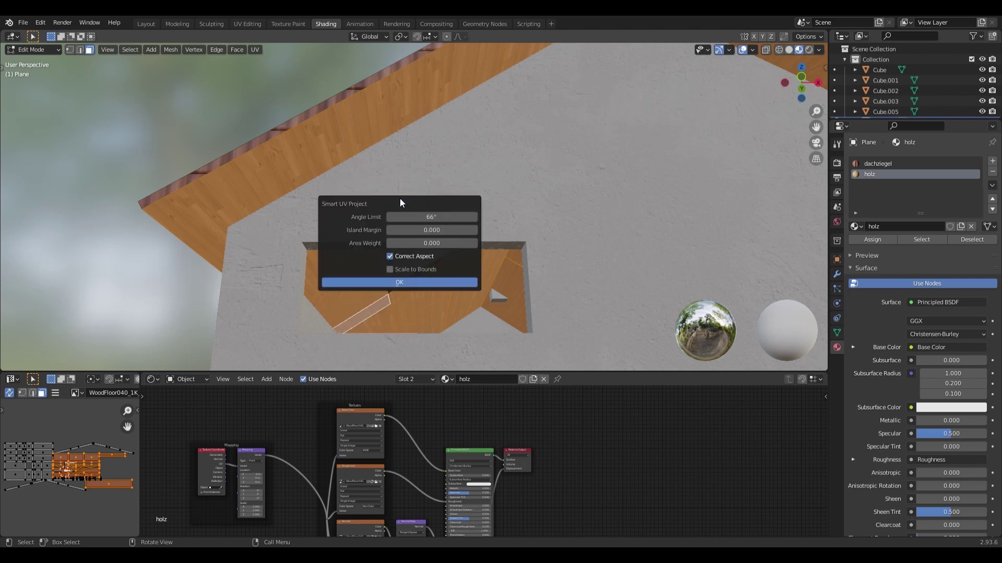
click(383, 279)
scroll(377, 277, up, 3)
scroll(376, 277, down, 2)
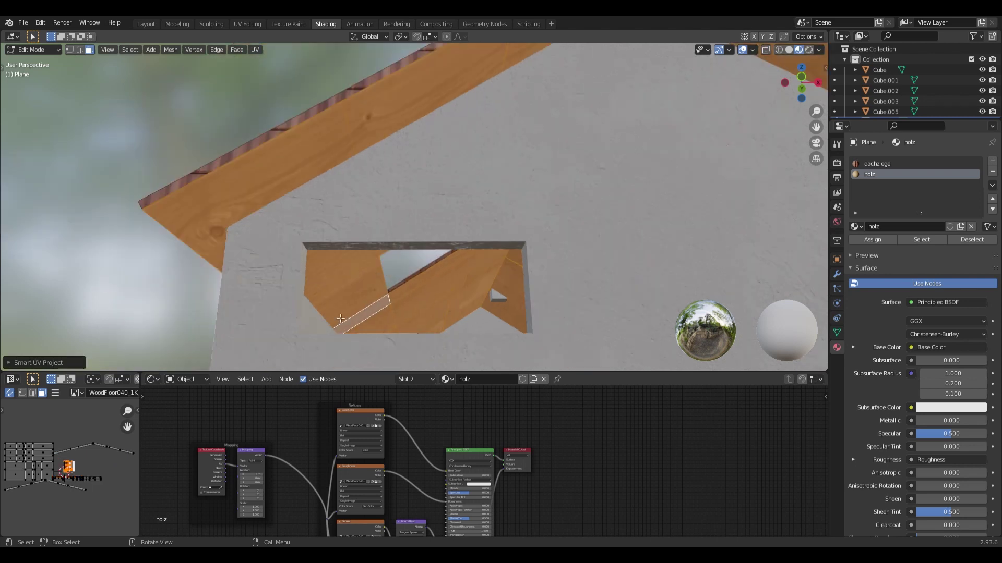
key(s)
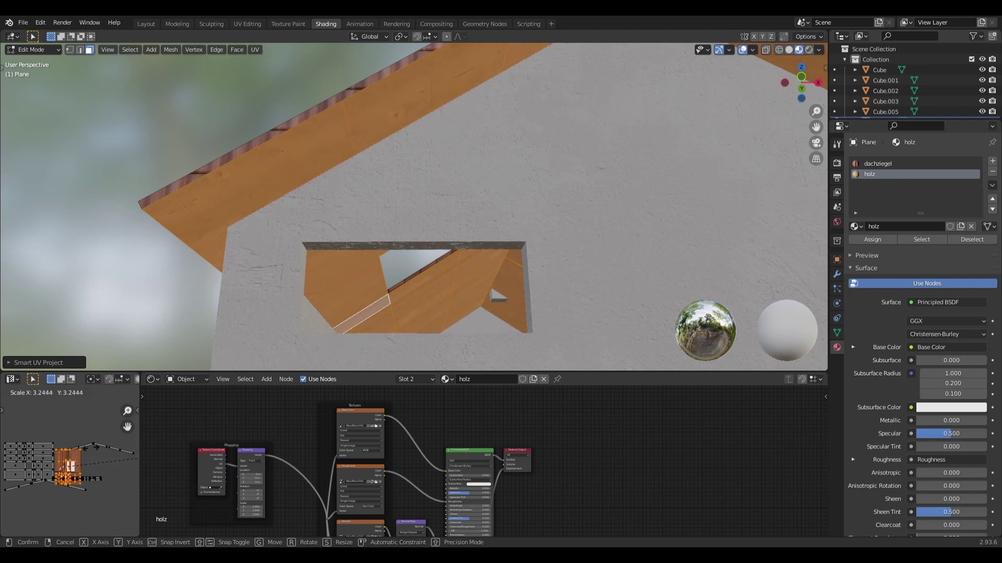
key(Return)
- Return to Object Mode and orbit the house to check the finer wood grain
scroll(320, 261, down, 2)
scroll(319, 261, down, 2)
scroll(320, 261, up, 4)
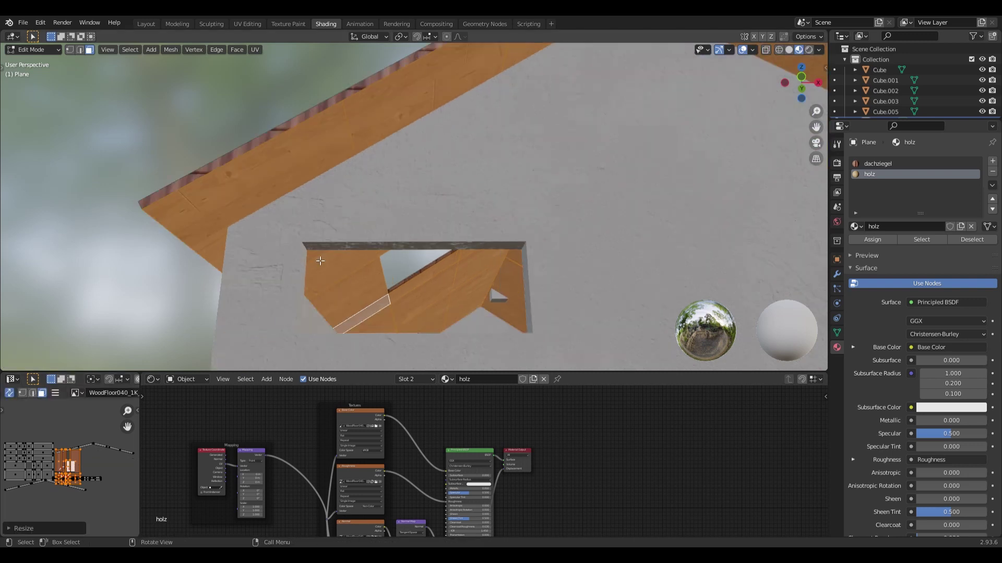
key(Tab)
scroll(431, 209, down, 3)
scroll(436, 211, down, 2)
middle_drag(436, 212, 555, 215)
- Scale the roof-underside wood UVs about 1.58× along X, then return to Object Mode
scroll(360, 221, up, 3)
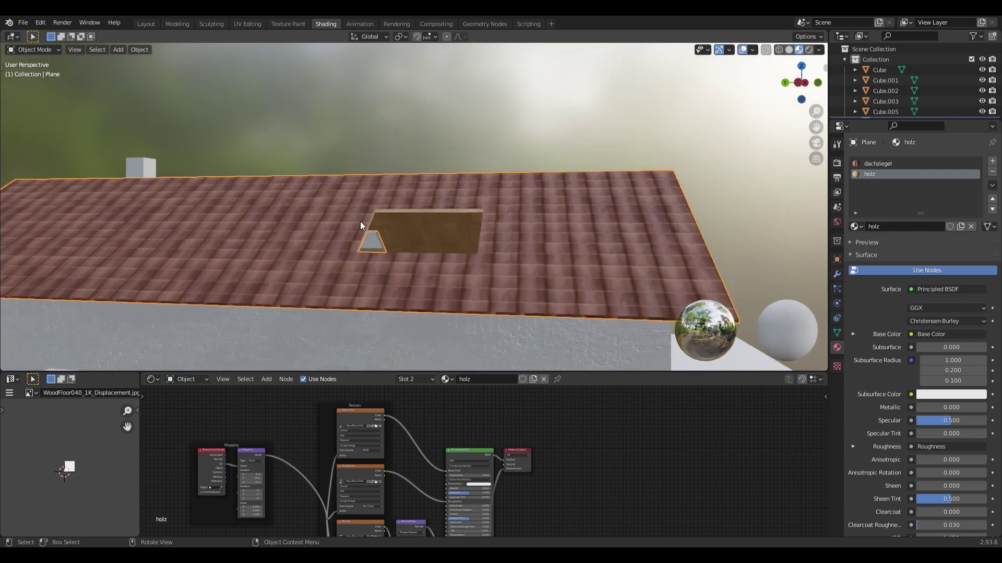
scroll(360, 221, down, 2)
mouse_move(317, 246)
middle_down()
mouse_move(431, 219)
mouse_move(425, 232)
mouse_move(402, 217)
mouse_move(396, 241)
mouse_move(387, 224)
mouse_move(322, 186)
mouse_move(405, 261)
mouse_move(393, 234)
middle_up()
key(Tab)
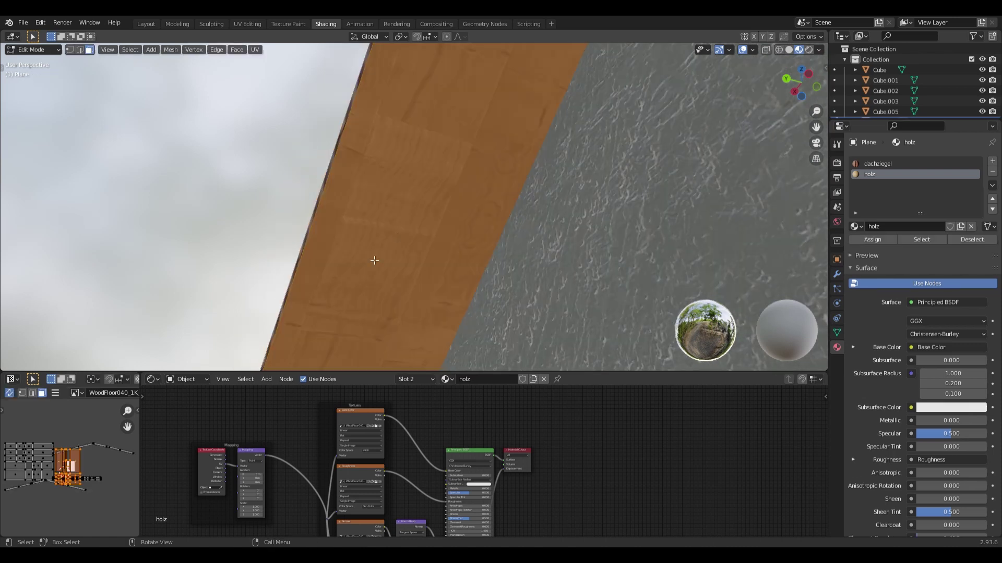
key(s)
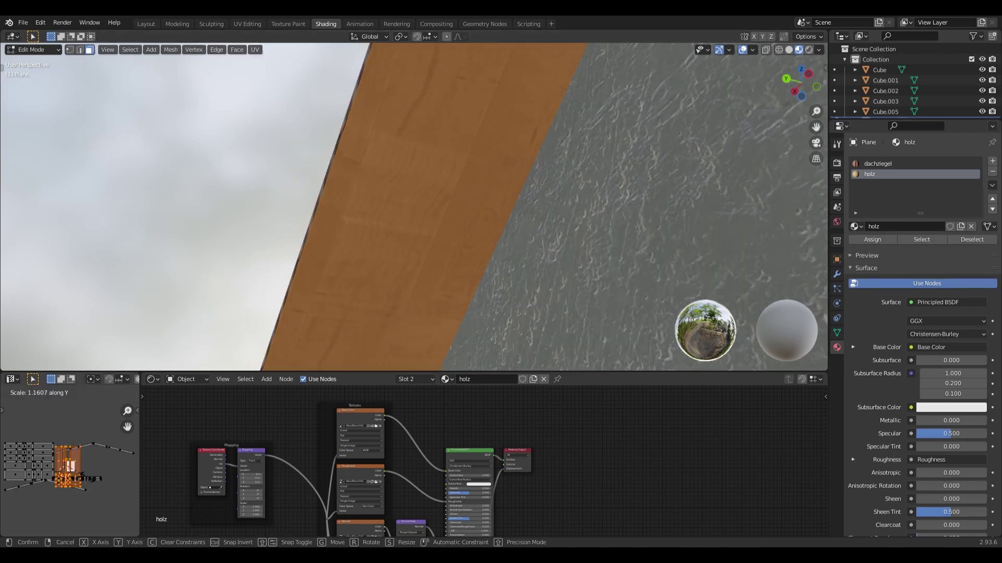
key(s)
key(x)
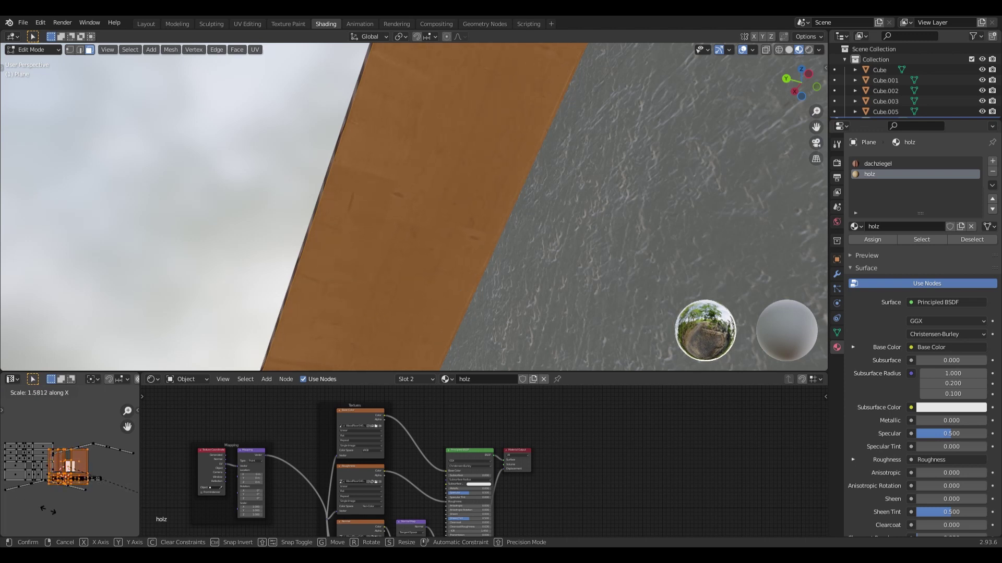
key(Return)
key(Tab)
mouse_move(374, 262)
middle_down()
mouse_move(353, 258)
mouse_move(435, 274)
mouse_move(337, 279)
mouse_move(396, 316)
mouse_move(492, 297)
mouse_move(496, 226)
mouse_move(579, 228)
mouse_move(452, 211)
mouse_move(528, 205)
middle_up()
scroll(485, 186, up, 5)
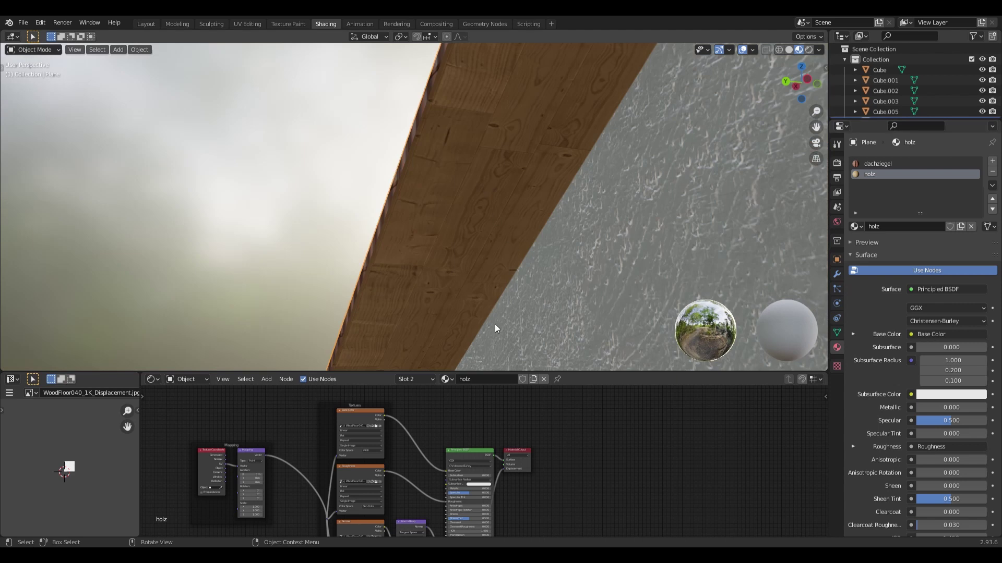
scroll(502, 447, up, 1)
scroll(486, 476, up, 2)
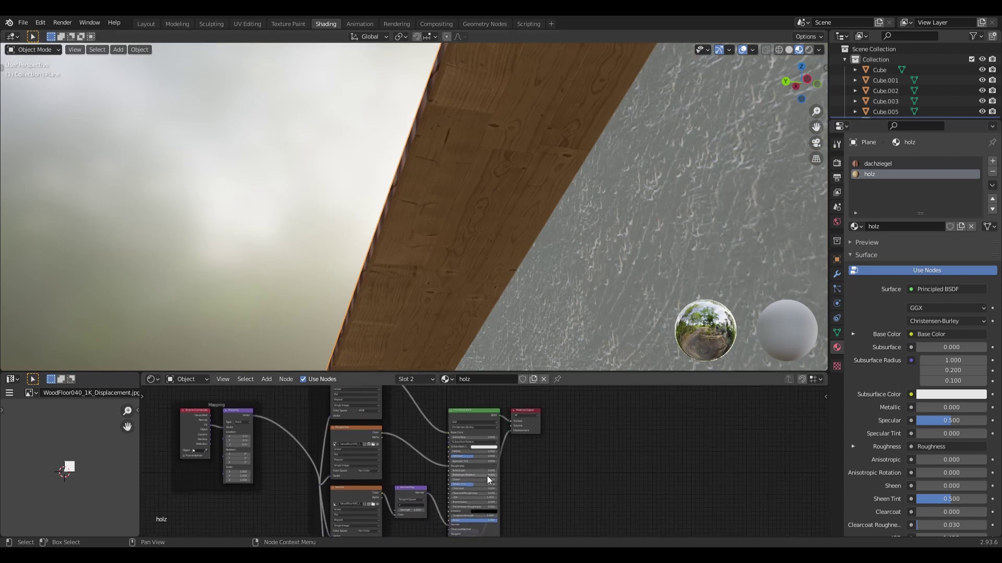
scroll(501, 449, up, 2)
scroll(461, 493, up, 2)
scroll(426, 489, up, 2)
scroll(425, 490, up, 1)
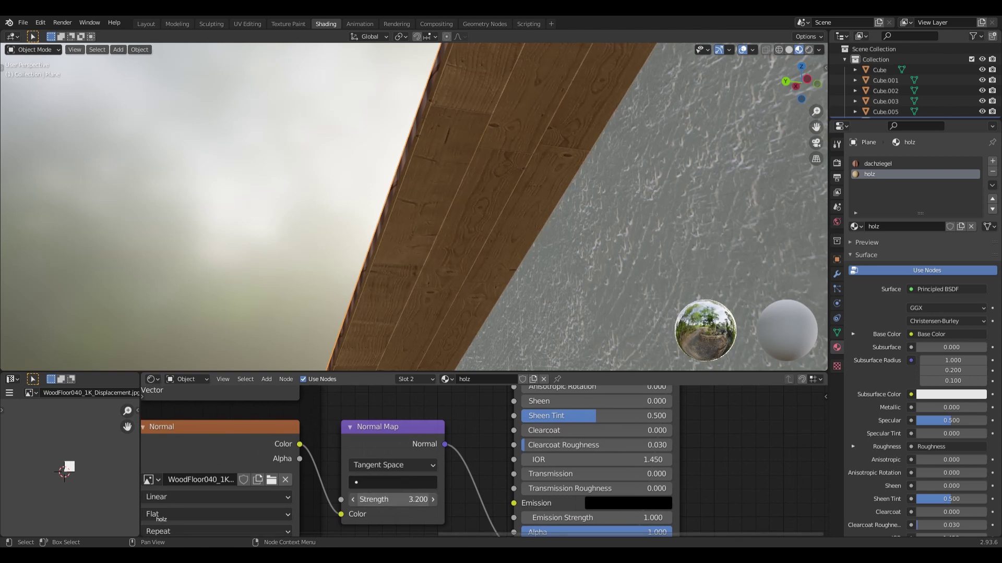
mouse_move(491, 268)
middle_down()
mouse_move(606, 218)
mouse_move(564, 215)
mouse_move(574, 187)
mouse_move(598, 194)
mouse_move(678, 155)
mouse_move(427, 255)
mouse_move(353, 258)
mouse_move(401, 245)
mouse_move(449, 211)
mouse_move(510, 215)
mouse_move(431, 255)
mouse_move(336, 230)
mouse_move(527, 219)
middle_up()
- In Edit Mode, select the face loop along the roof's eave edge
key(Tab)
click(430, 226)
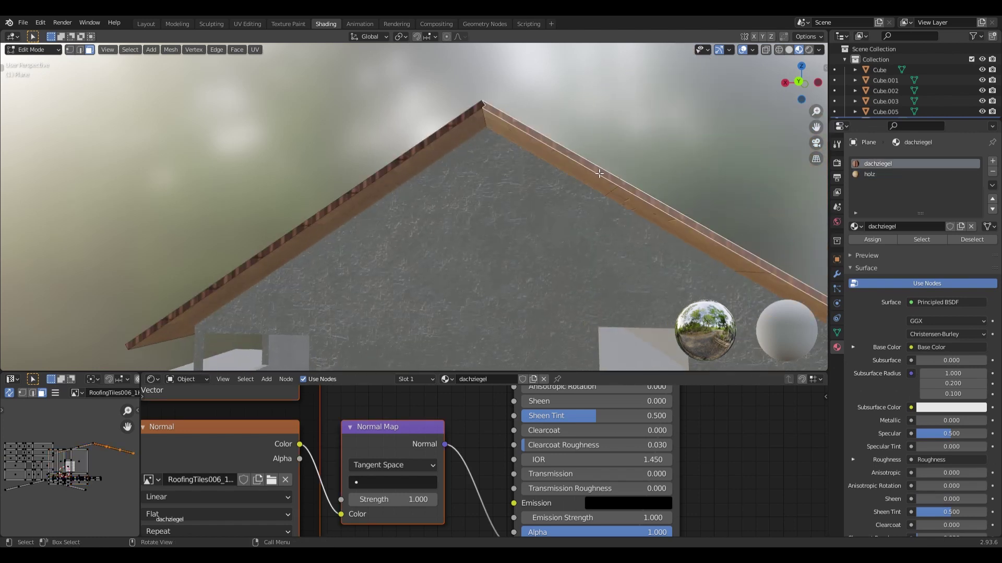
mouse_move(599, 173)
middle_down()
mouse_move(689, 96)
mouse_move(384, 217)
mouse_move(271, 198)
middle_up()
alt+click(260, 194)
mouse_move(680, 207)
middle_down()
mouse_move(521, 311)
mouse_move(527, 292)
mouse_move(539, 314)
mouse_move(454, 236)
middle_up()
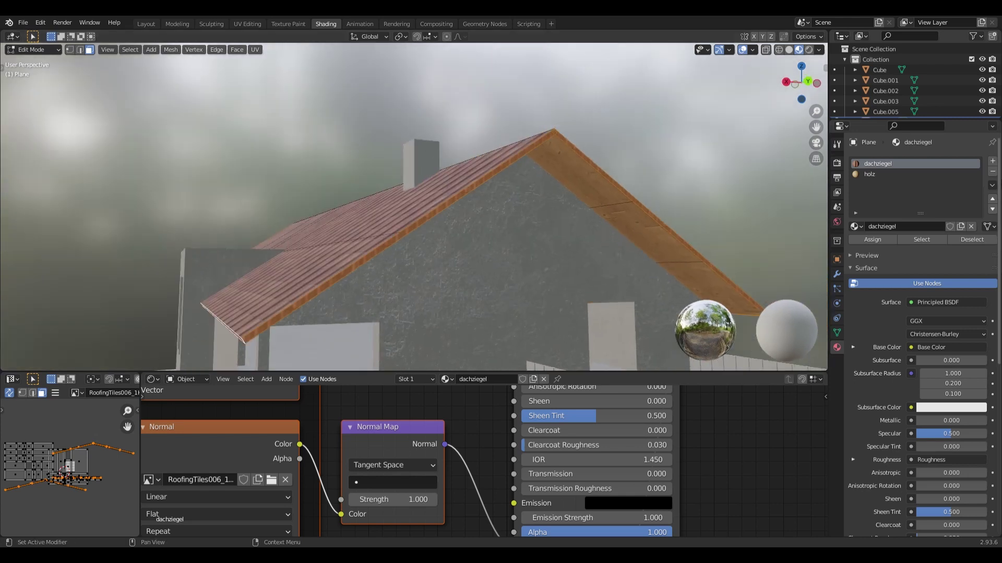
- Add a new material slot with a new material and assign it to the eave faces
click(992, 164)
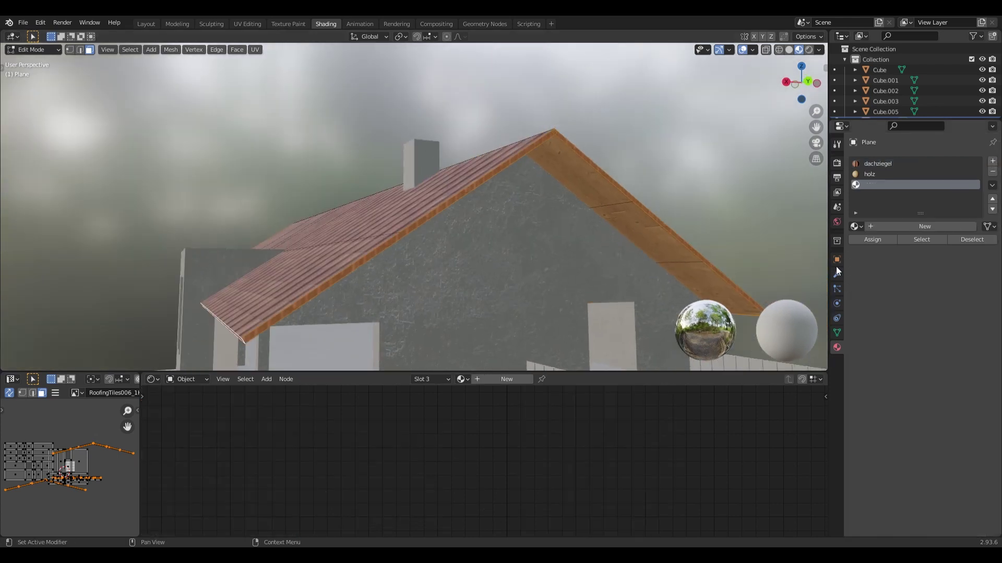
click(883, 227)
mouse_move(543, 251)
middle_down()
mouse_move(514, 259)
mouse_move(488, 244)
middle_up()
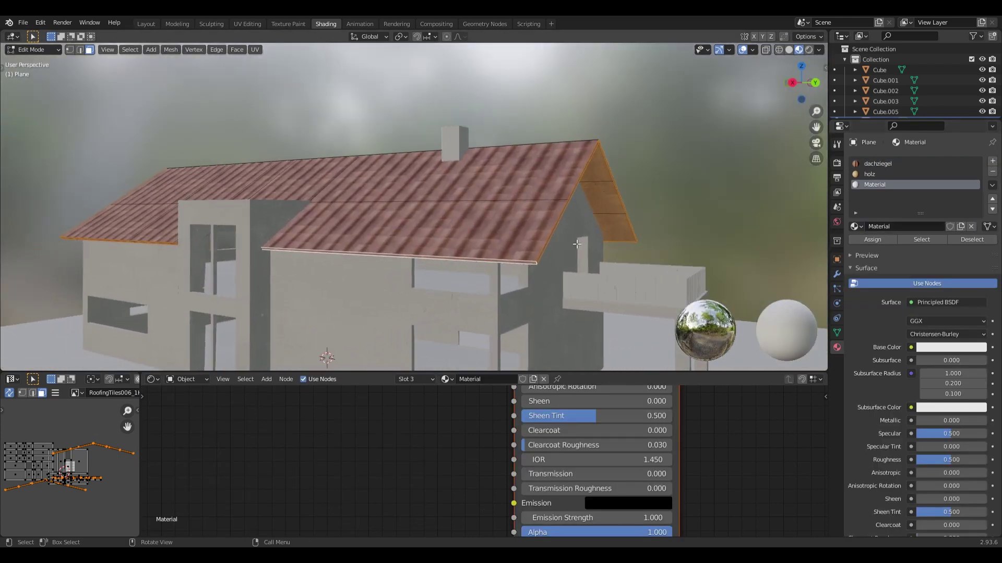
scroll(744, 306, up, 1)
scroll(744, 307, up, 3)
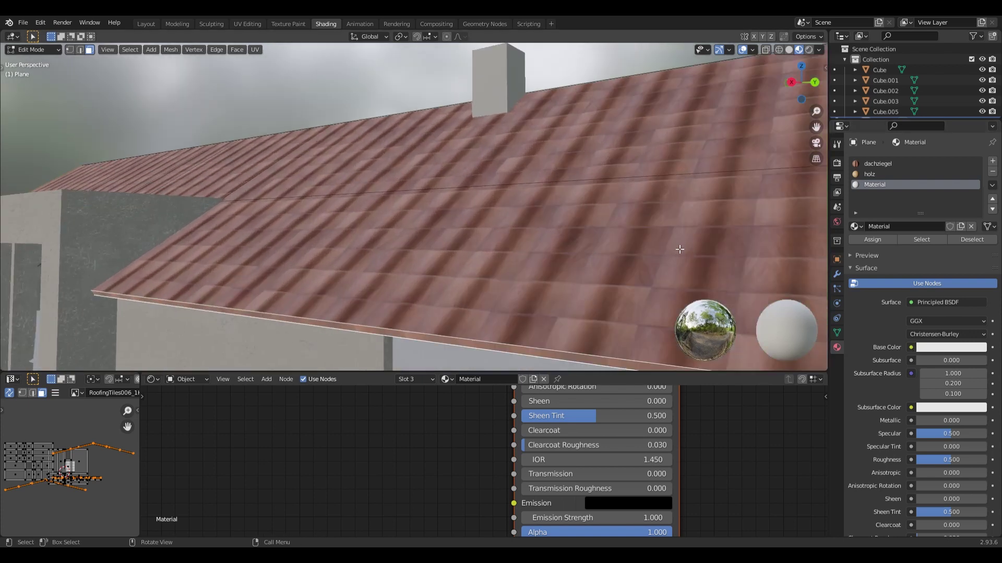
scroll(744, 306, up, 3)
scroll(745, 306, up, 2)
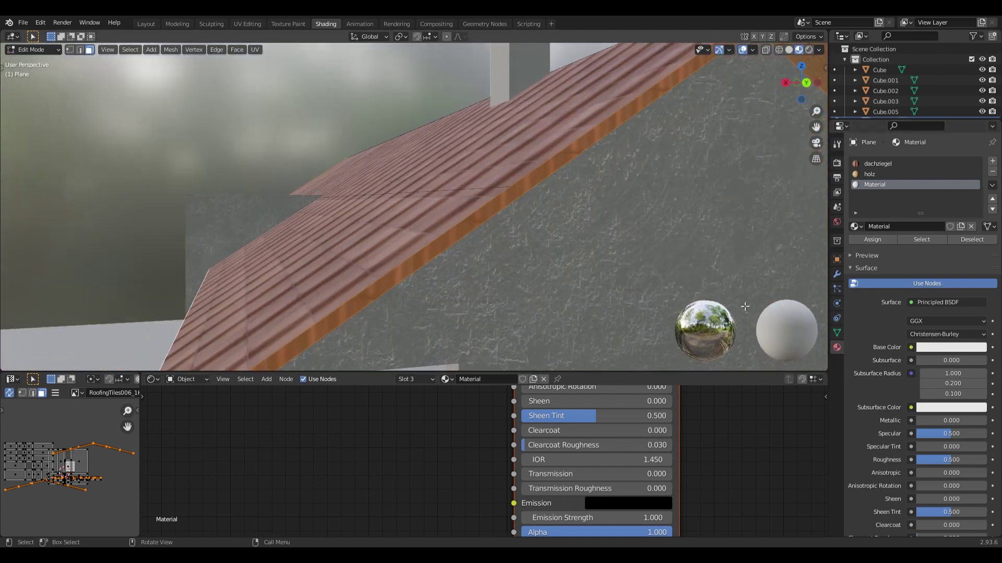
click(872, 240)
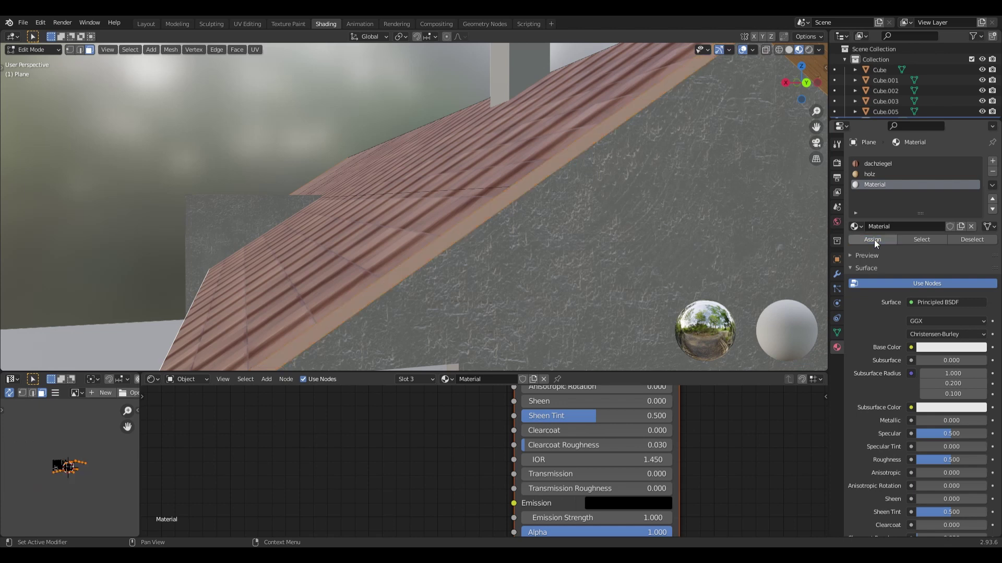
key(Tab)
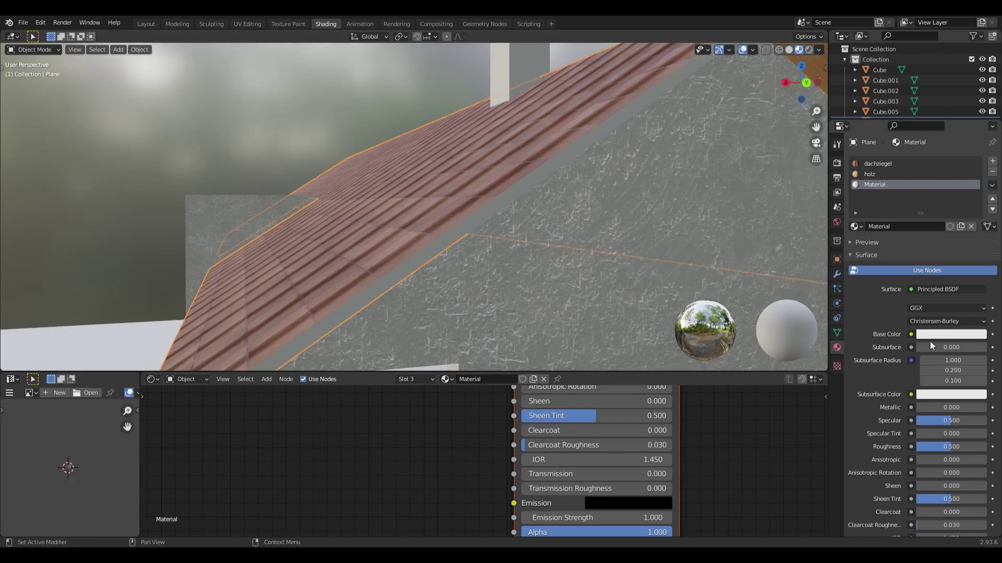
- Set the edge material's base colour to a dark reddish-brown
click(932, 334)
drag(933, 224, 928, 238)
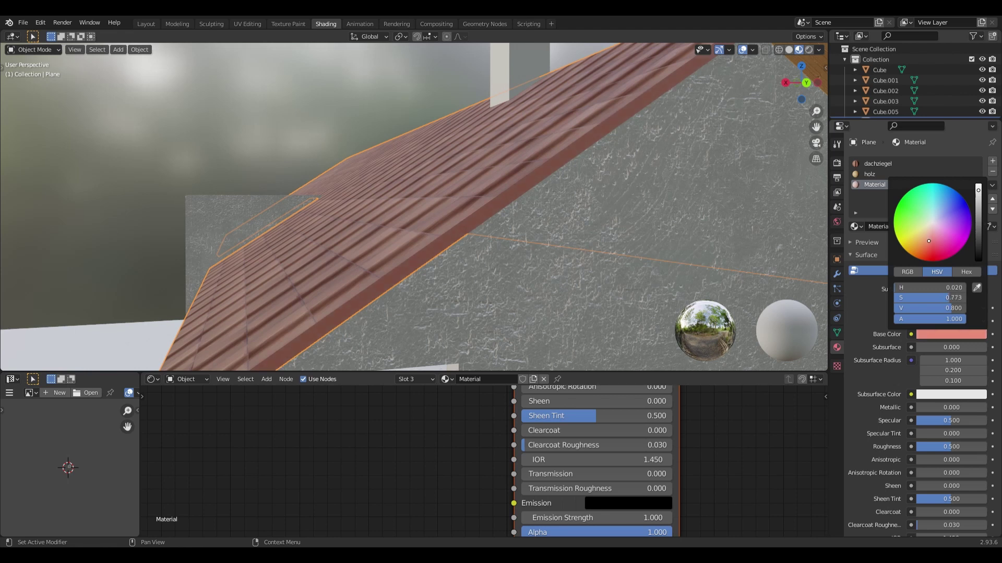
scroll(522, 202, down, 8)
middle_drag(522, 202, 555, 118)
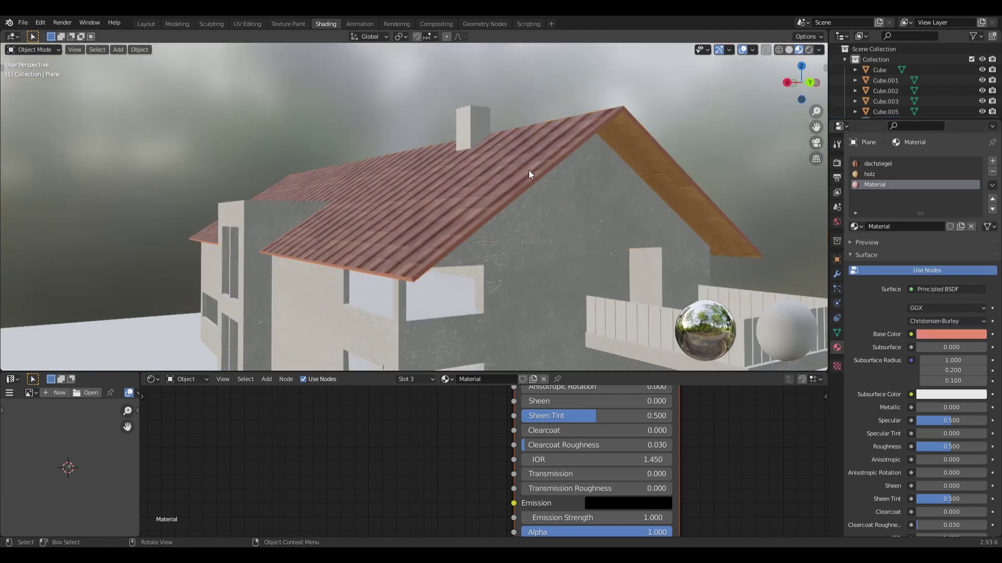
mouse_move(528, 171)
middle_down()
mouse_move(547, 156)
mouse_move(588, 155)
mouse_move(550, 150)
mouse_move(563, 185)
middle_up()
scroll(568, 173, up, 3)
click(920, 335)
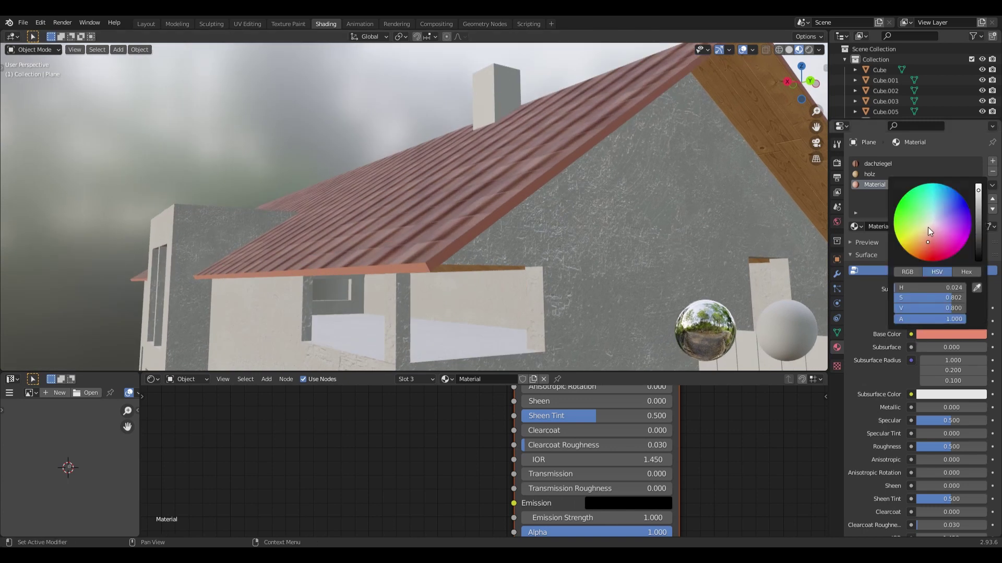
drag(978, 204, 979, 226)
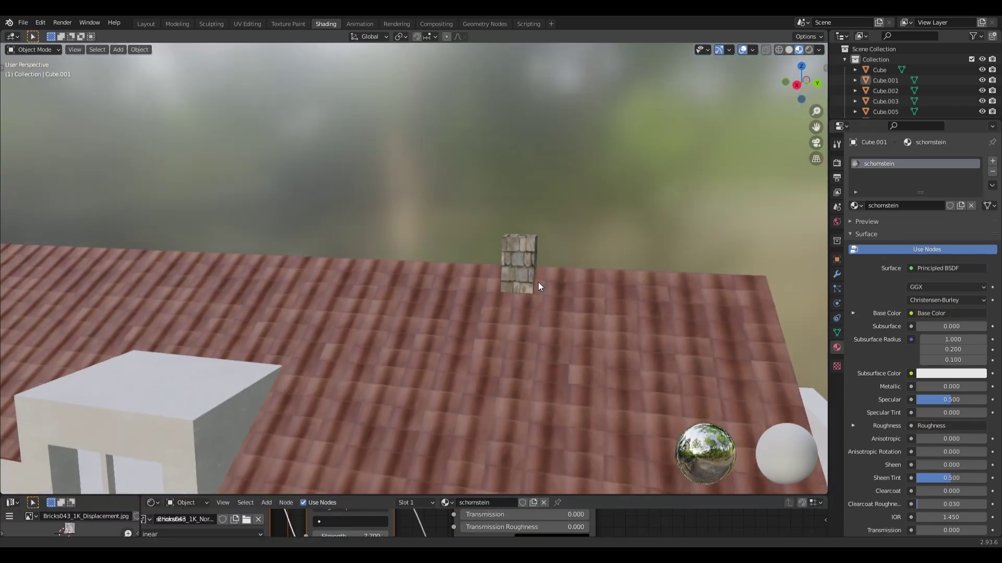
- Zoom, pan and orbit around the chimney to inspect its schornstein stone-brick material
scroll(538, 283, up, 2)
scroll(575, 262, up, 4)
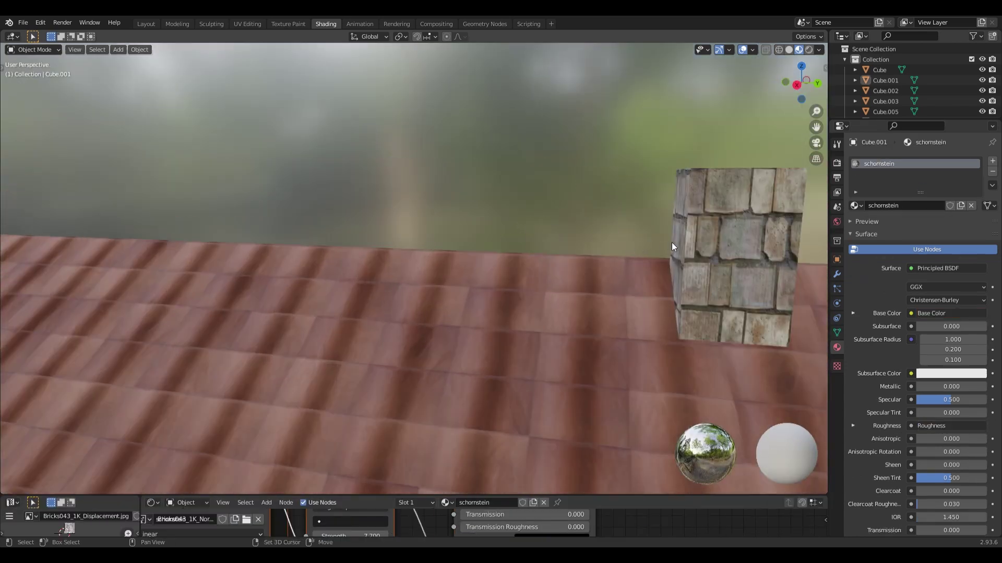
mouse_move(671, 242)
shift+middle_down()
mouse_move(544, 280)
mouse_move(522, 243)
shift+middle_up()
scroll(546, 277, up, 5)
scroll(230, 286, down, 5)
mouse_move(230, 287)
middle_down()
mouse_move(305, 333)
mouse_move(358, 309)
mouse_move(286, 336)
mouse_move(496, 223)
mouse_move(458, 216)
mouse_move(490, 287)
mouse_move(478, 244)
mouse_move(324, 249)
mouse_move(392, 259)
mouse_move(383, 270)
mouse_move(429, 279)
mouse_move(404, 287)
mouse_move(447, 283)
mouse_move(405, 297)
mouse_move(440, 313)
middle_up()
scroll(305, 332, down, 3)
scroll(311, 346, down, 1)
scroll(311, 345, up, 3)
scroll(533, 193, up, 2)
scroll(458, 216, down, 2)
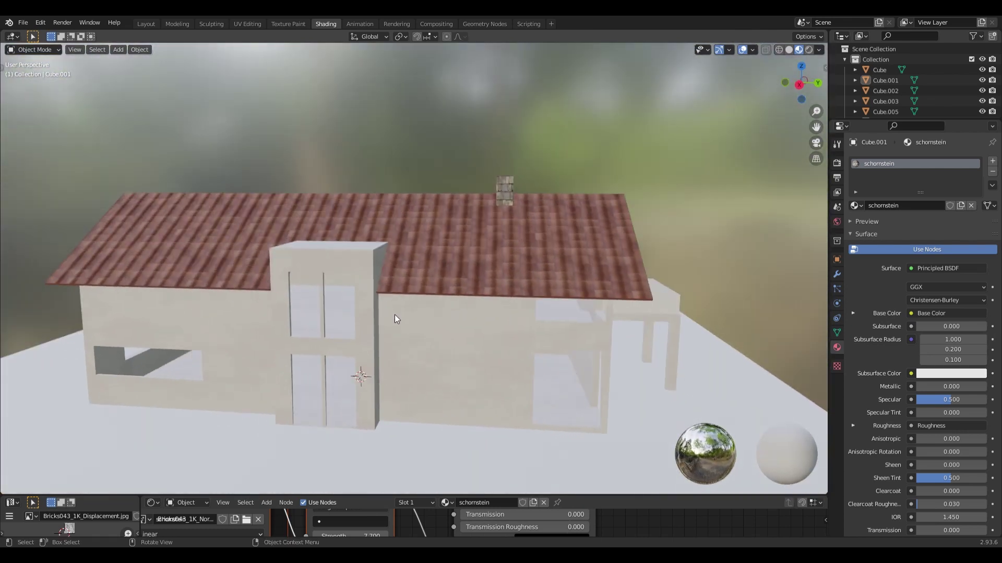
scroll(407, 297, up, 2)
scroll(379, 284, up, 1)
scroll(418, 240, up, 3)
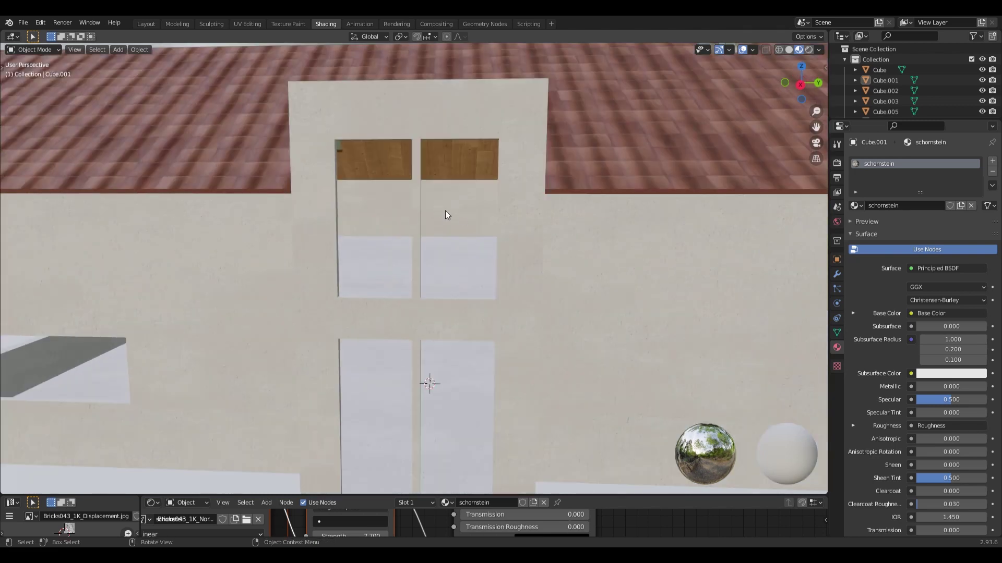
scroll(459, 245, down, 3)
mouse_move(458, 258)
middle_down()
mouse_move(499, 271)
mouse_move(454, 278)
mouse_move(489, 312)
middle_up()
scroll(503, 273, down, 2)
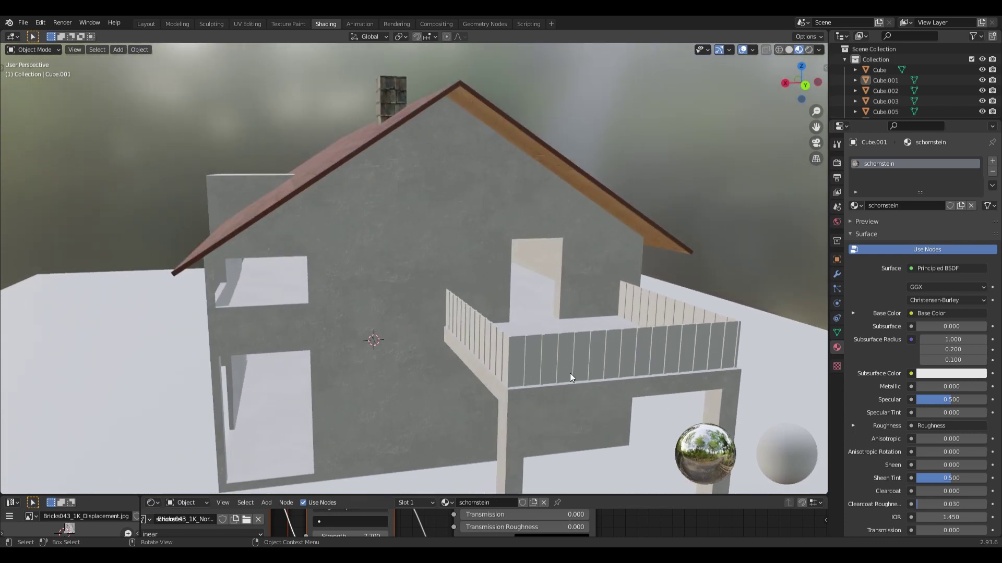
mouse_move(704, 312)
middle_down()
mouse_move(660, 337)
mouse_move(426, 321)
mouse_move(478, 298)
mouse_move(445, 295)
middle_up()
scroll(445, 297, up, 3)
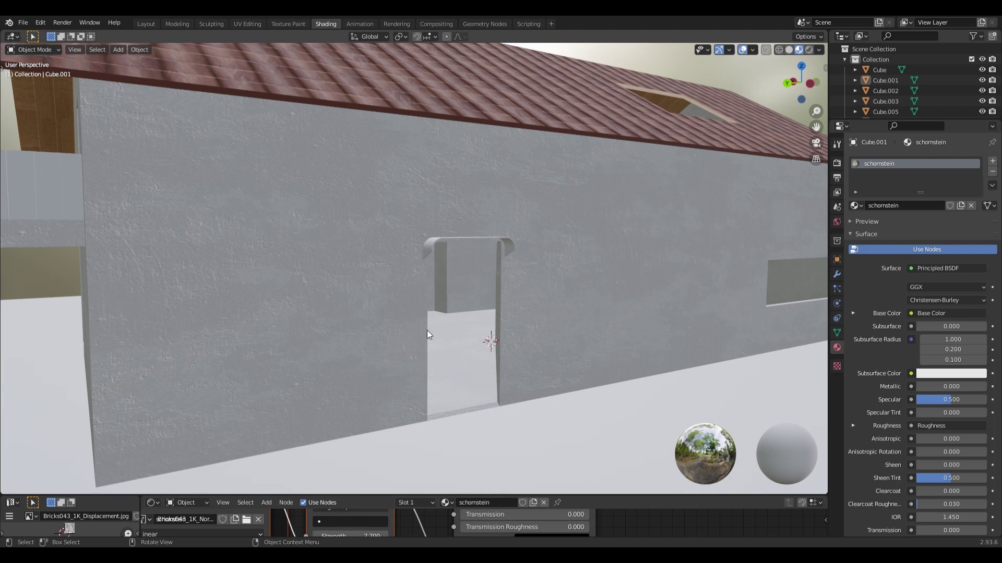
scroll(448, 247, down, 5)
middle_drag(410, 284, 455, 318)
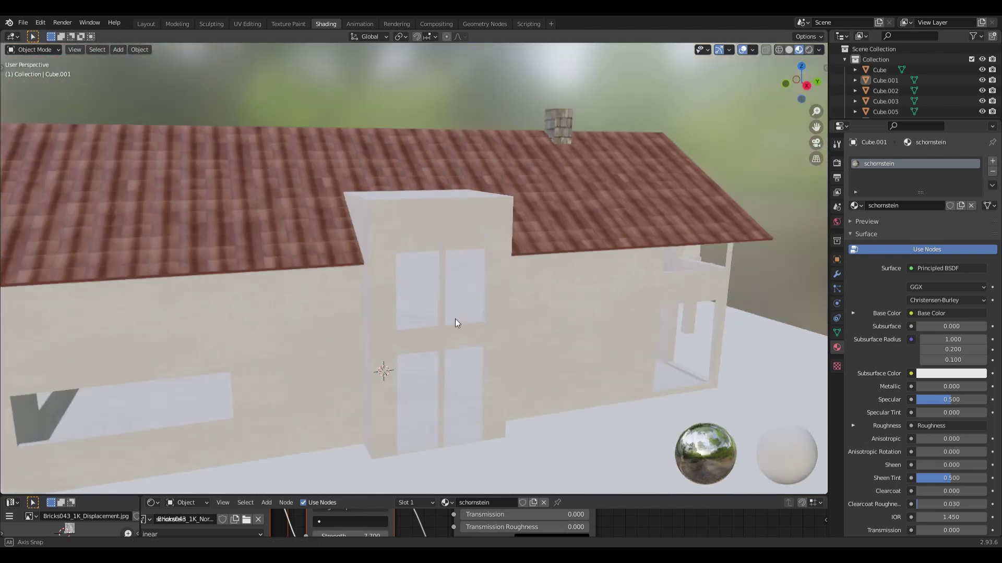
scroll(527, 291, up, 2)
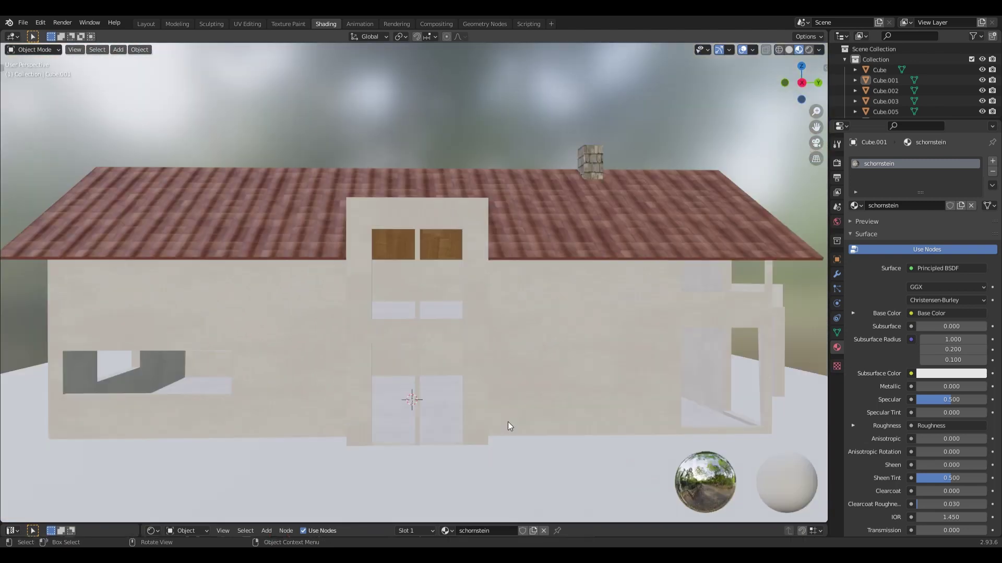